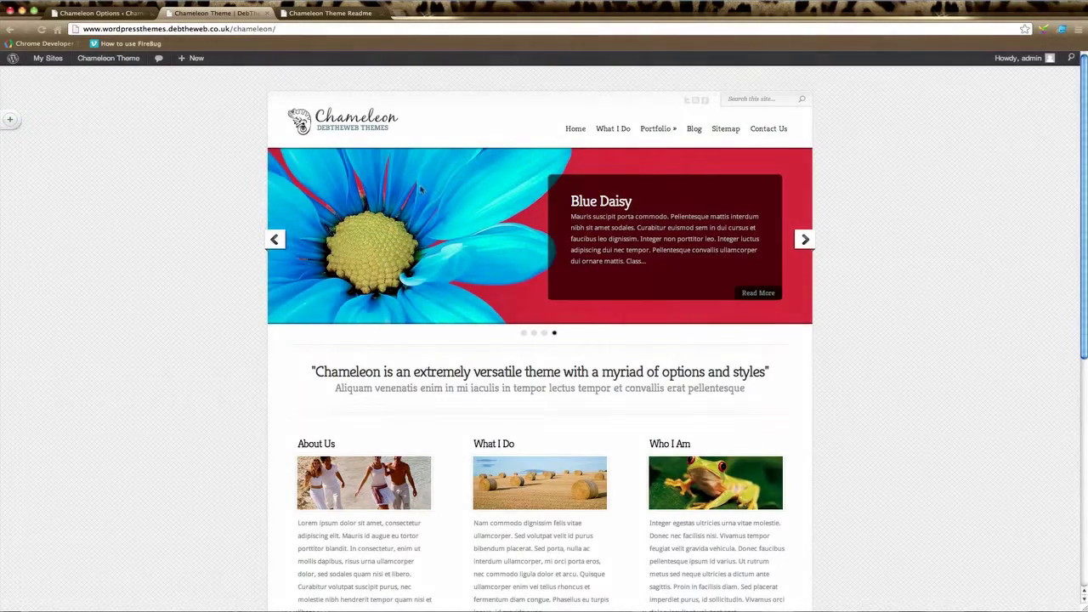
- Examine the Chameleon homepage layout, from the featured slider and quote down to the content areas, Multi Media Bar and footer
scroll(753, 414, down, 6)
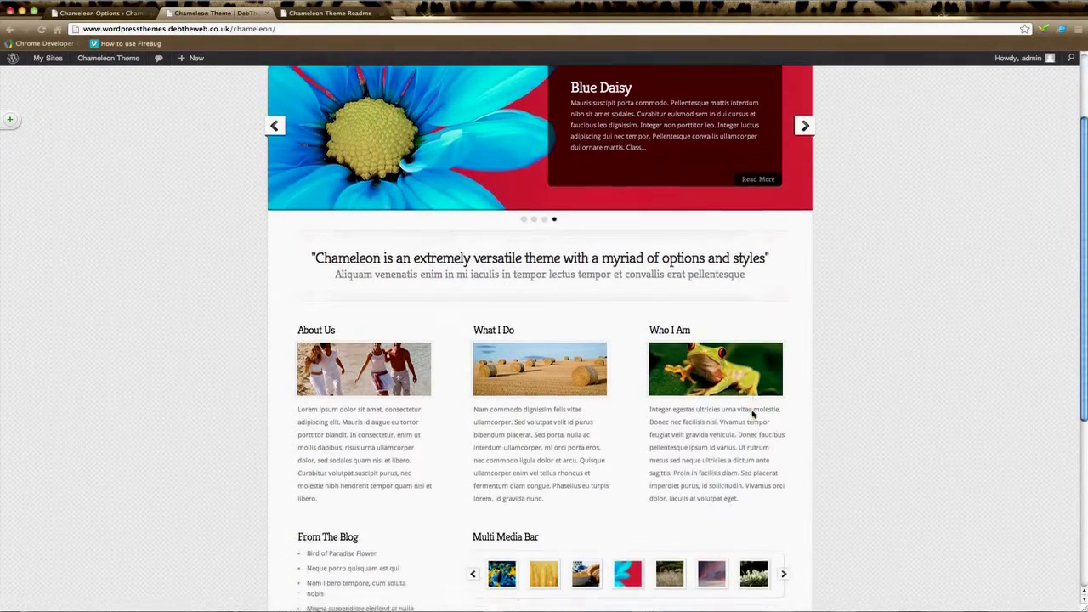
scroll(753, 414, down, 3)
scroll(752, 414, up, 8)
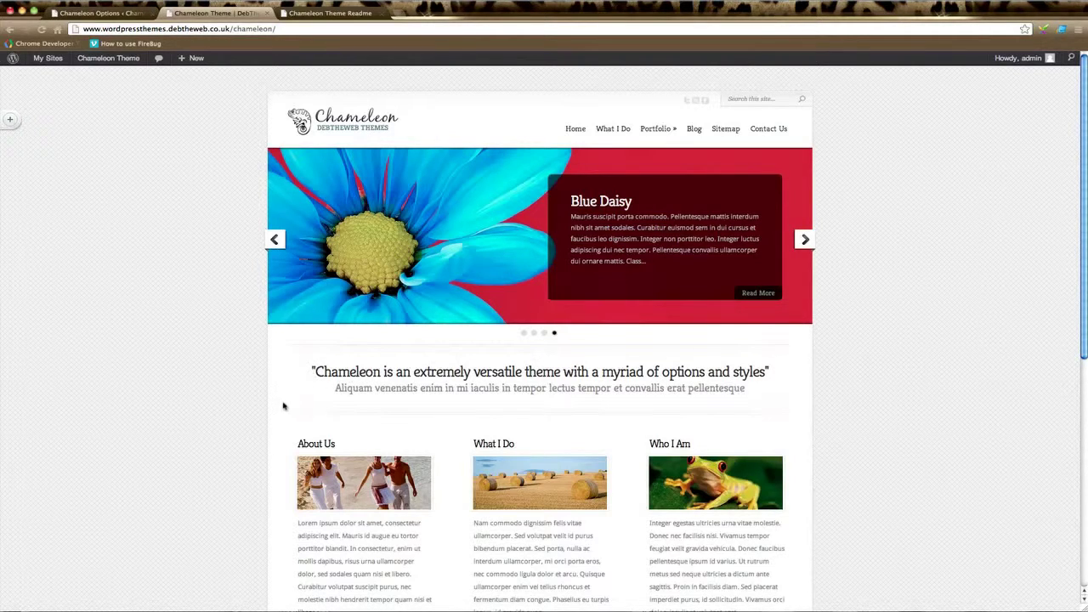
scroll(283, 411, down, 2)
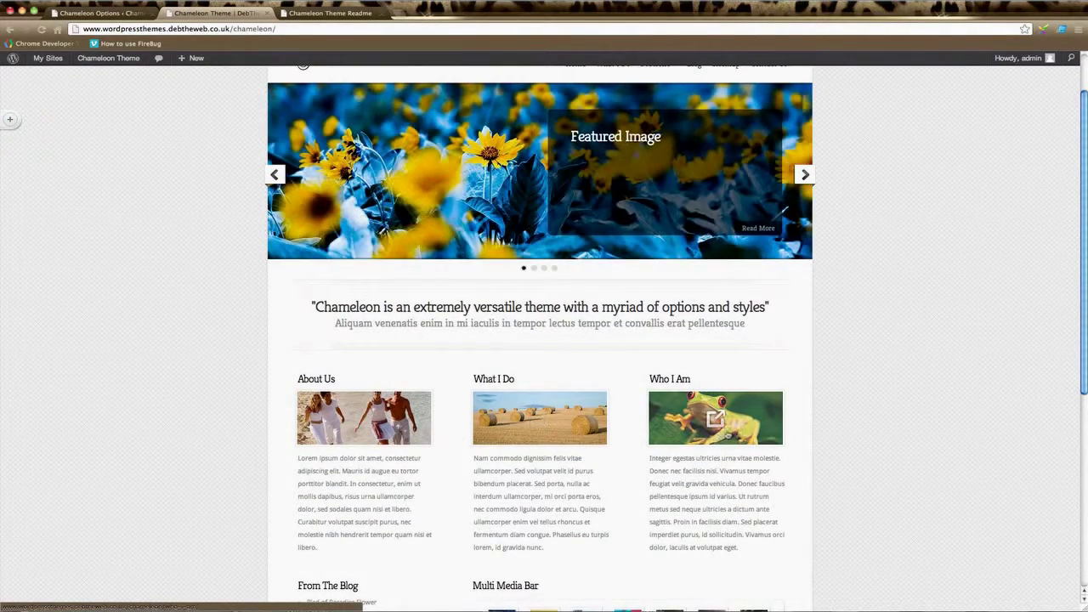
scroll(792, 462, down, 2)
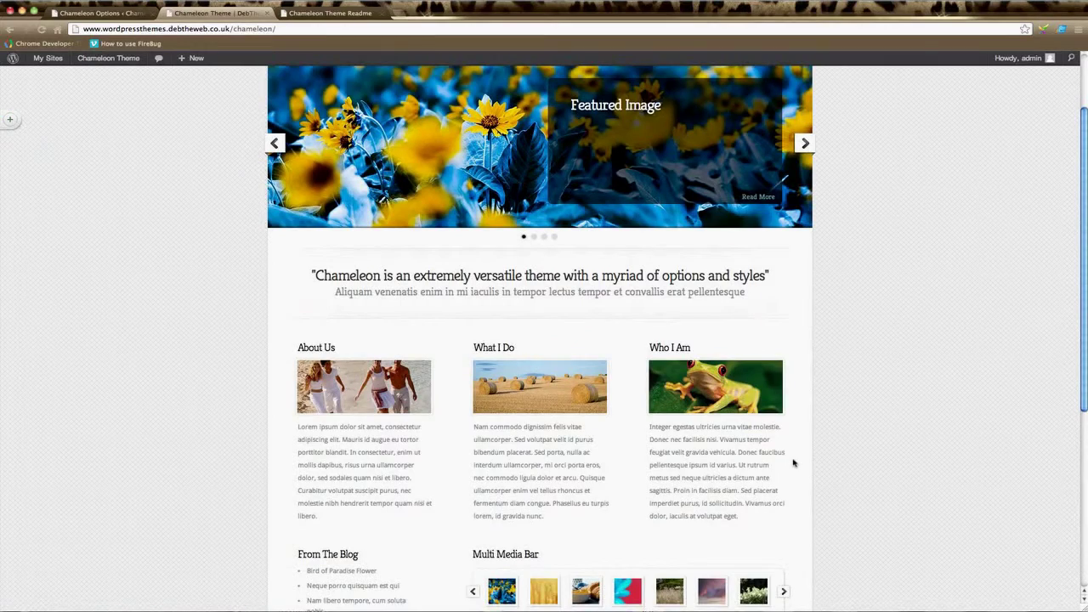
scroll(793, 463, down, 1)
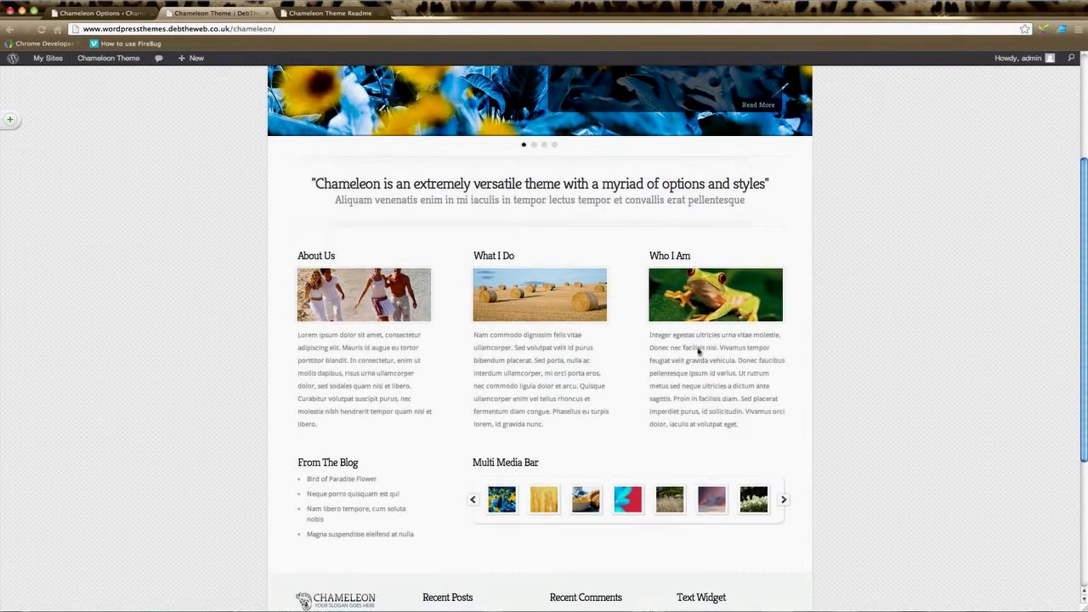
scroll(417, 413, down, 2)
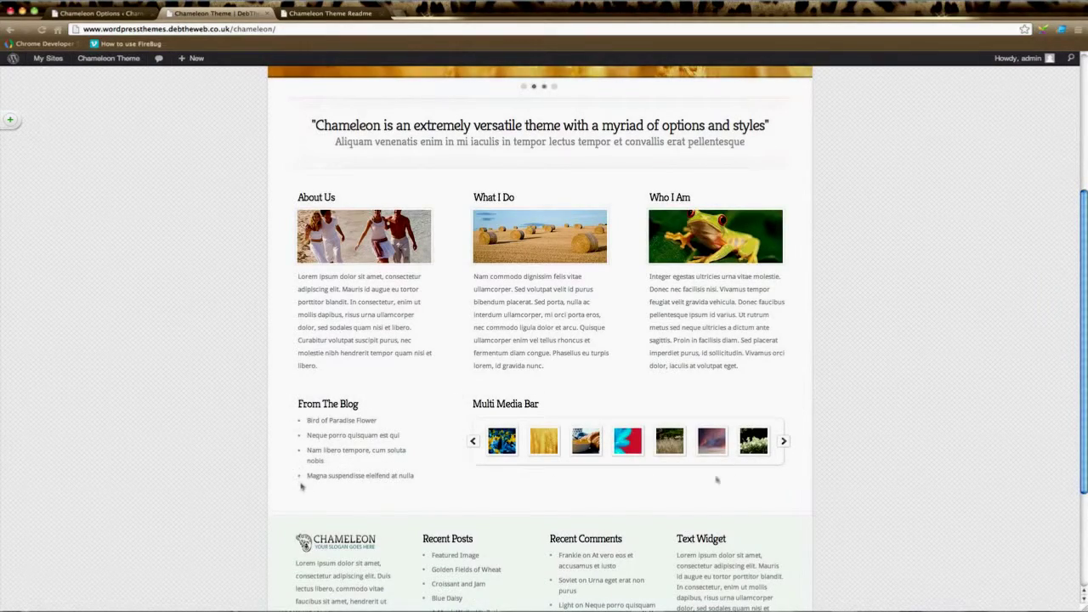
scroll(706, 416, down, 5)
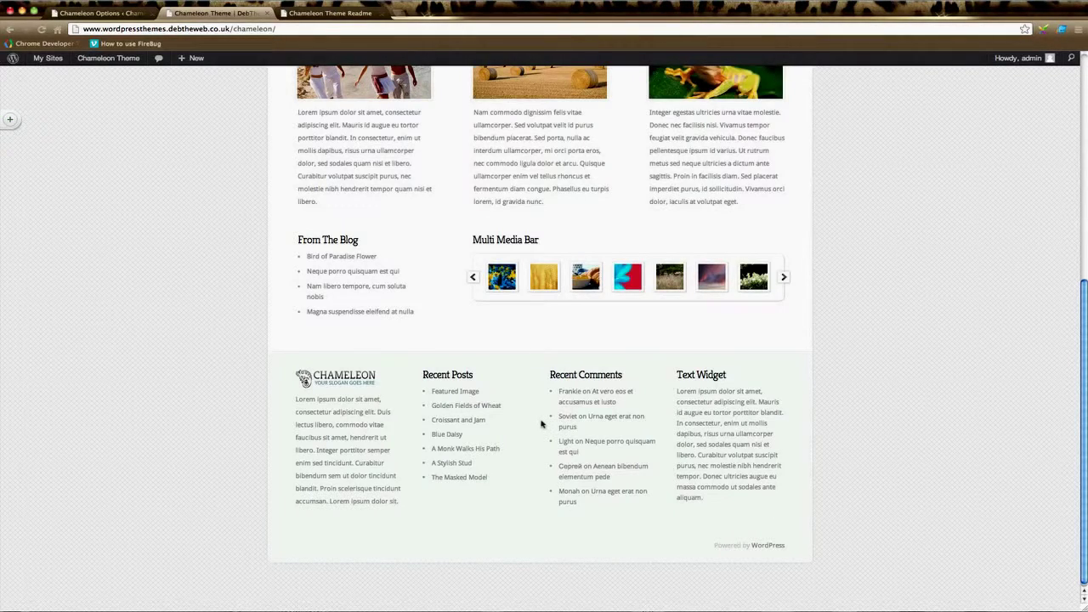
scroll(541, 422, up, 12)
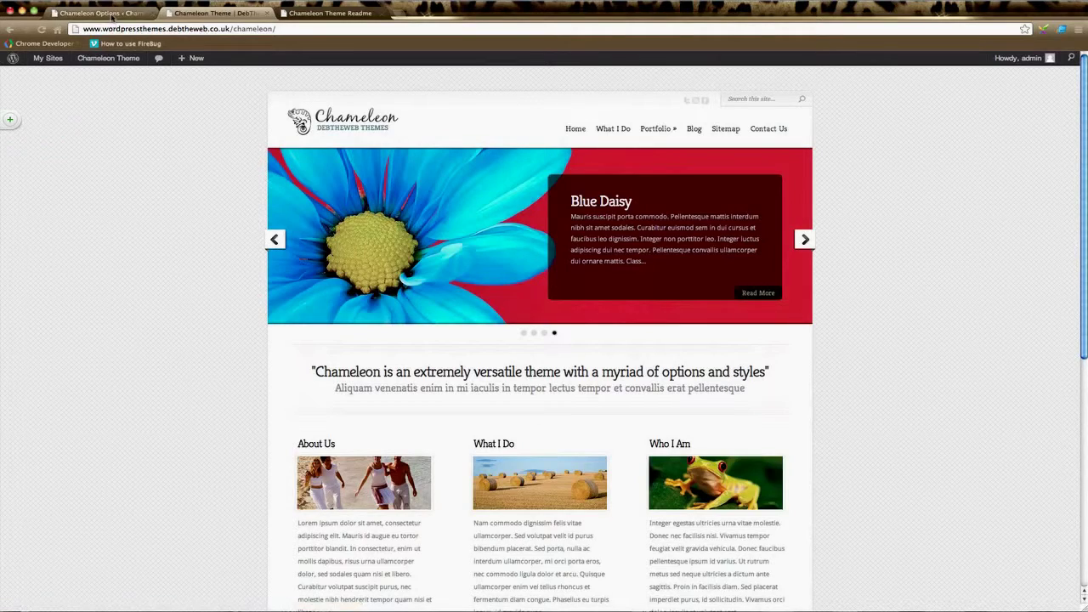
- Open the Homepage settings under General Settings in the Chameleon Theme Options and compare them with the live homepage
click(111, 14)
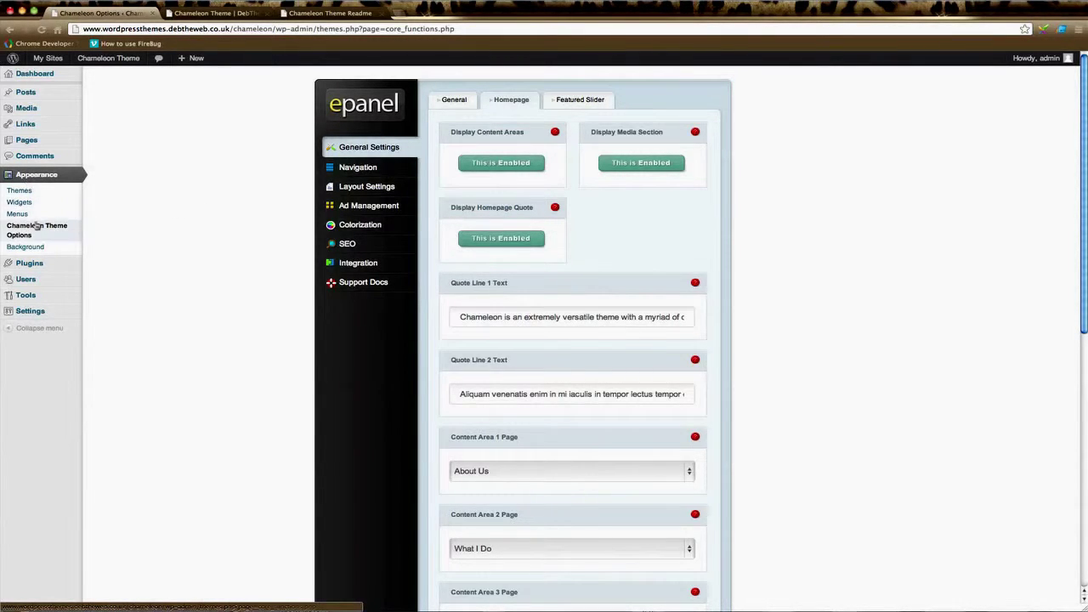
click(28, 230)
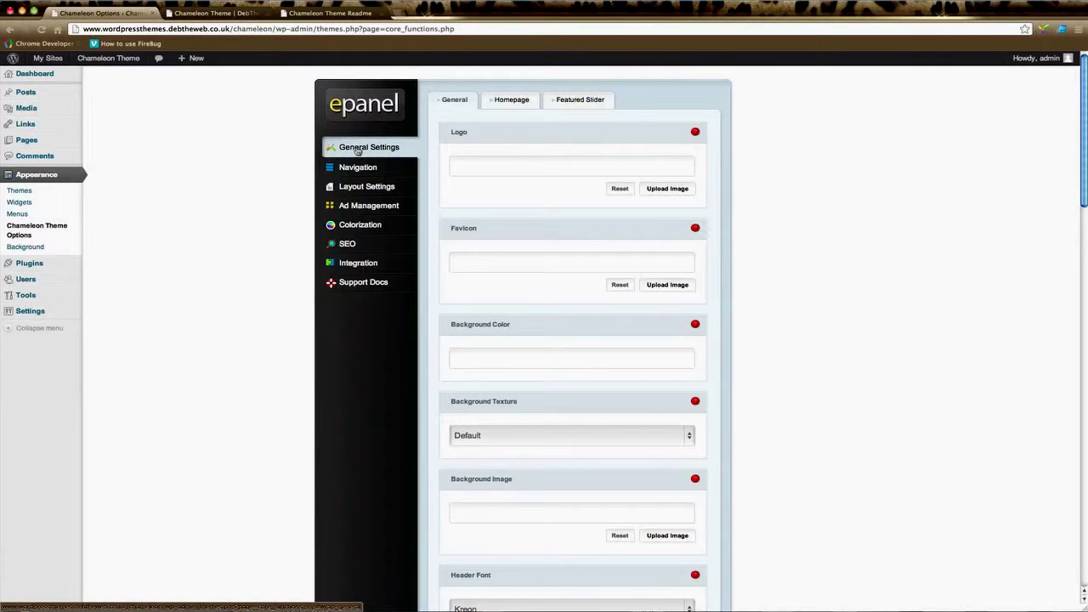
click(506, 100)
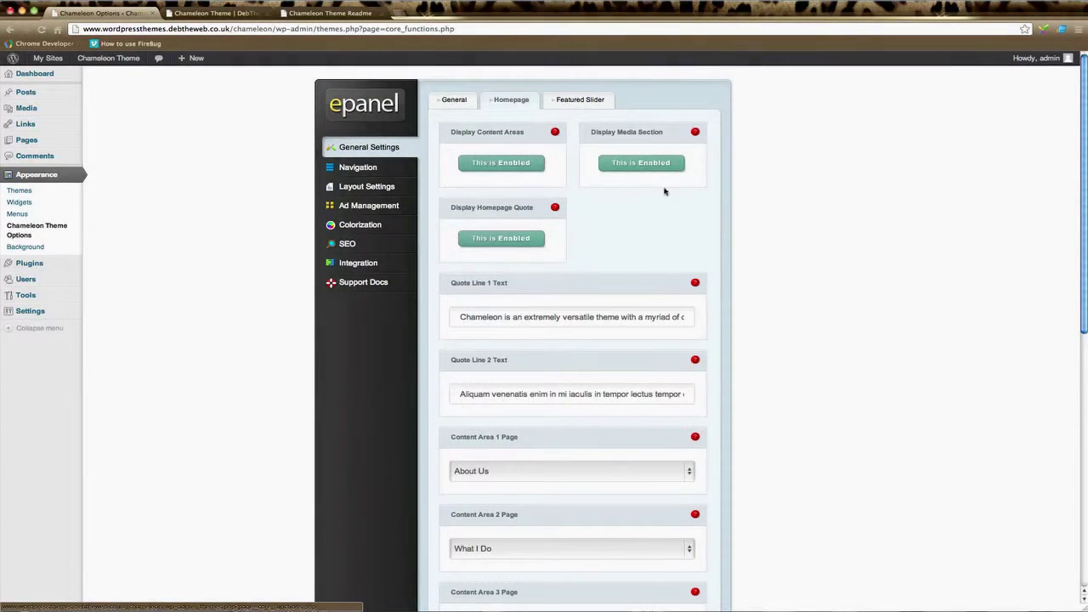
click(241, 13)
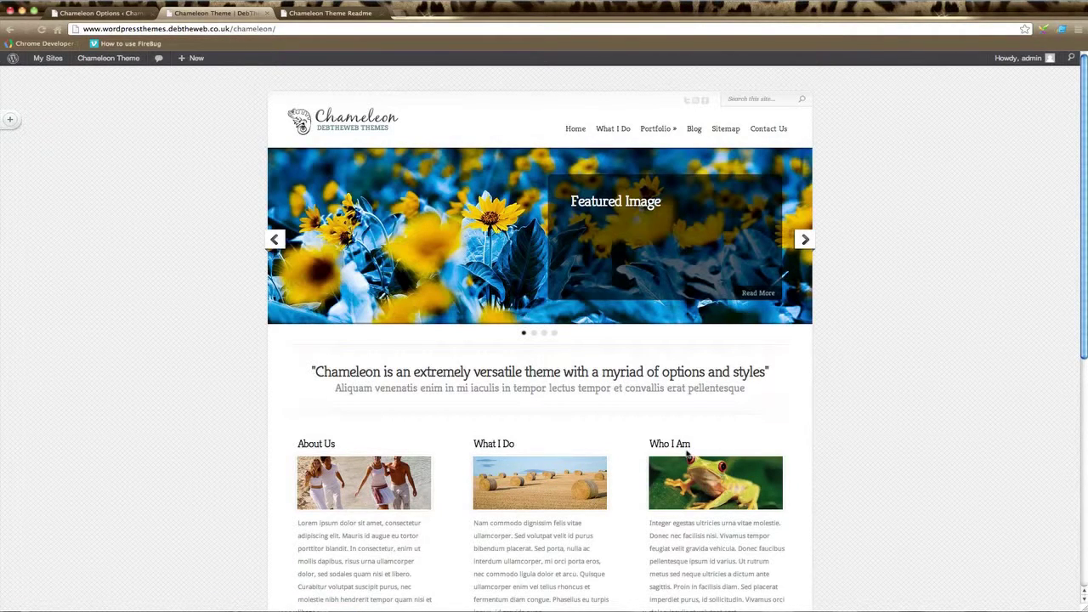
key(ctrl+shift+Tab)
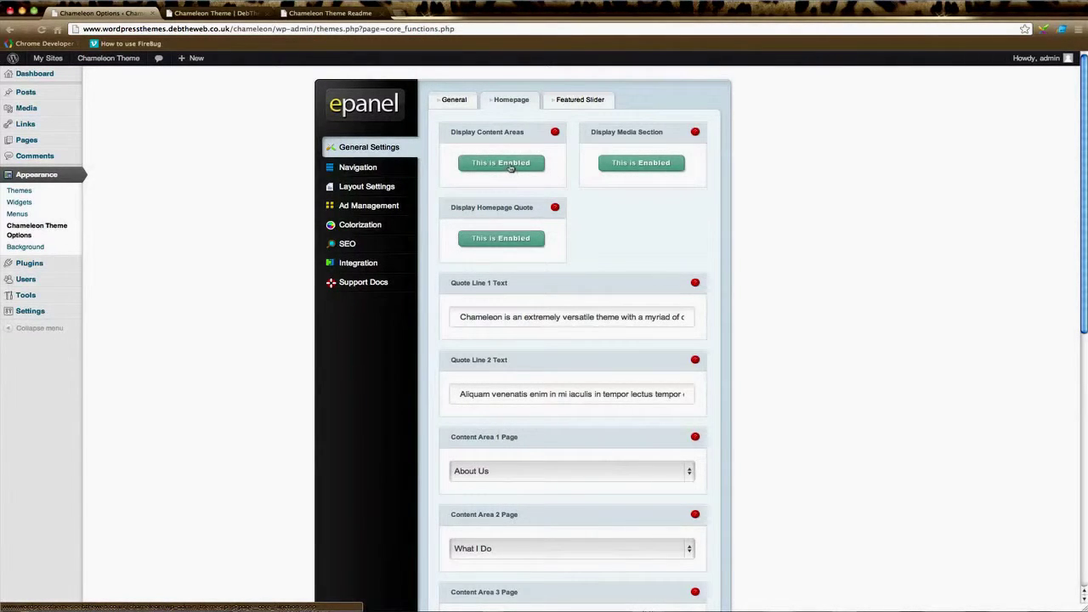
- Disable Display Content Areas in the Homepage settings, save, and reload the live homepage
click(510, 163)
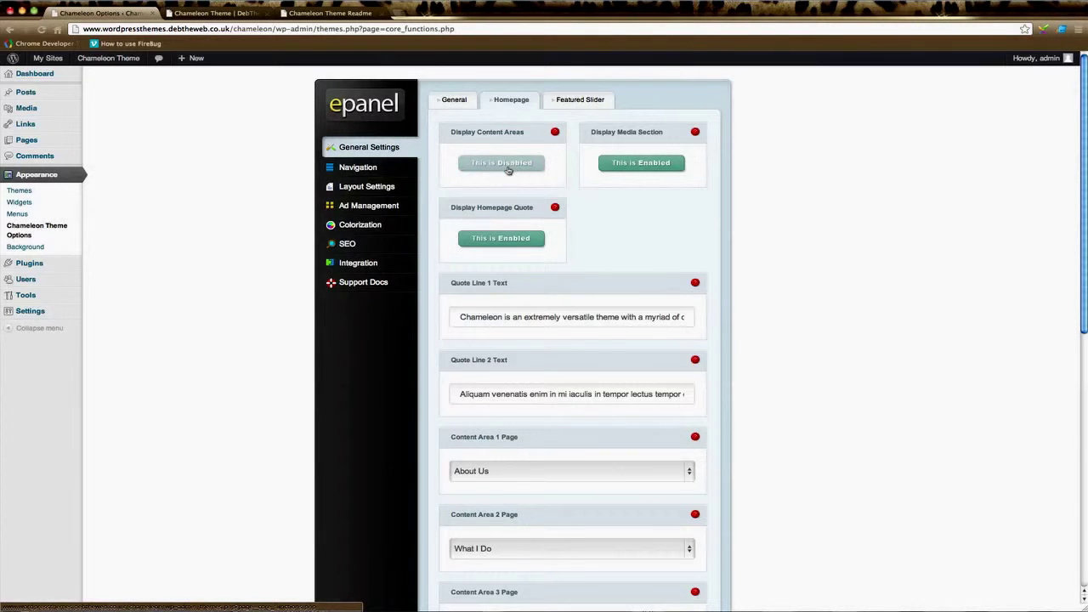
scroll(761, 294, down, 6)
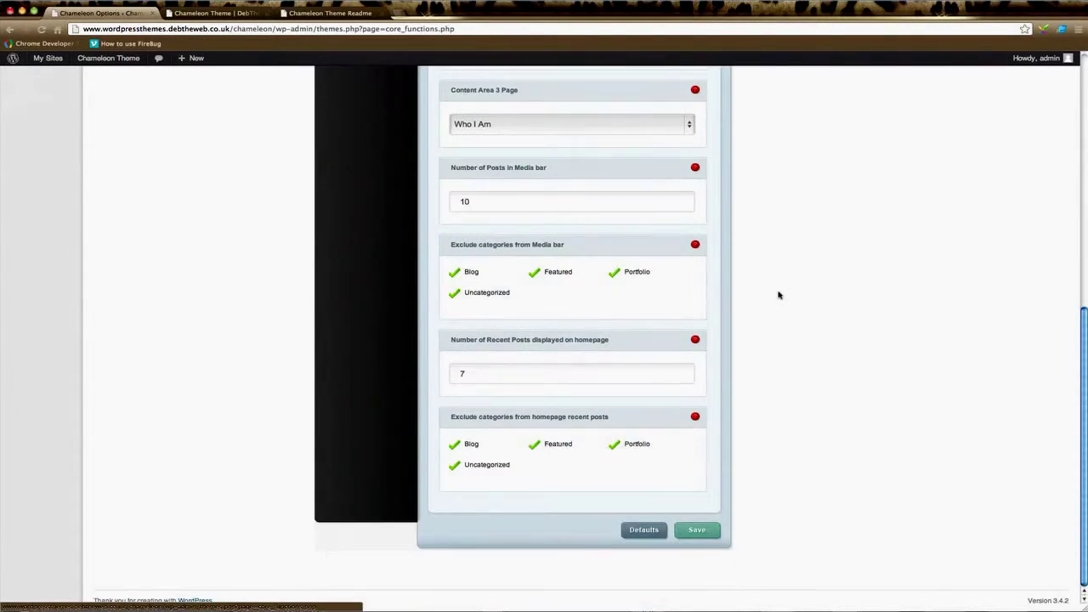
click(698, 529)
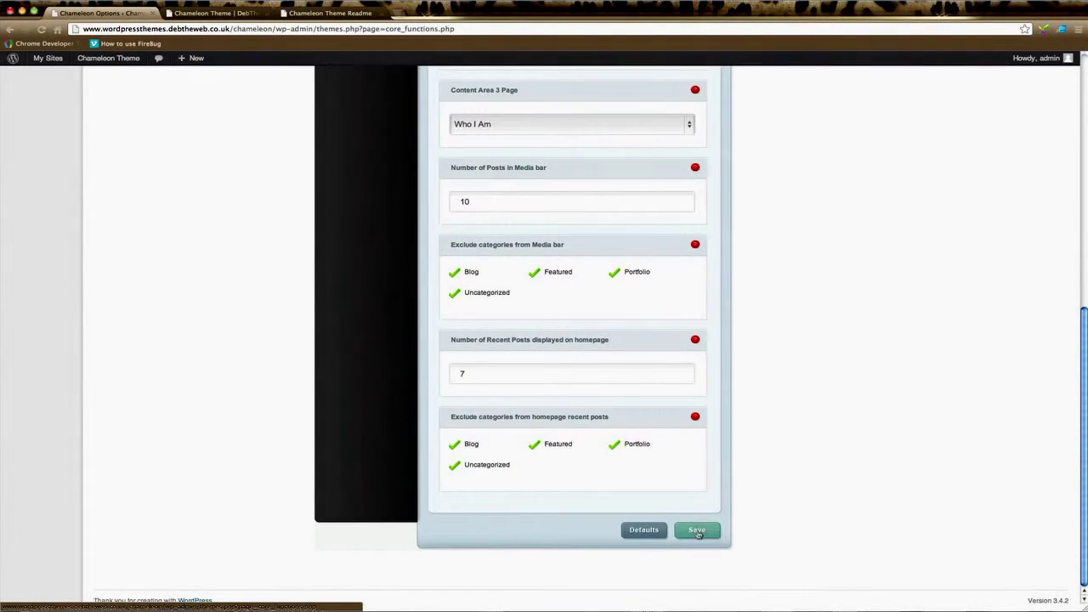
click(221, 13)
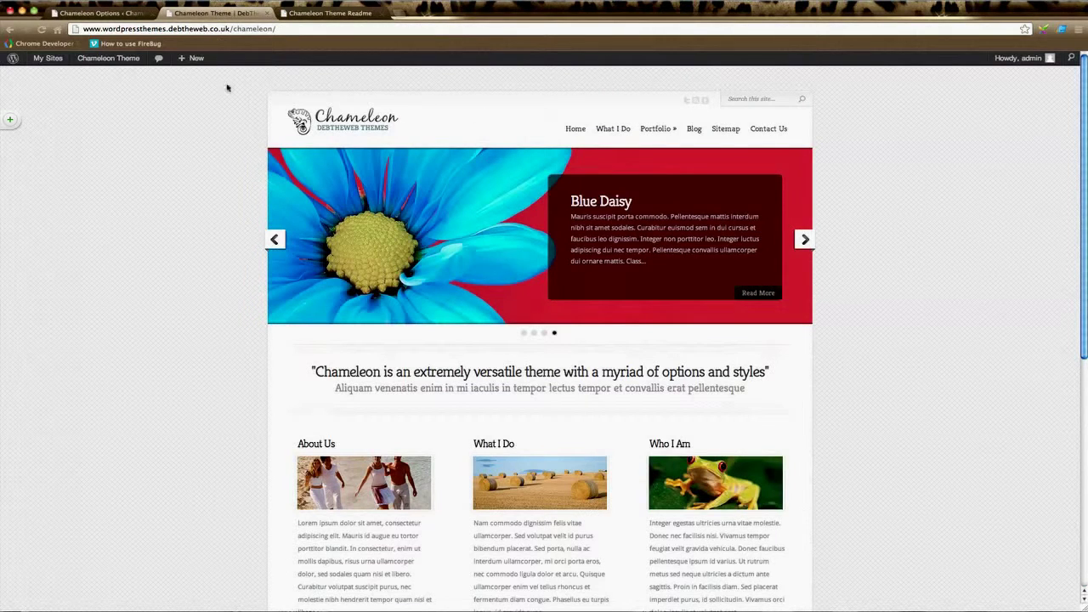
click(41, 29)
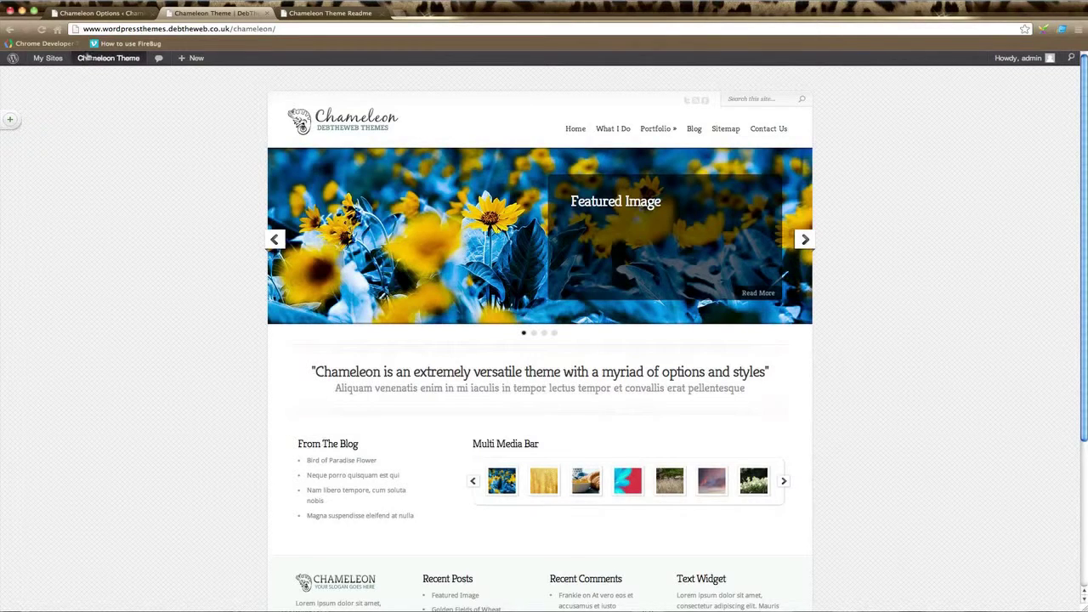
- Enable Display Content Areas again and reload the live homepage to check it
click(102, 14)
scroll(804, 338, up, 15)
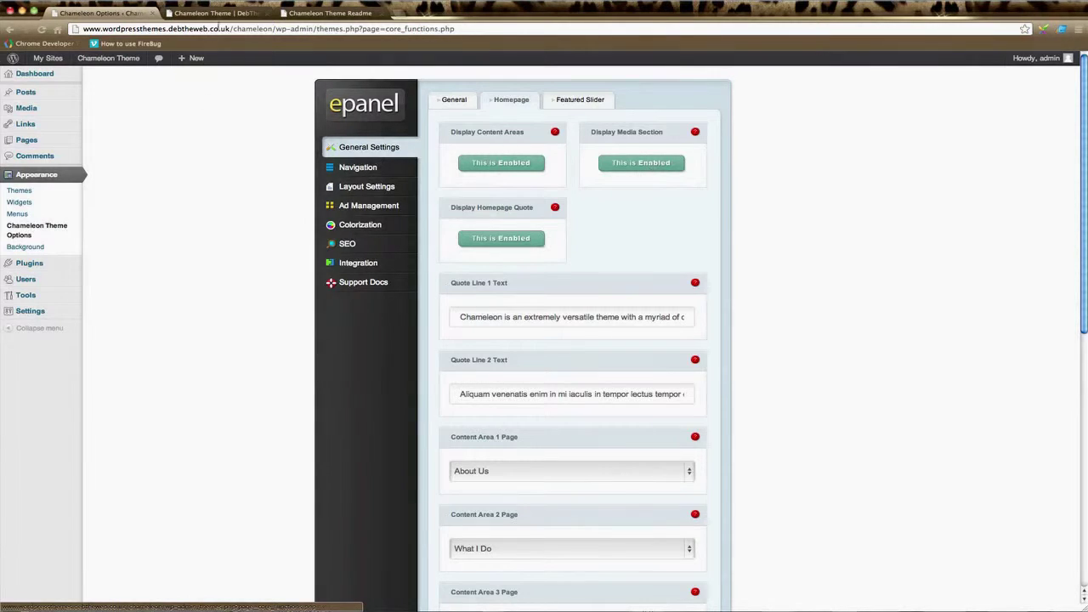
click(217, 13)
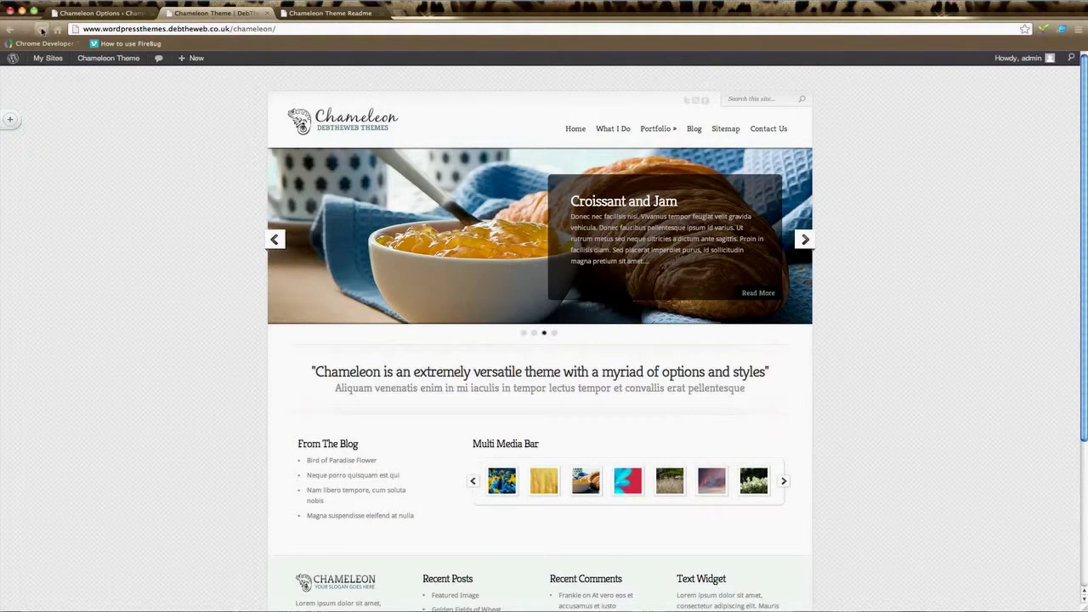
click(41, 30)
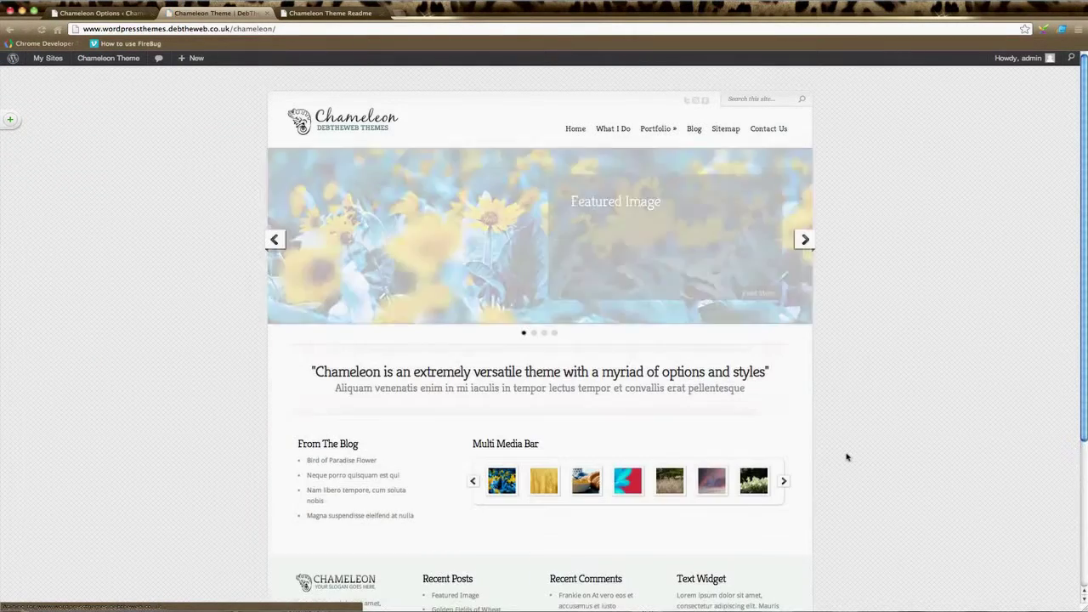
- Save the theme's Homepage settings, reload the live homepage and check its content areas
click(102, 12)
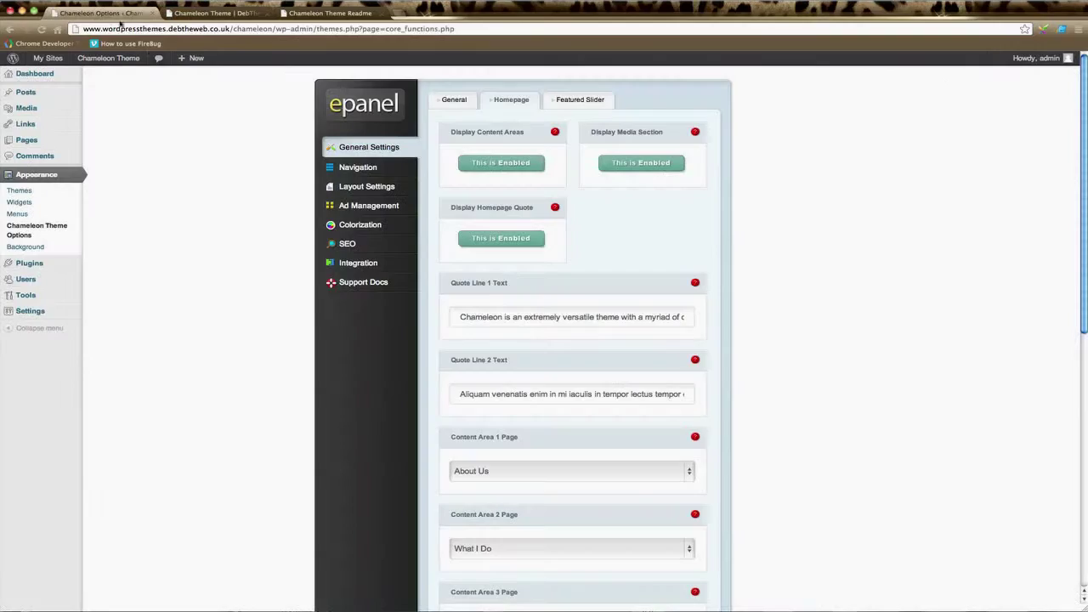
scroll(770, 473, down, 10)
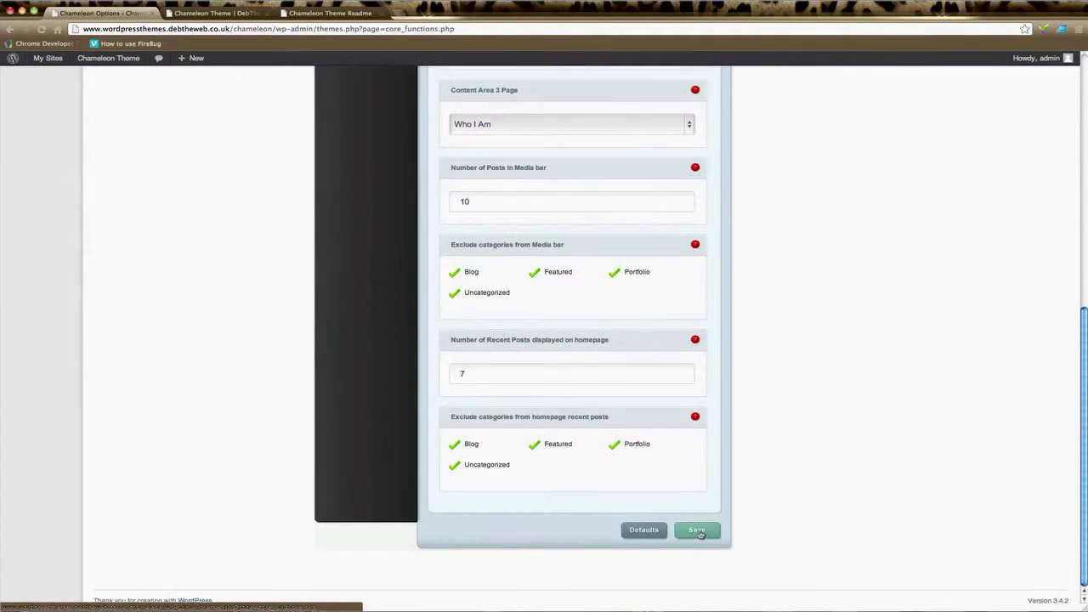
click(698, 531)
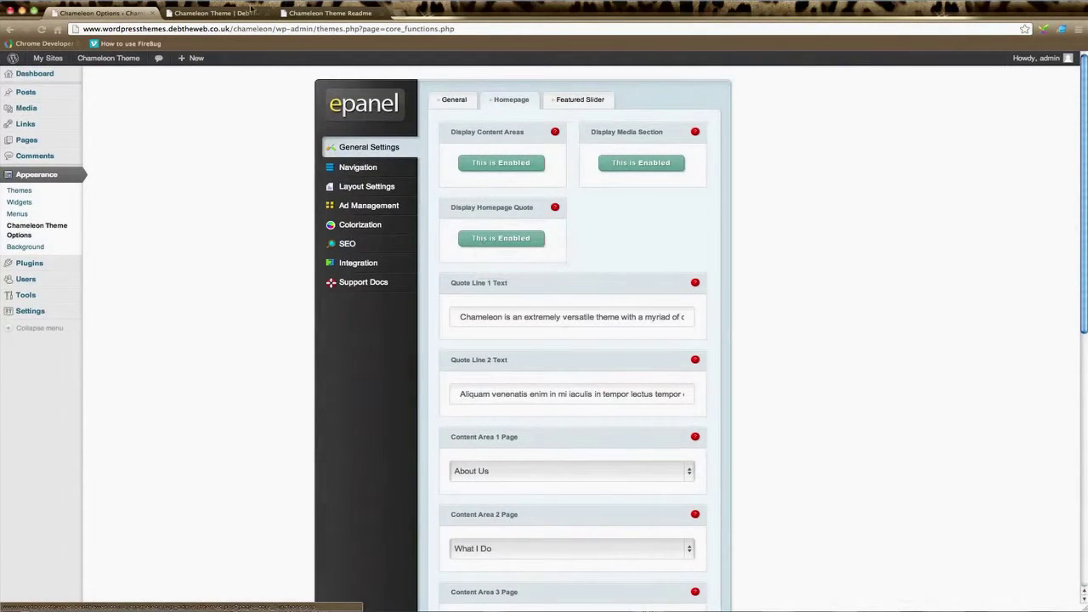
click(238, 13)
click(41, 29)
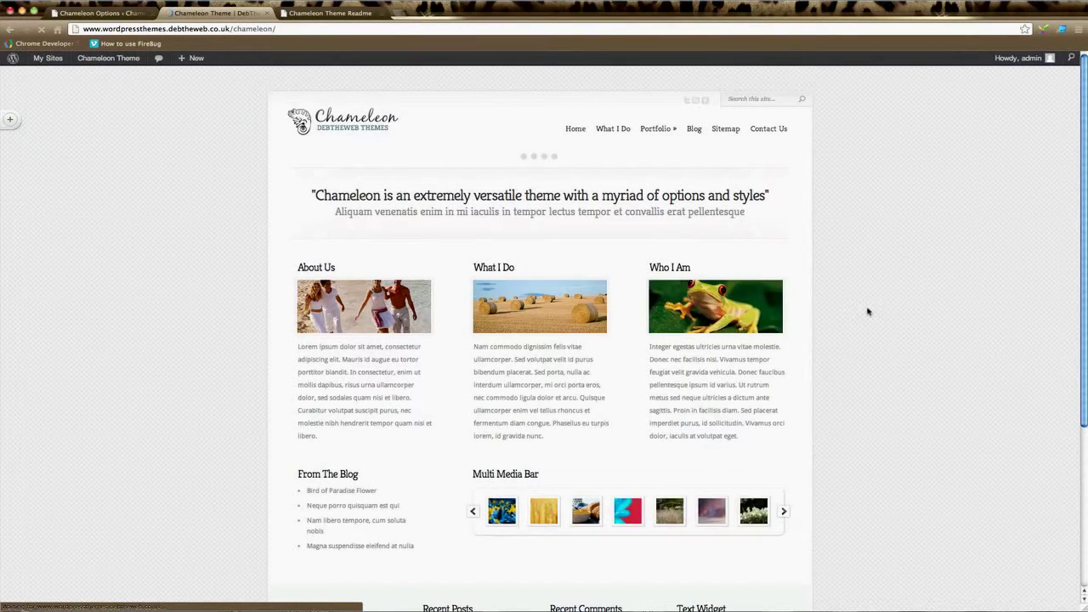
scroll(859, 461, down, 5)
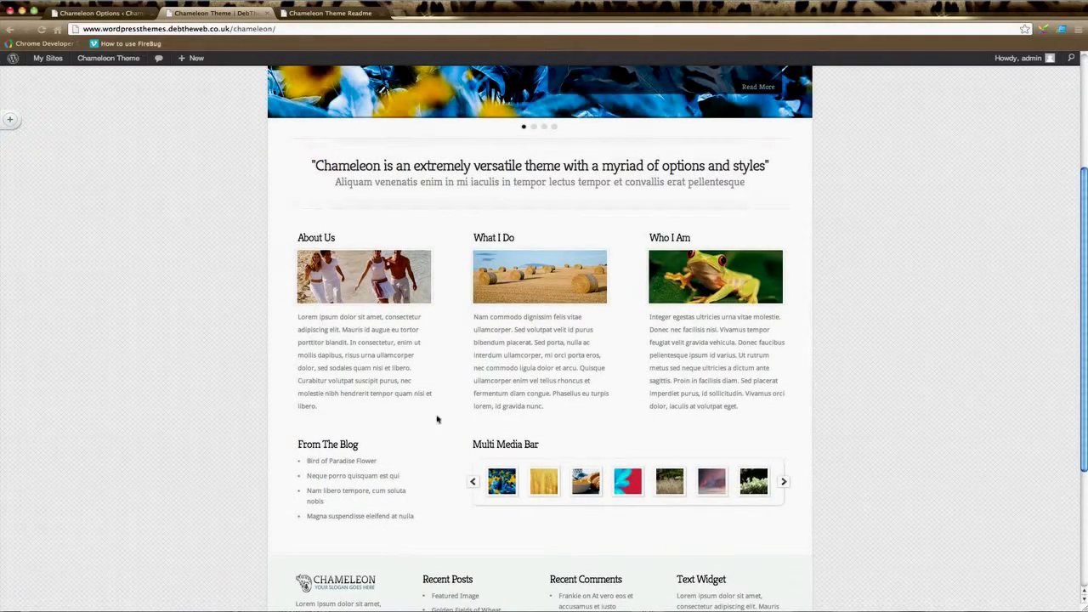
- Compare the Display Homepage Quote setting and both quote line texts with the quote on the live homepage
key(ctrl+shift+Tab)
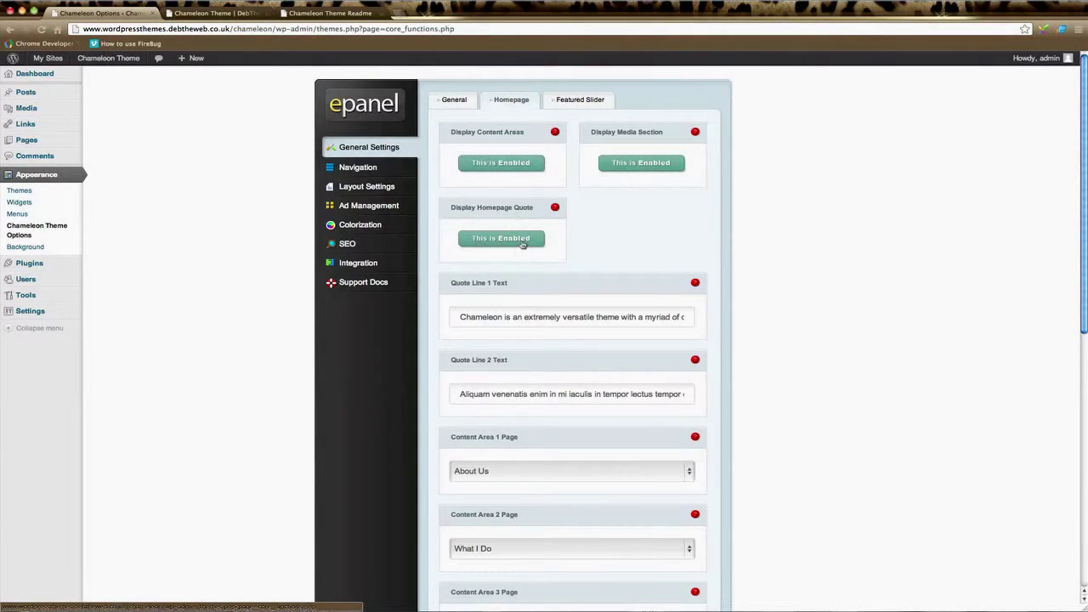
click(195, 10)
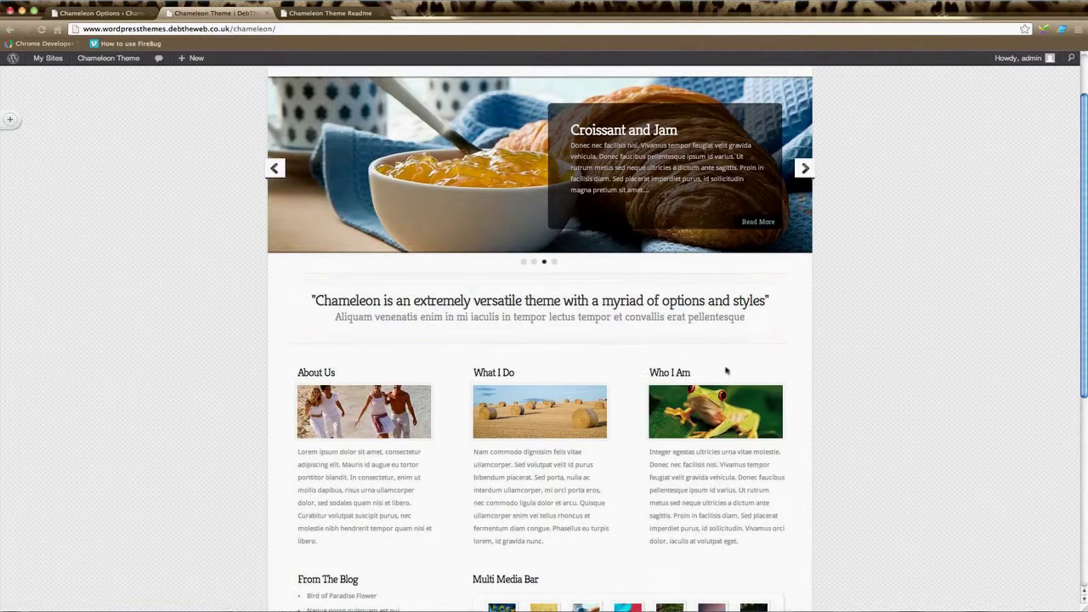
scroll(273, 282, up, 2)
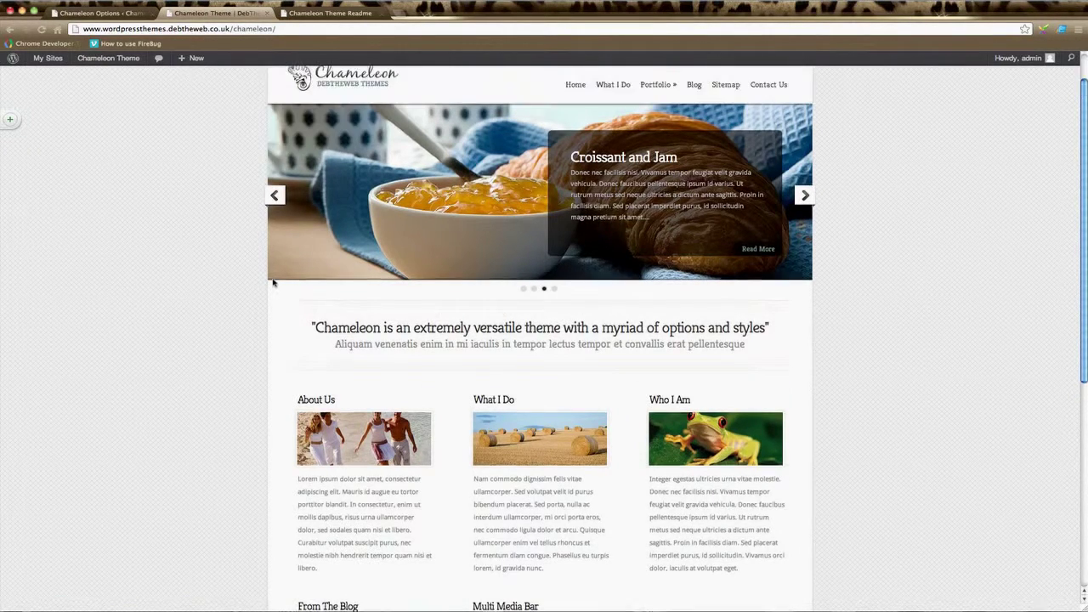
click(109, 14)
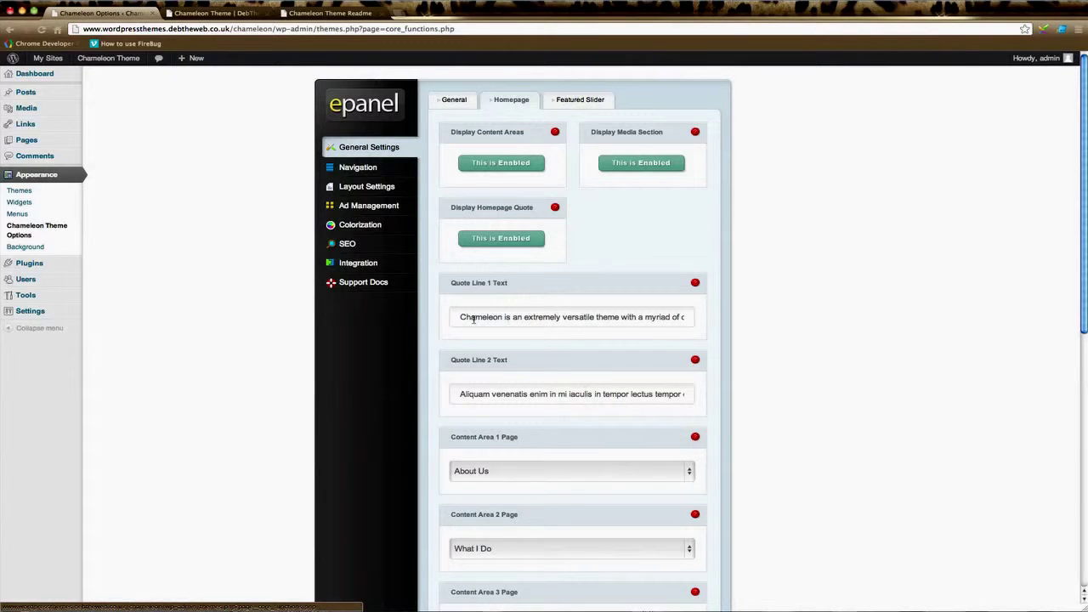
drag(460, 317, 717, 318)
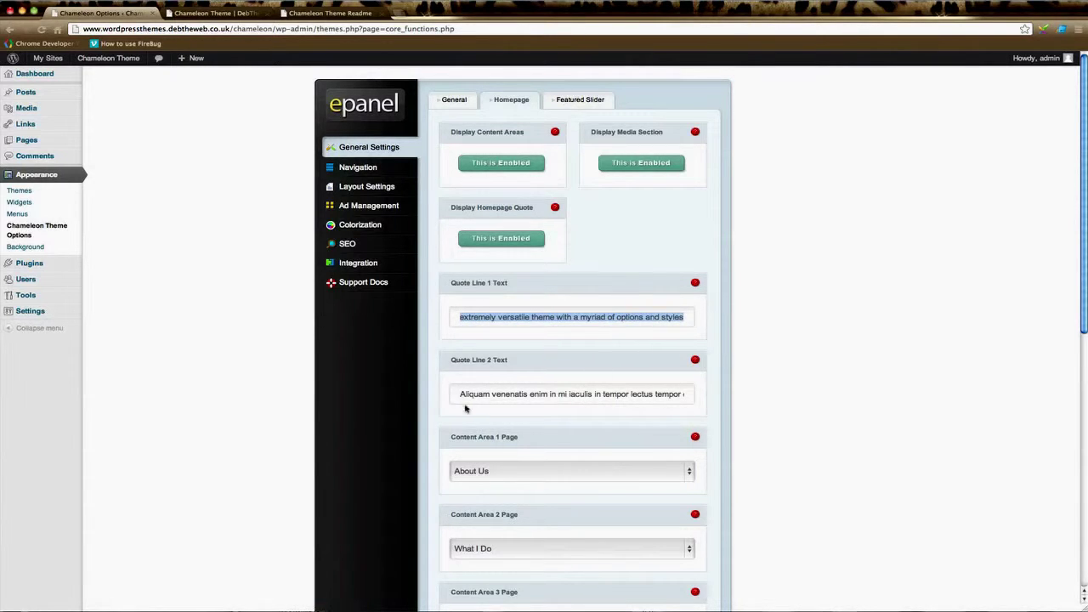
drag(460, 395, 710, 395)
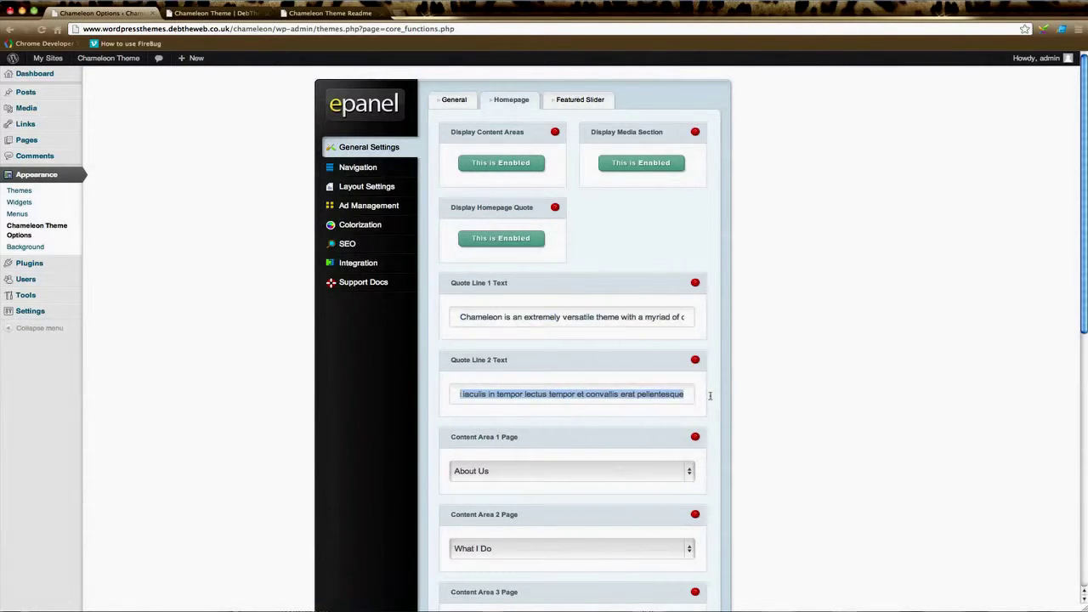
click(715, 427)
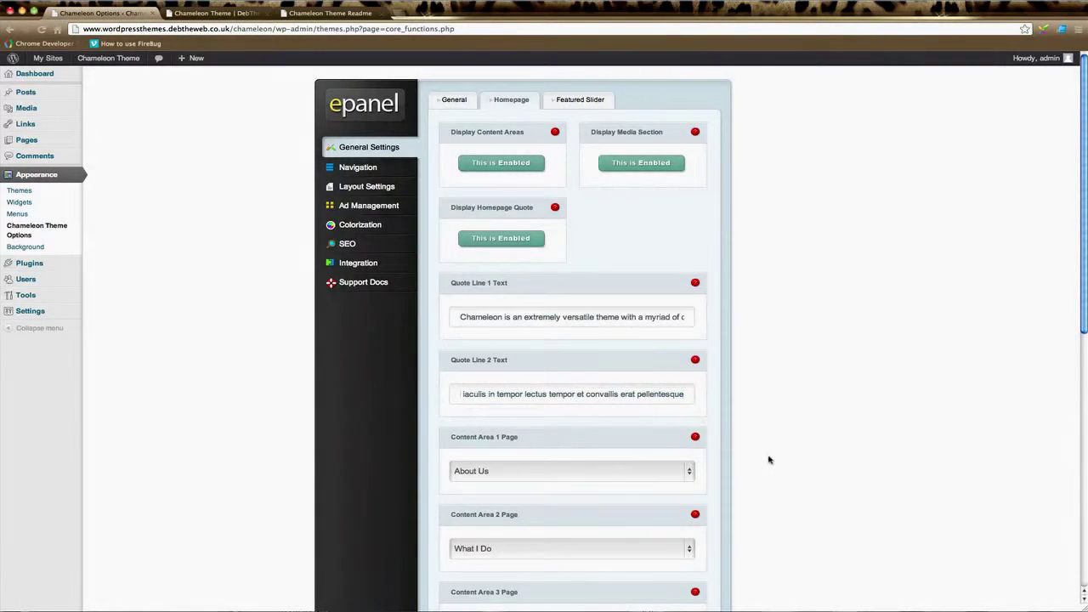
- Compare the pages assigned to Content Areas 1, 2 and 3 with the three content areas on the live homepage
scroll(768, 457, down, 3)
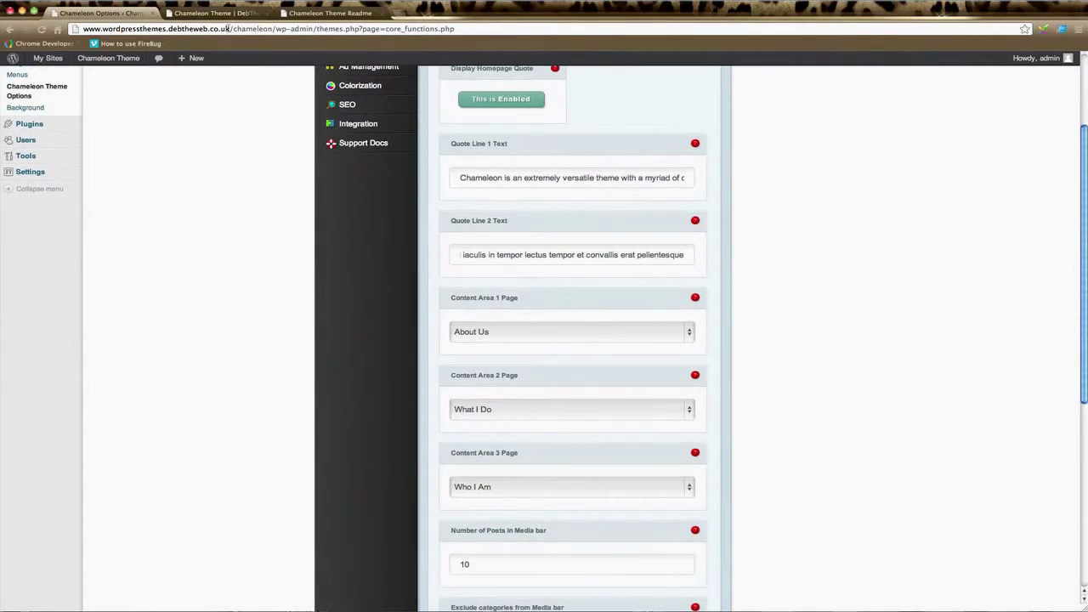
click(215, 13)
scroll(342, 366, down, 2)
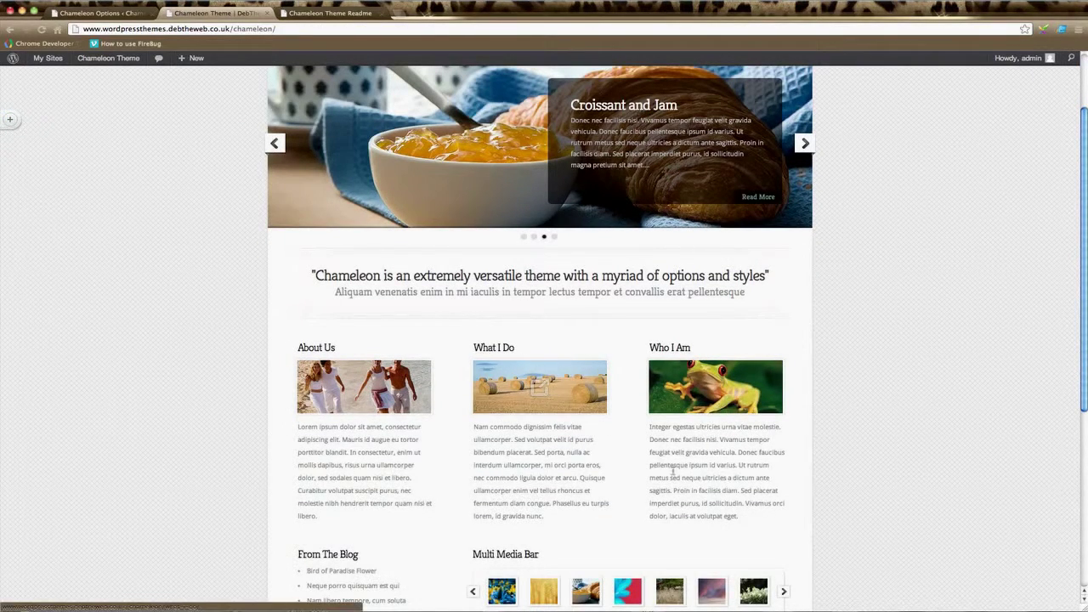
- In the theme options, select About Us, What I Do and Who I Am as the pages for Content Areas 1, 2 and 3
click(91, 13)
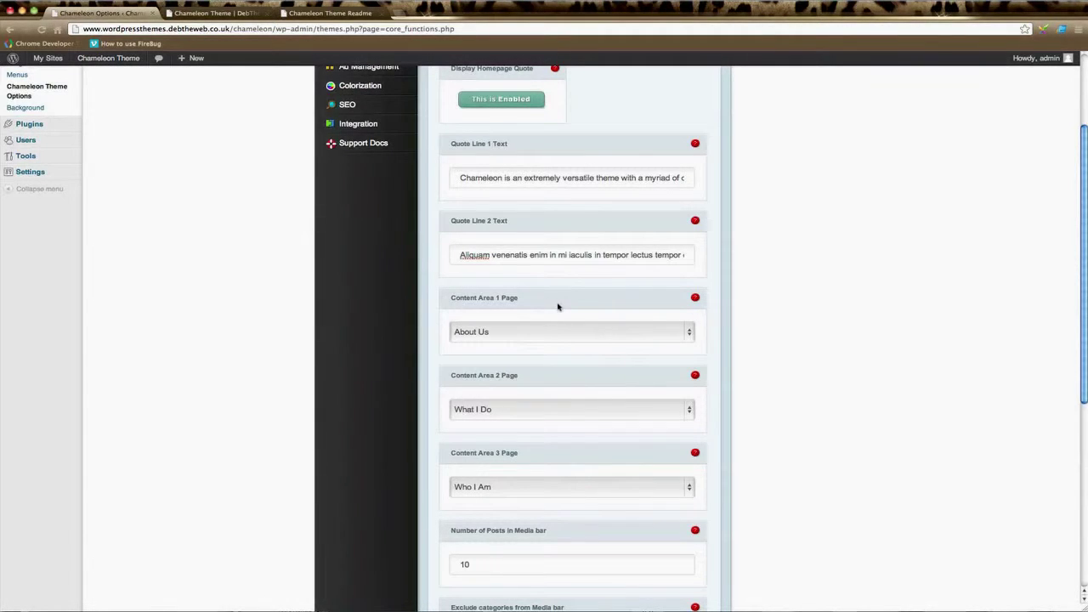
click(638, 335)
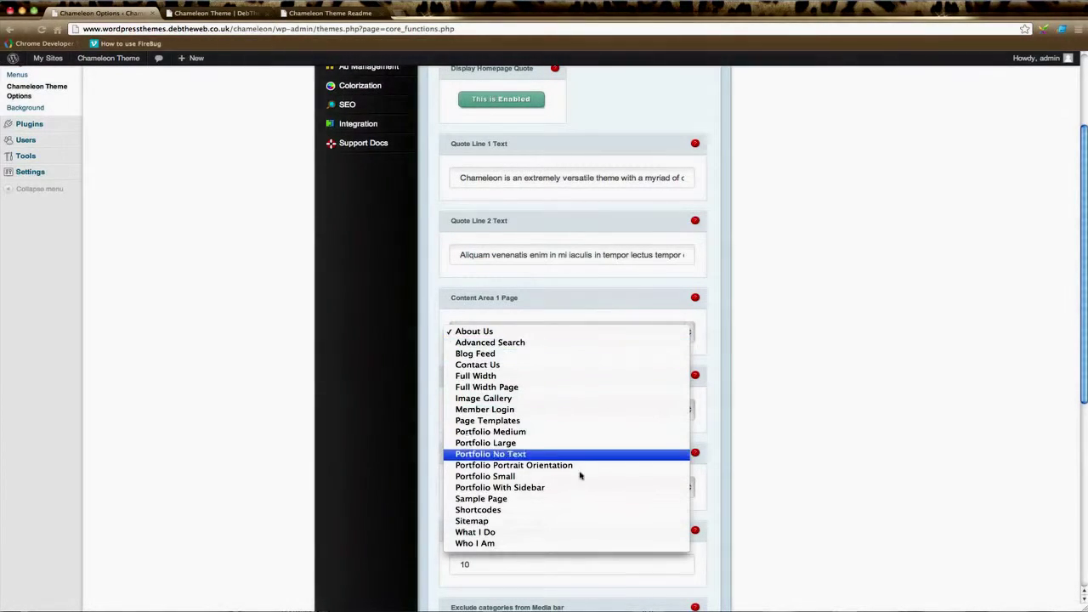
click(555, 338)
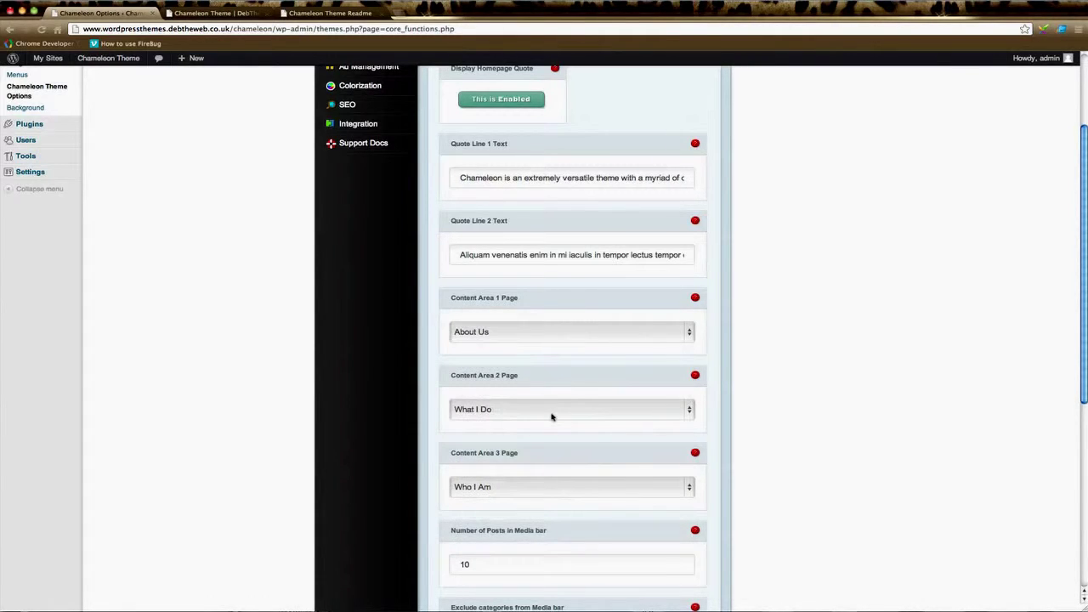
click(546, 338)
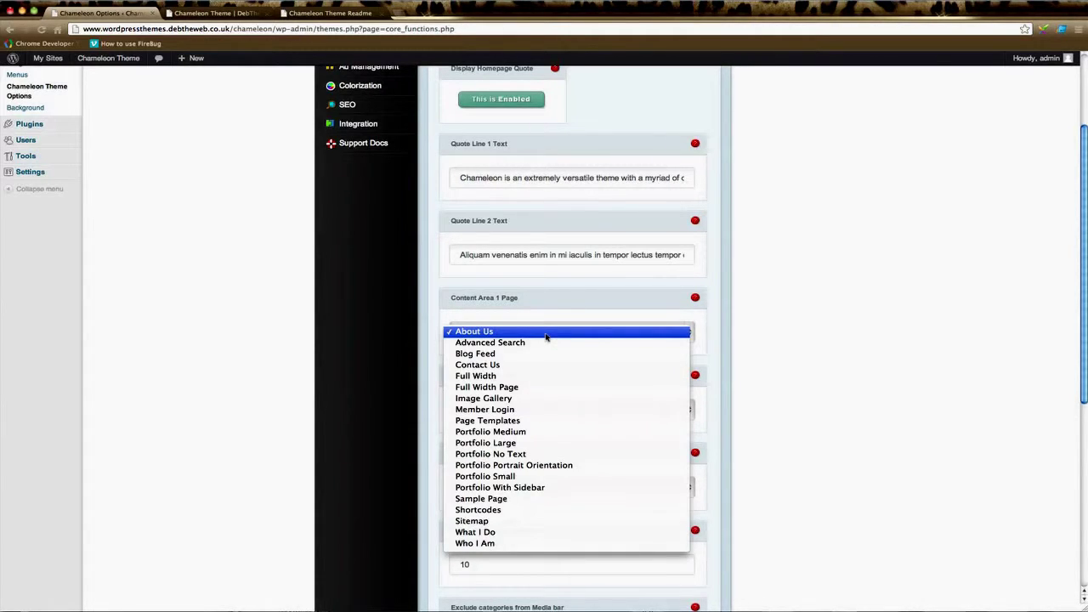
click(546, 337)
click(553, 409)
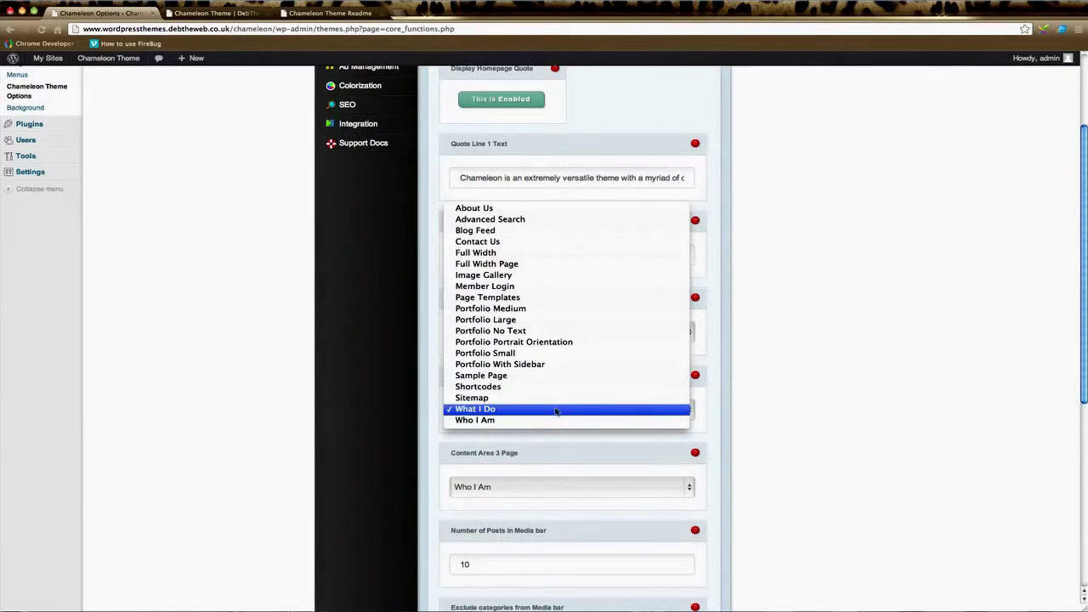
click(555, 410)
click(563, 488)
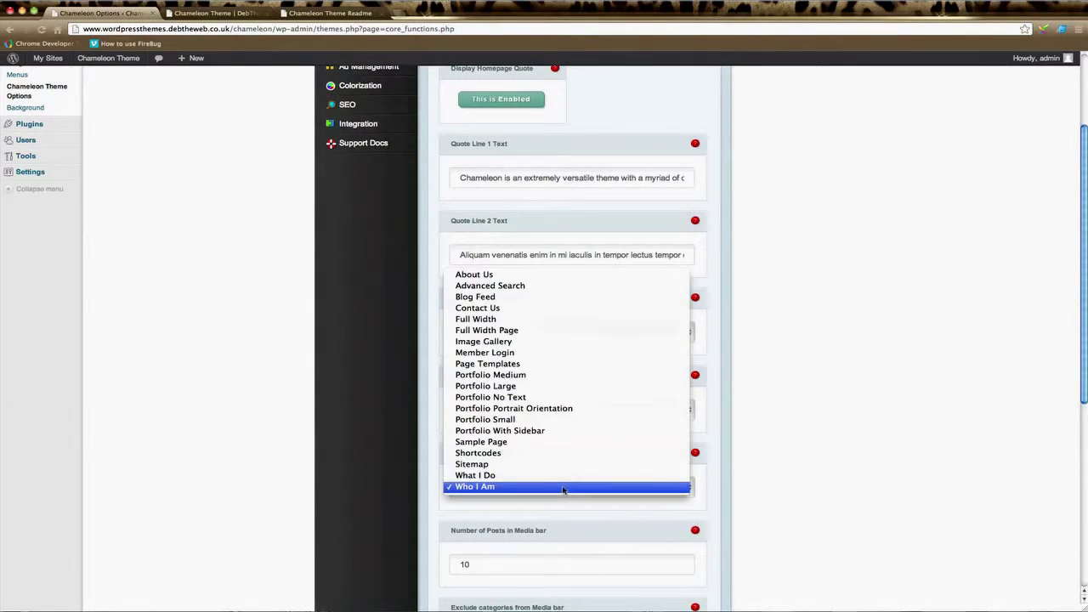
click(563, 488)
- Check the three content areas on the live homepage, and save the Homepage settings in the theme options
click(221, 14)
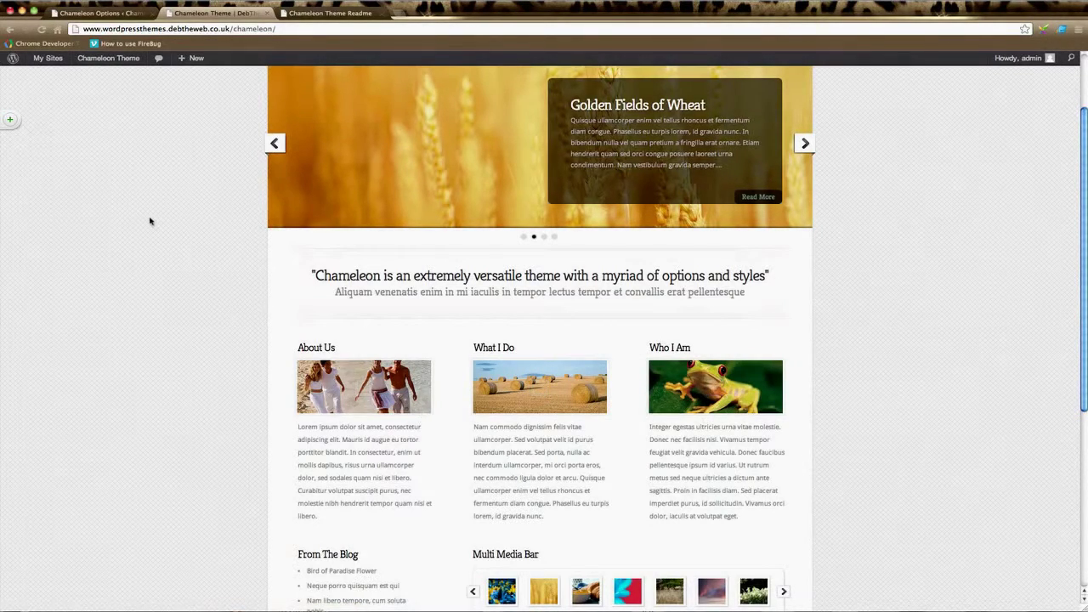
scroll(148, 221, up, 2)
click(112, 13)
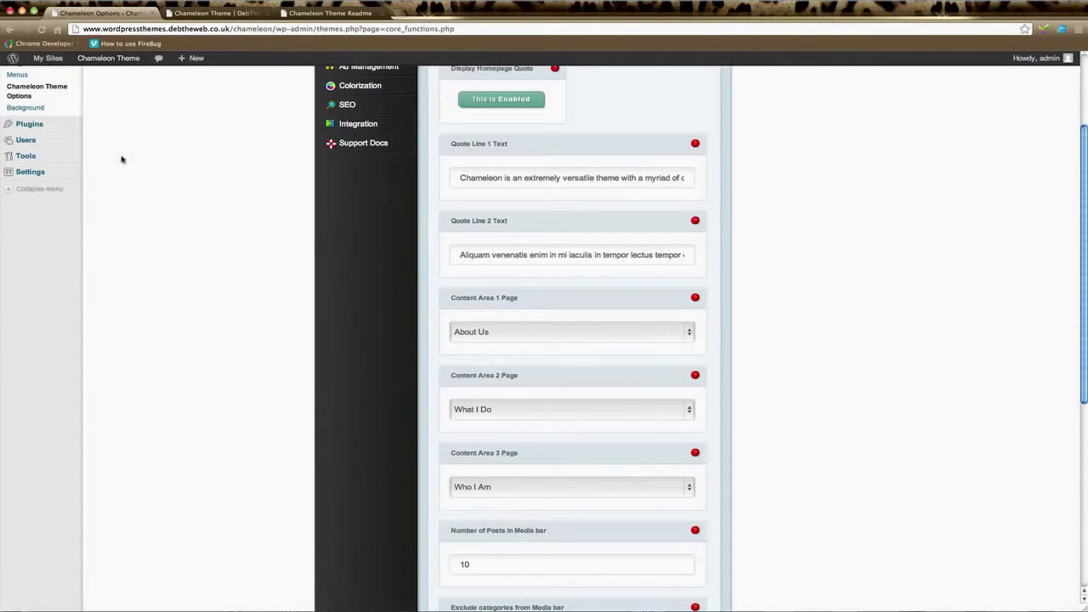
scroll(782, 505, down, 5)
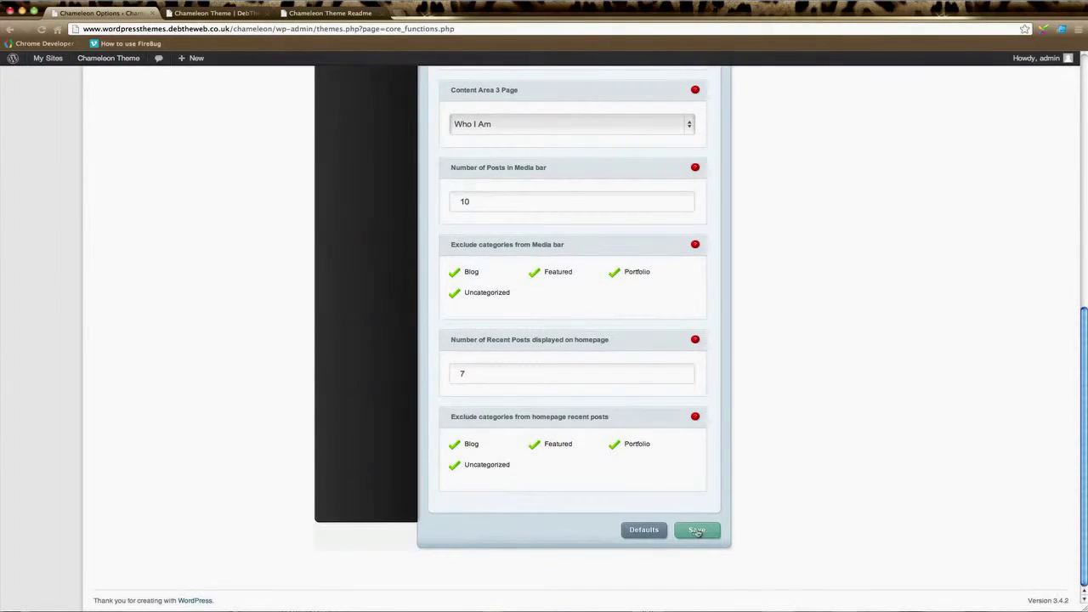
click(697, 530)
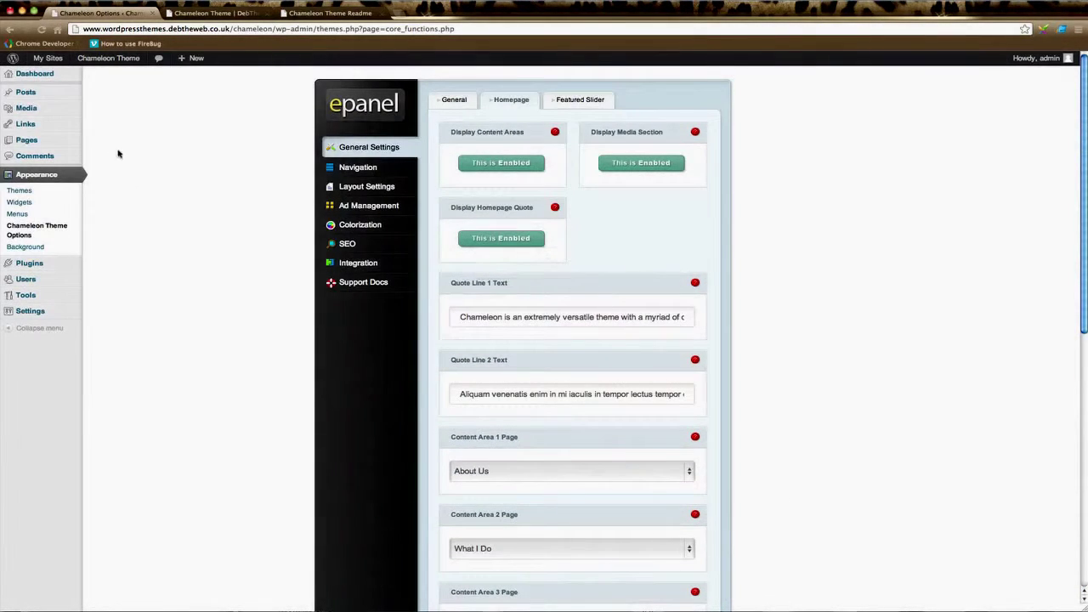
- Open the site's Pages list in a separate browser tab and open the About Us page for editing
right_click(24, 139)
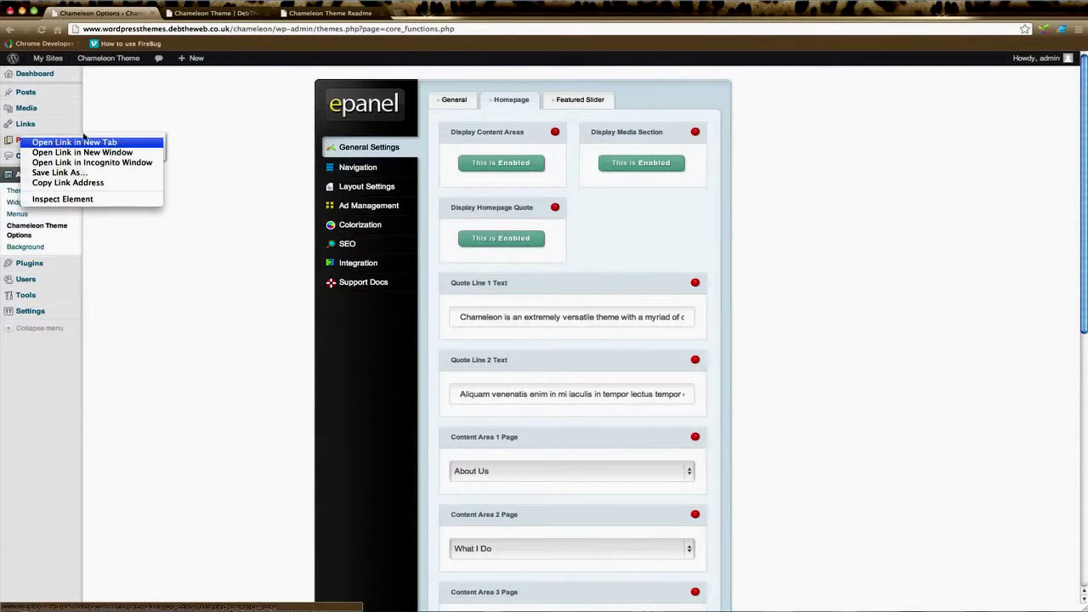
click(83, 141)
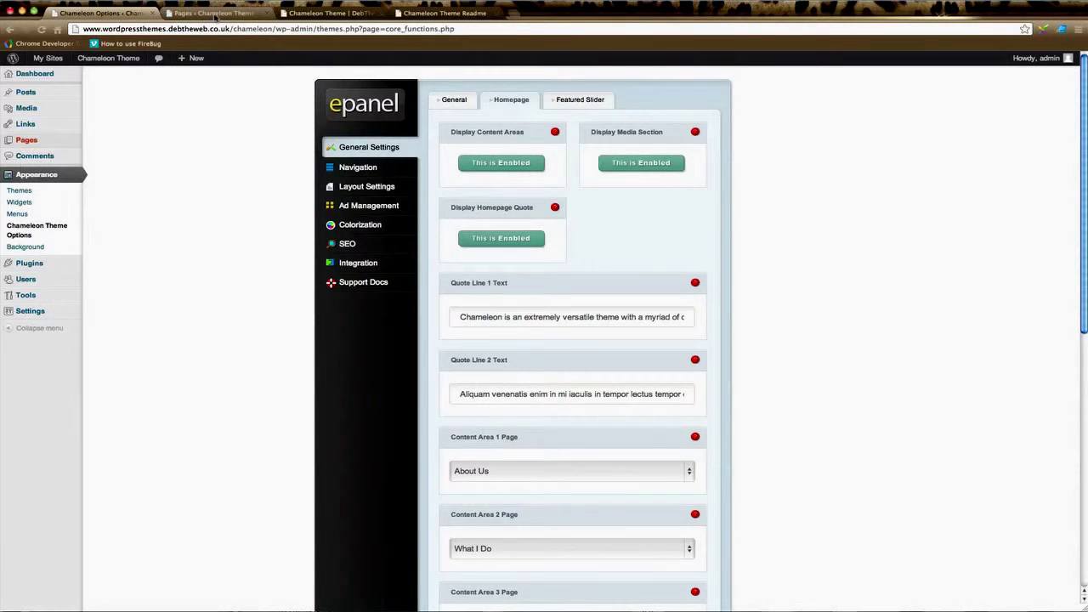
click(215, 14)
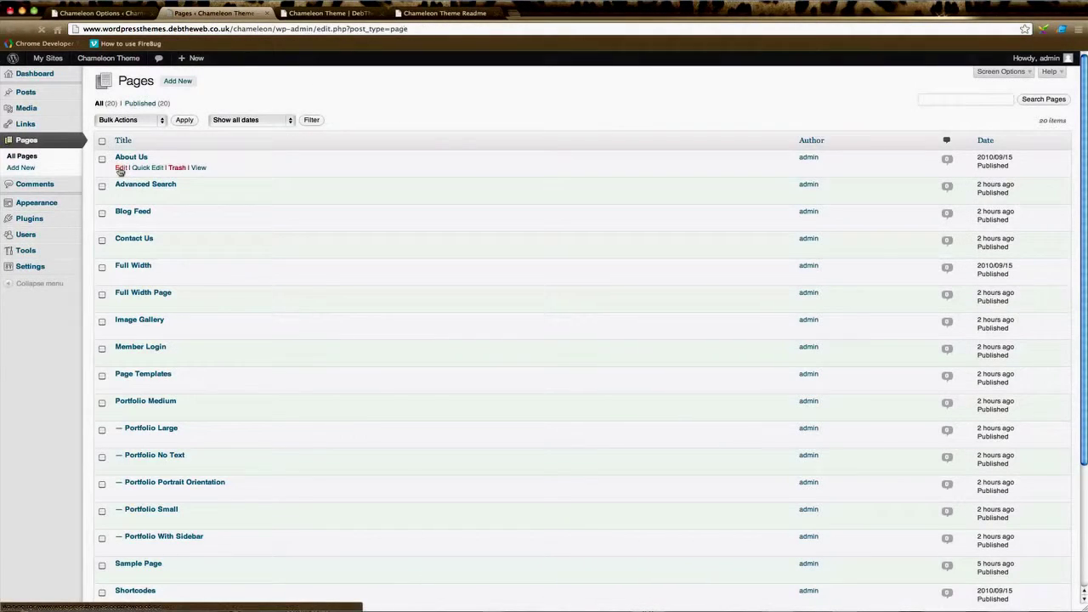
click(121, 169)
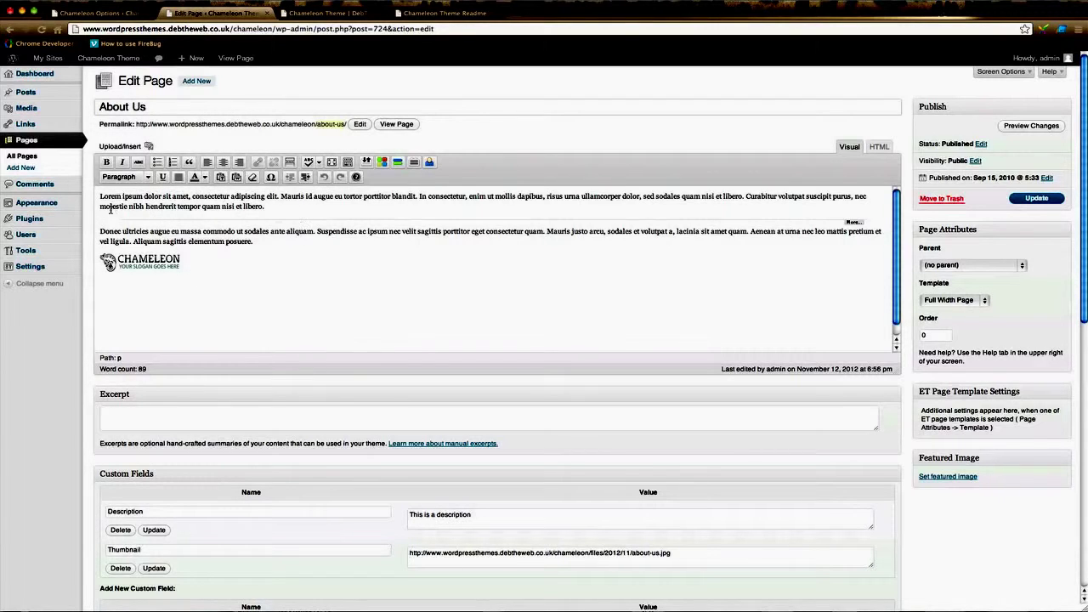
- Compare the text above the More tag in the About Us page with the About Us content area on the live homepage
click(503, 223)
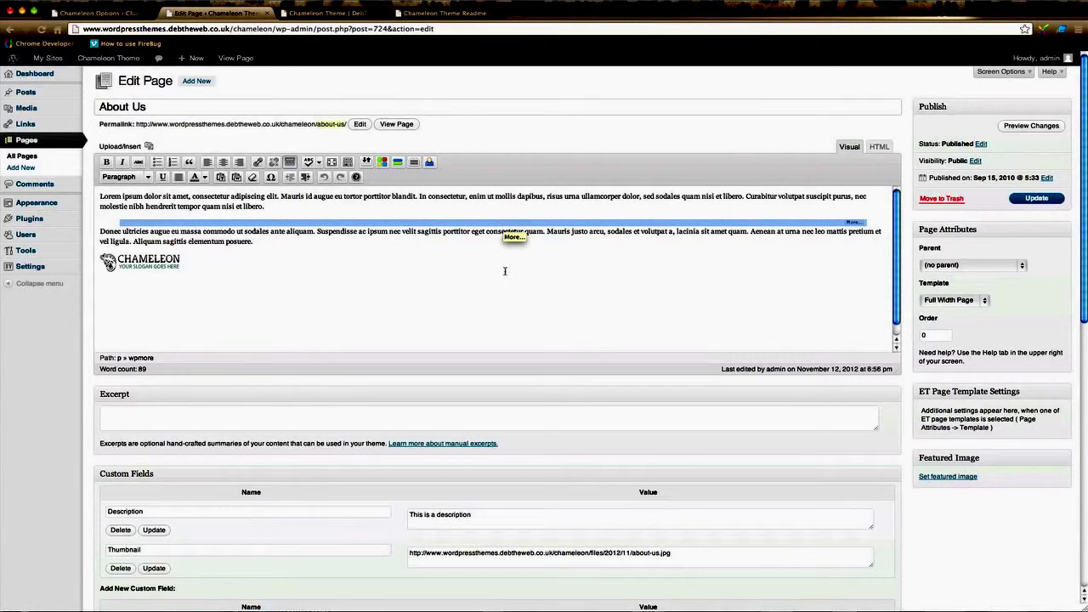
click(544, 256)
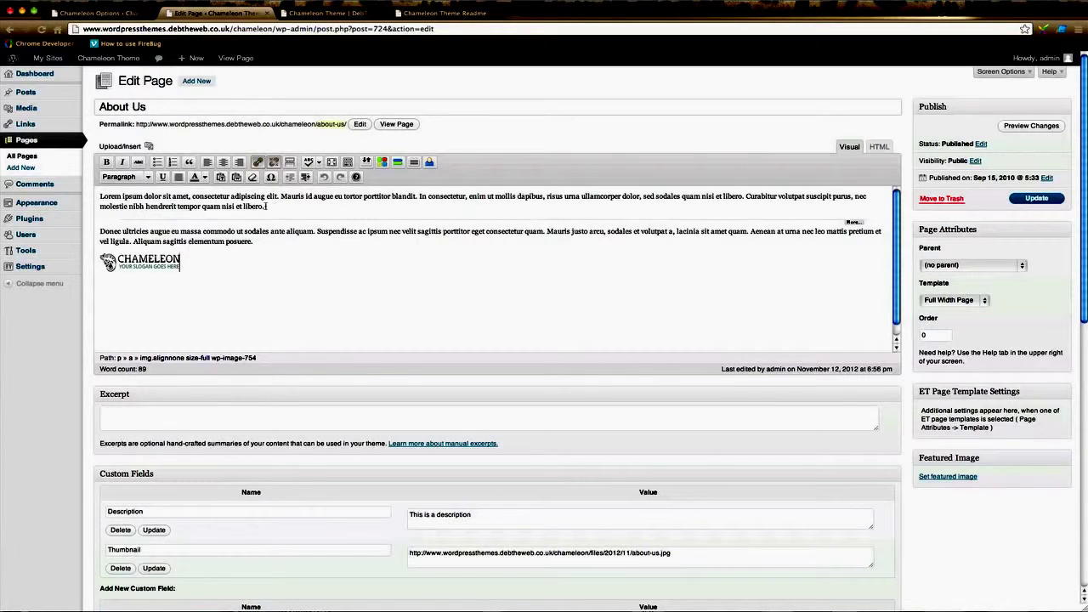
click(266, 206)
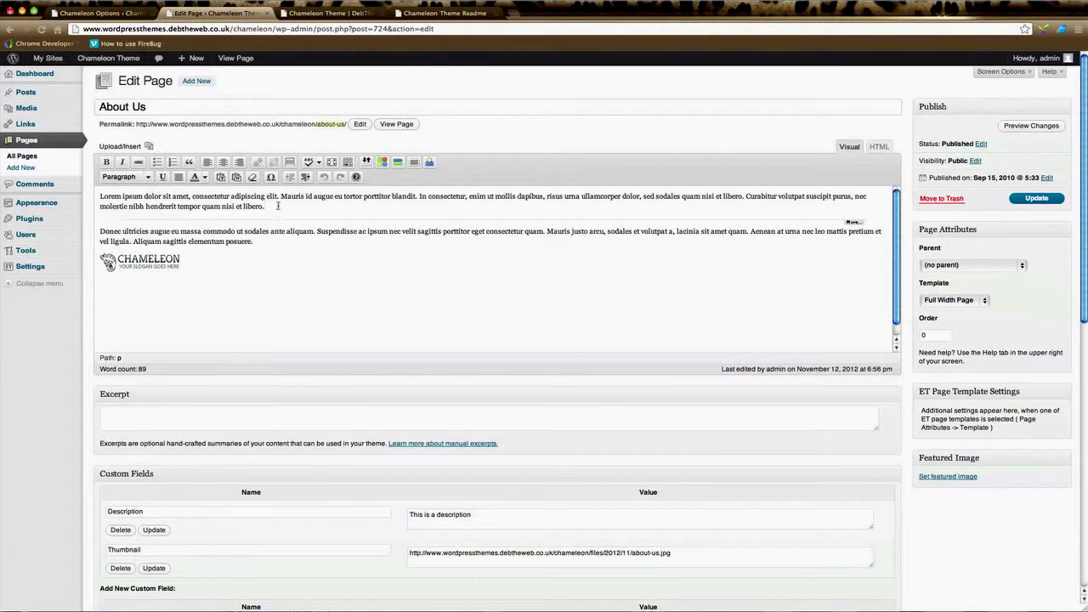
click(334, 13)
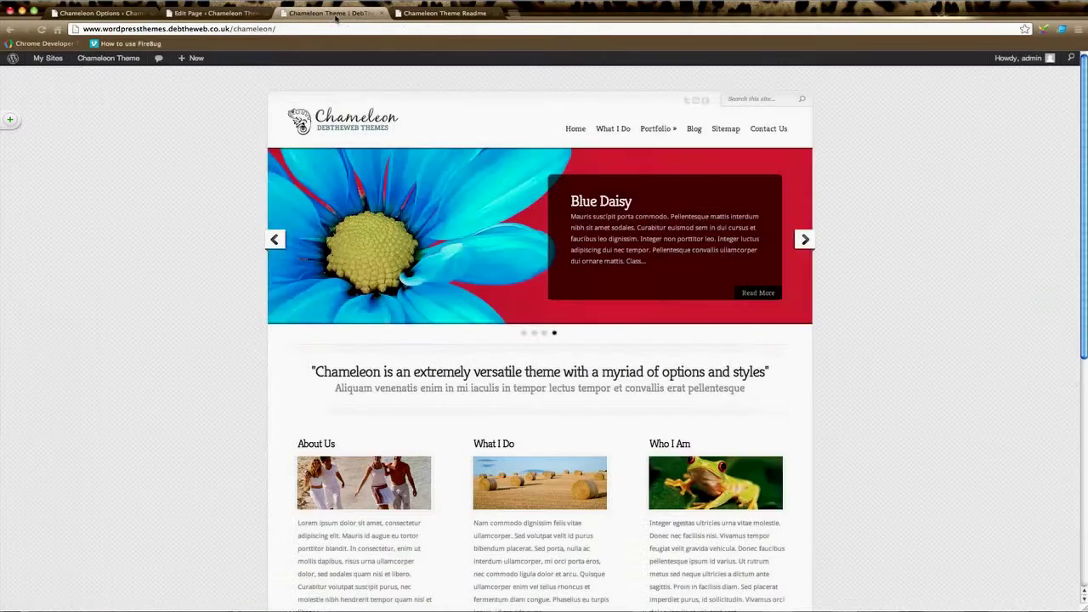
scroll(365, 457, down, 3)
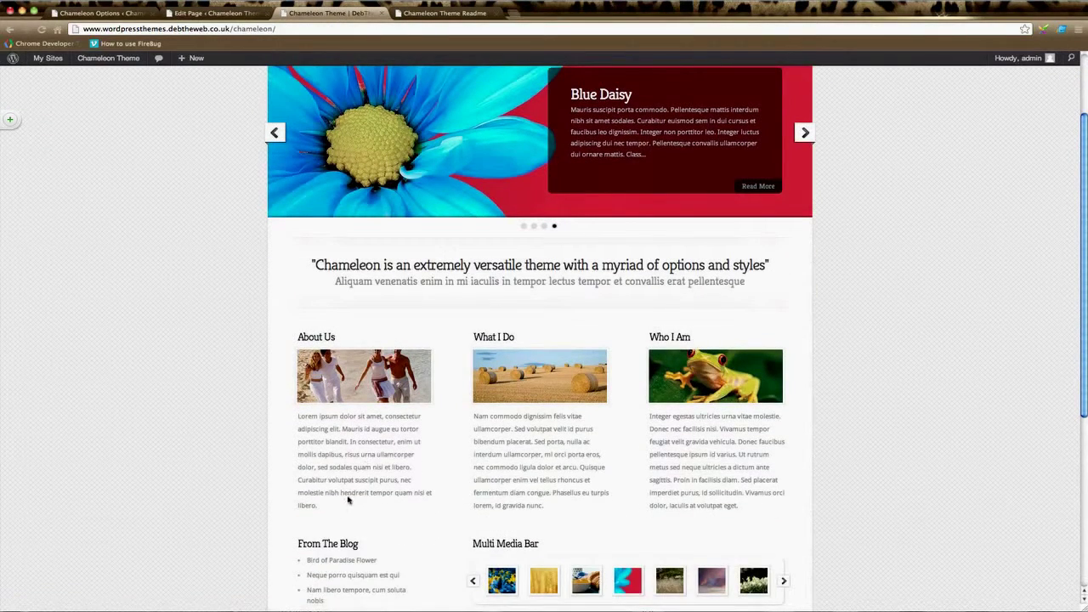
click(215, 13)
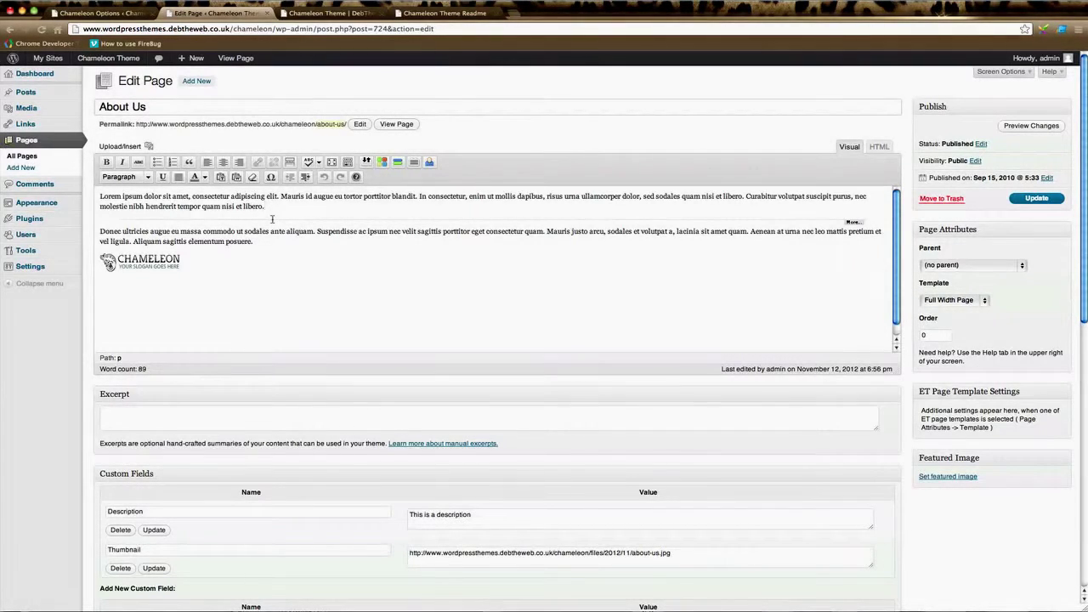
click(338, 13)
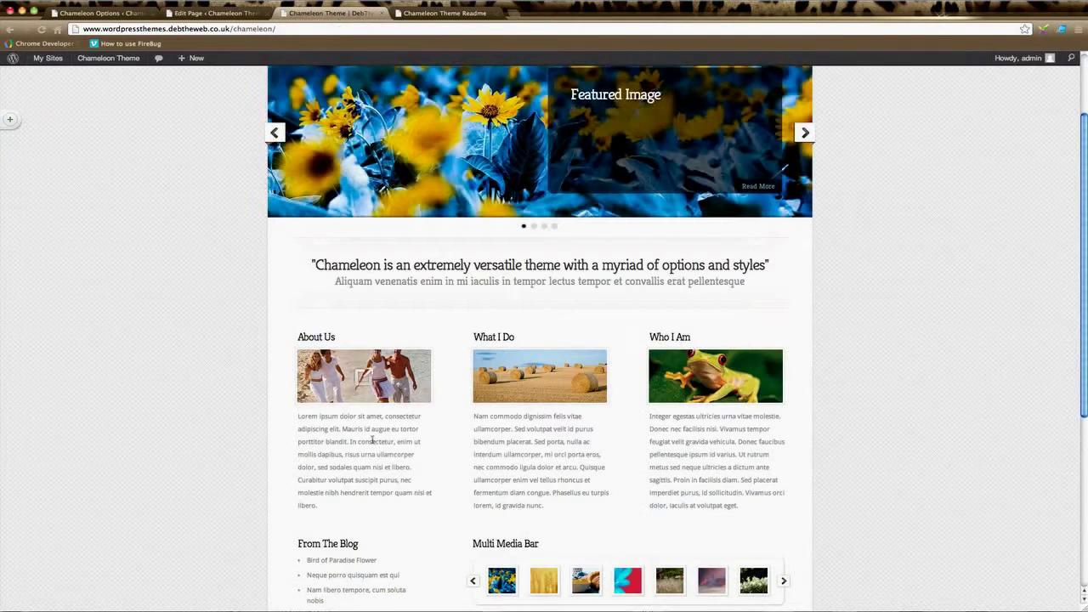
scroll(371, 440, down, 1)
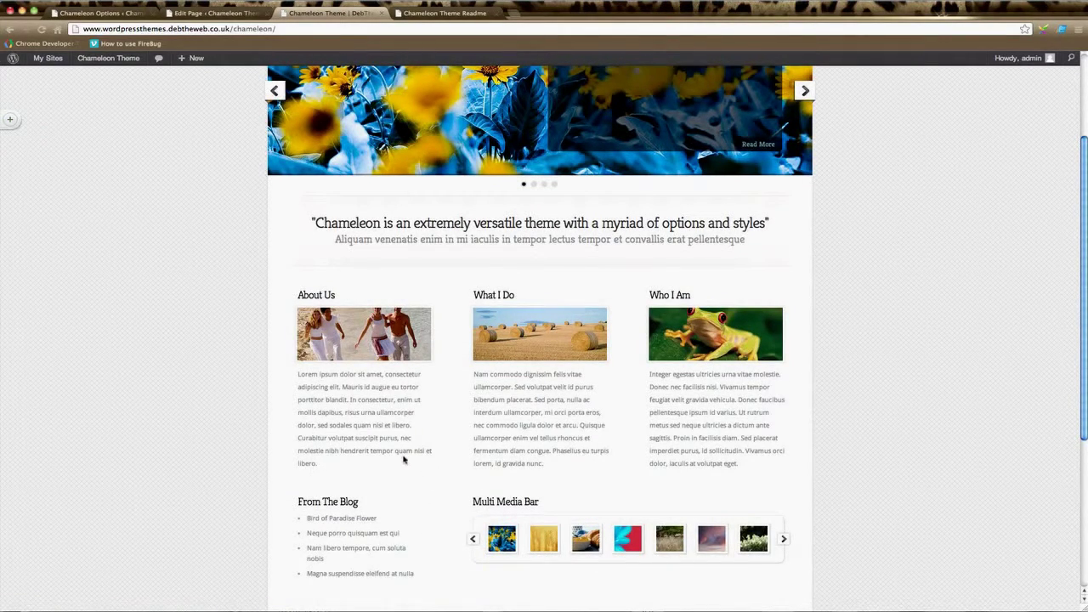
scroll(404, 459, up, 3)
- Replace the More tag after the first paragraph of the About Us page with a newly inserted one and update the page
click(212, 13)
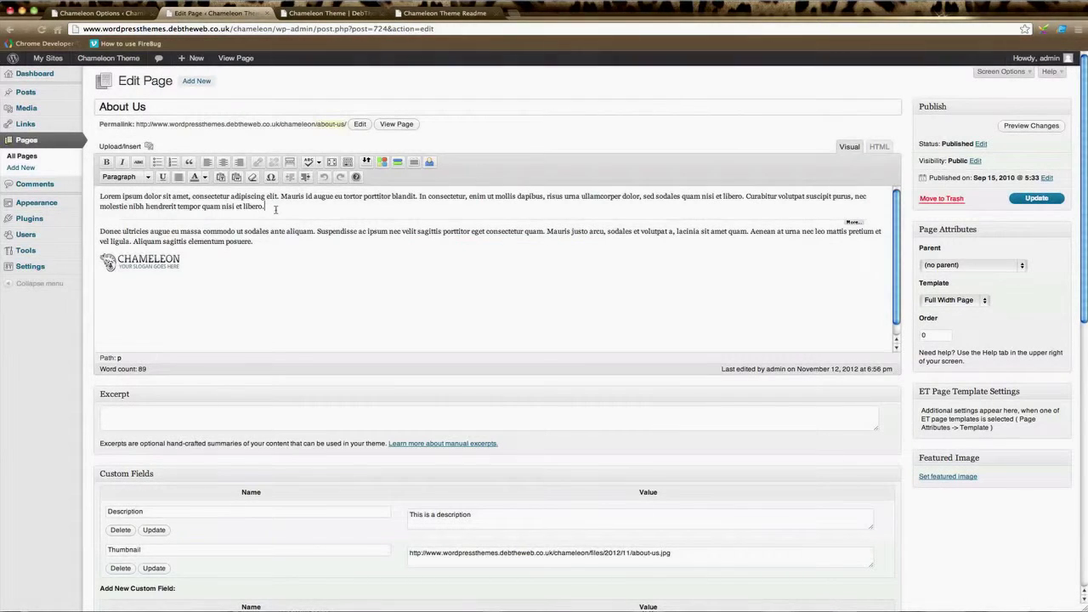
drag(277, 211, 861, 222)
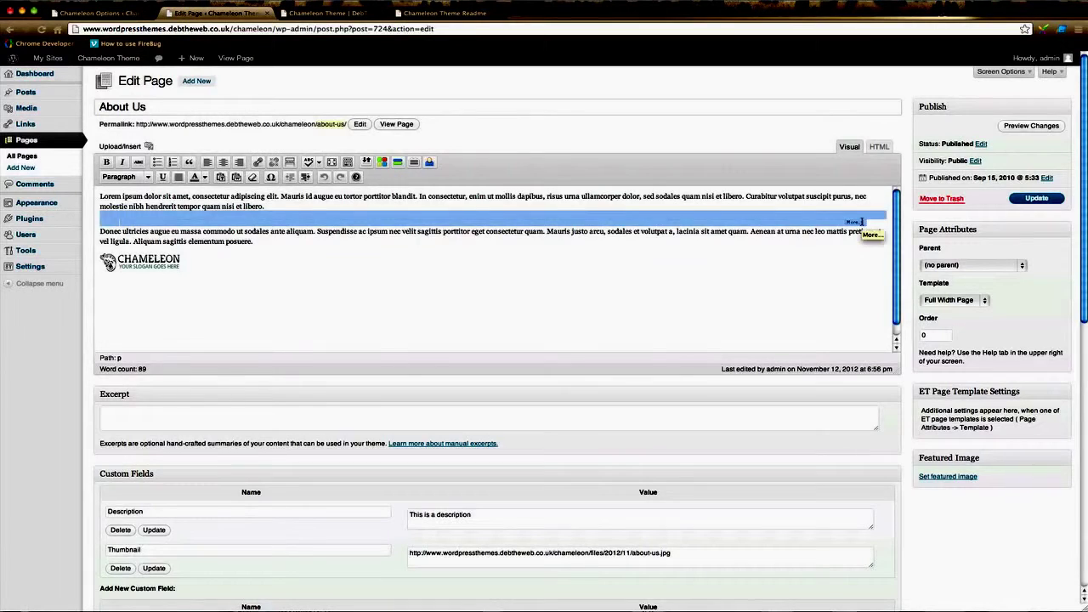
key(BackSpace)
key(Return)
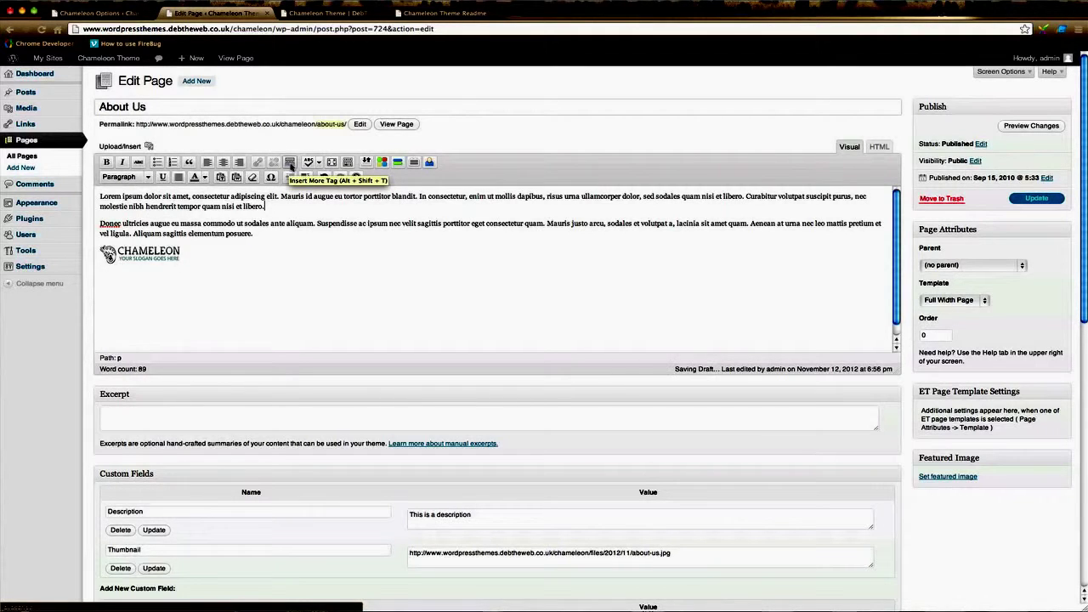
click(290, 167)
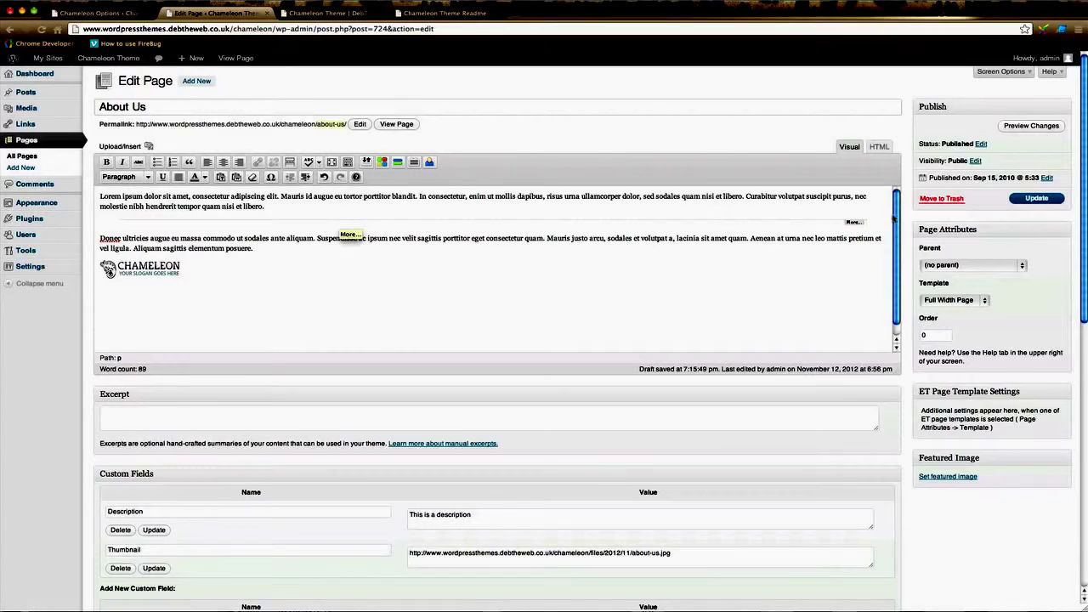
click(1026, 201)
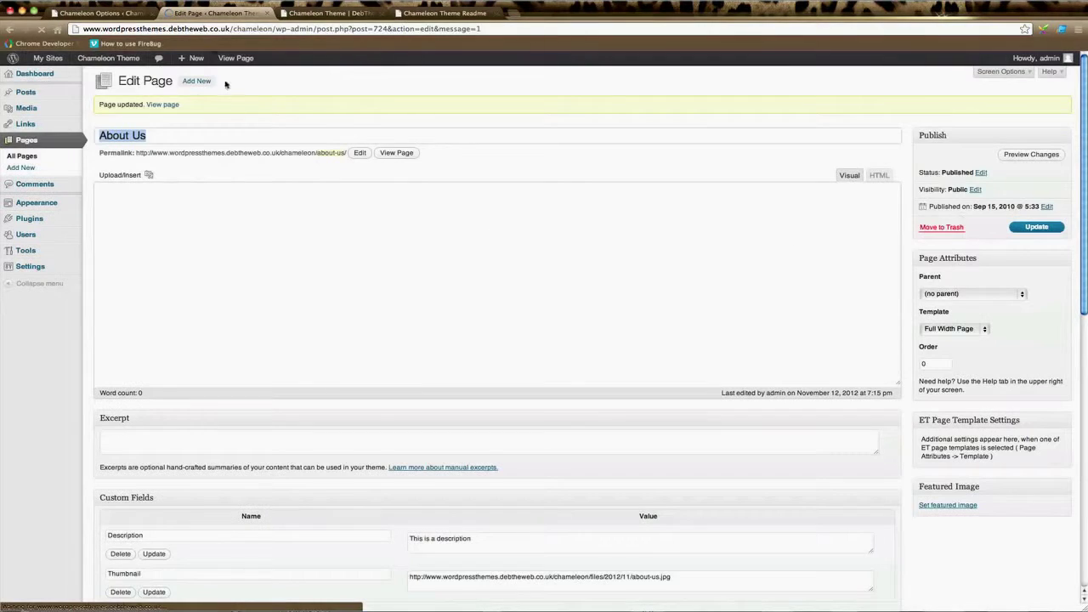
- Check the content area texts on the live homepage against the More tag's position in the About Us page
click(332, 13)
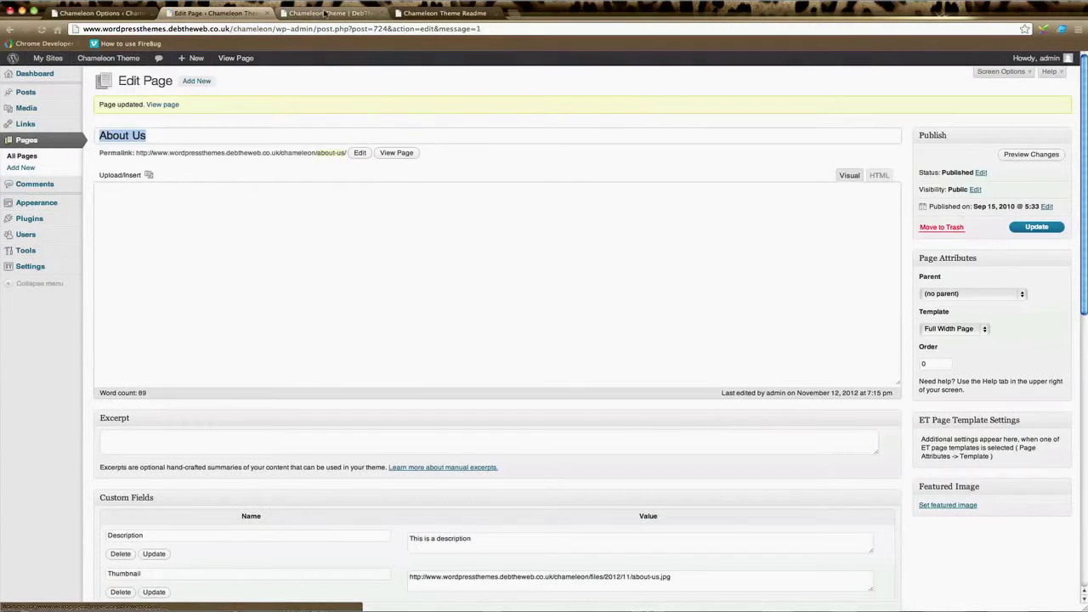
scroll(388, 511, down, 3)
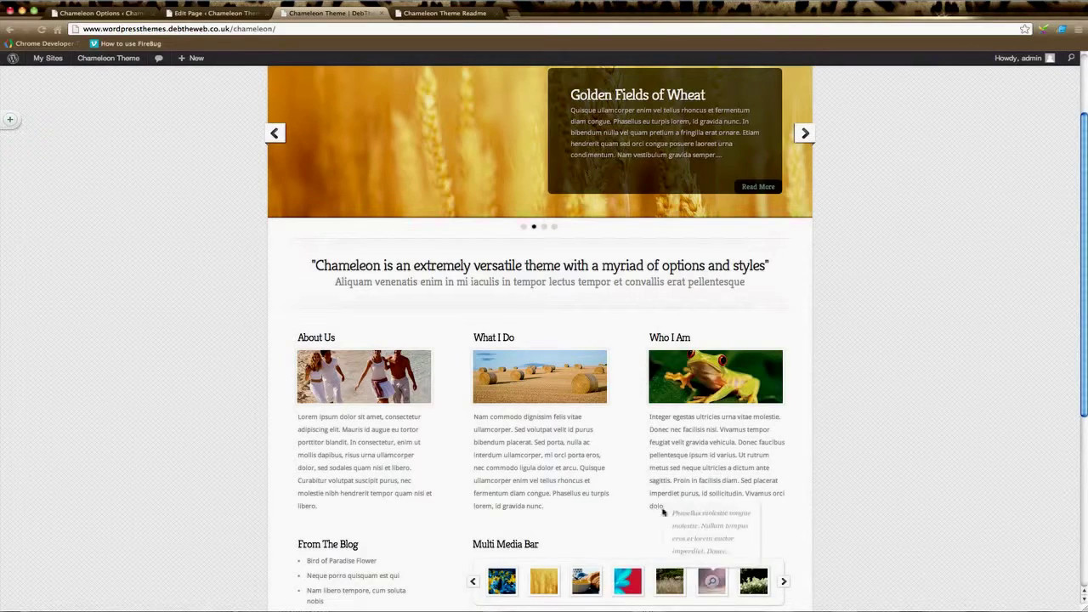
scroll(661, 510, down, 2)
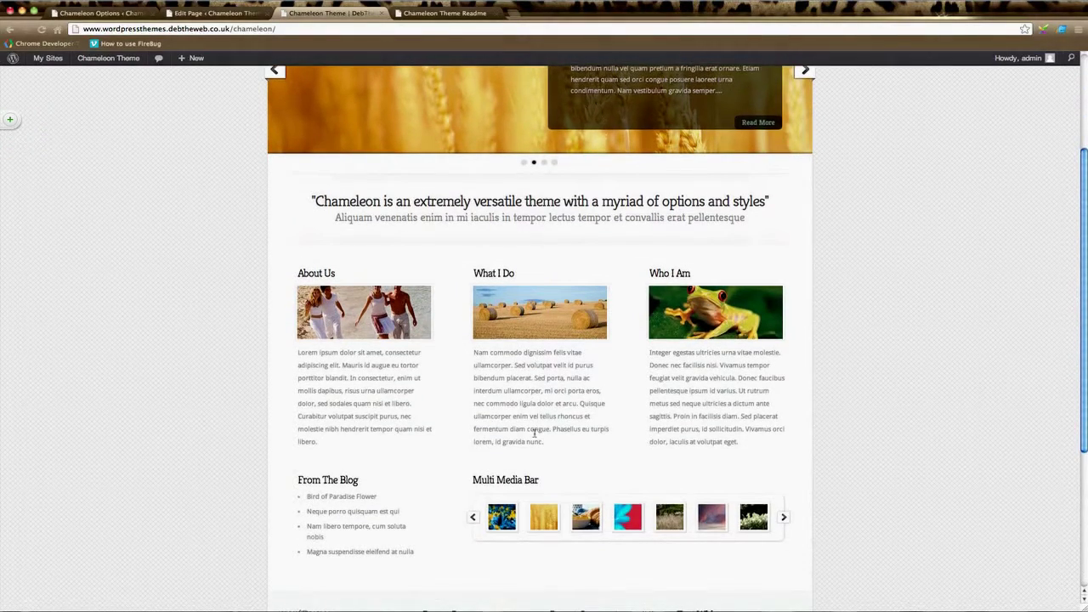
scroll(535, 432, up, 5)
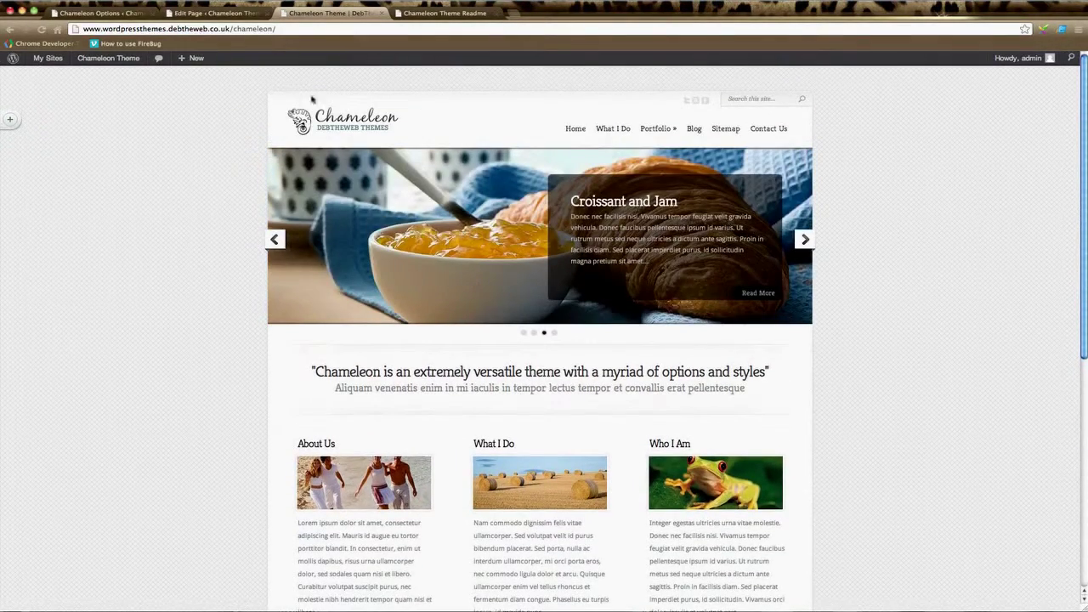
click(229, 14)
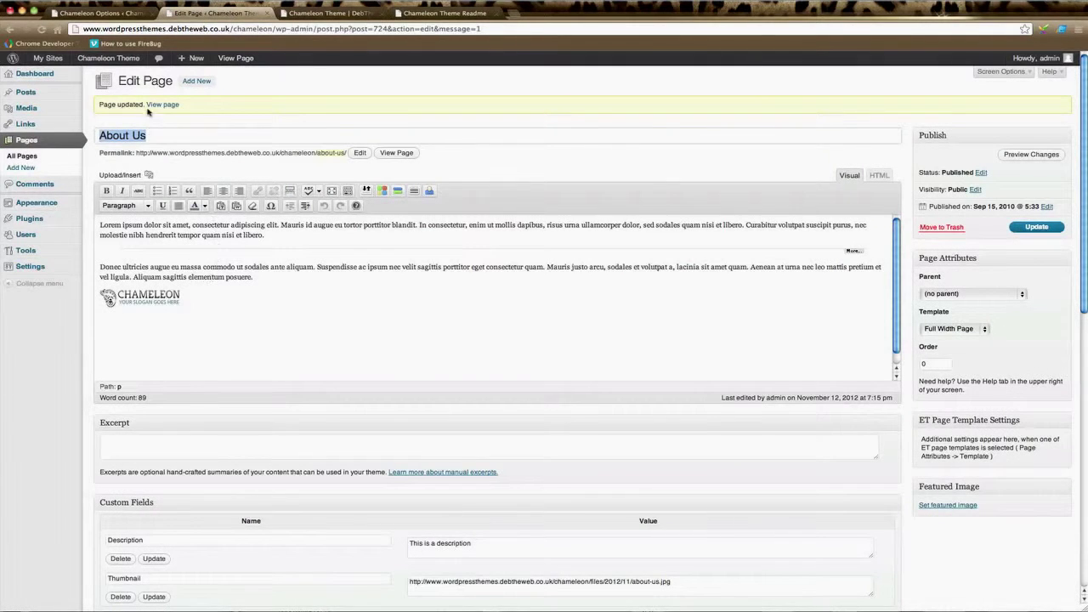
click(273, 238)
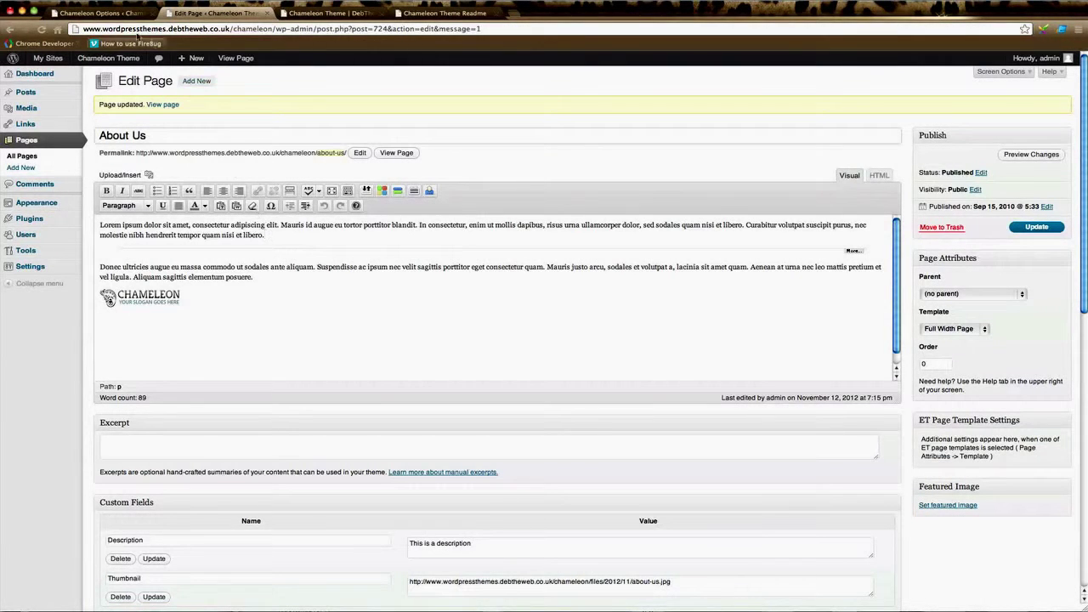
- Compare the media bar settings in the theme's Homepage options with the Multi Media Bar on the live homepage
click(100, 12)
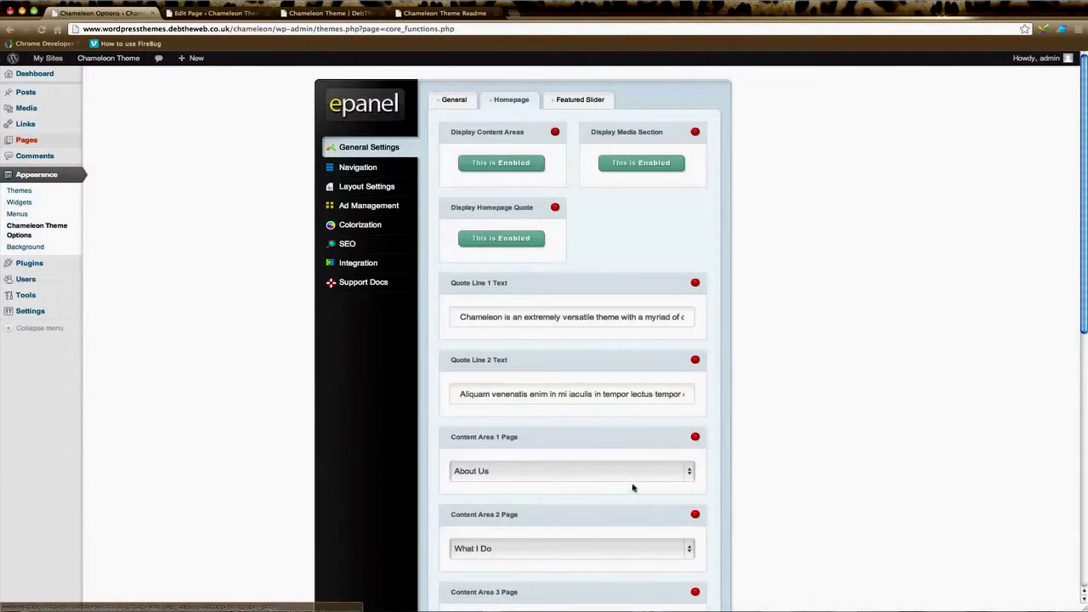
scroll(821, 530, down, 5)
scroll(821, 529, down, 2)
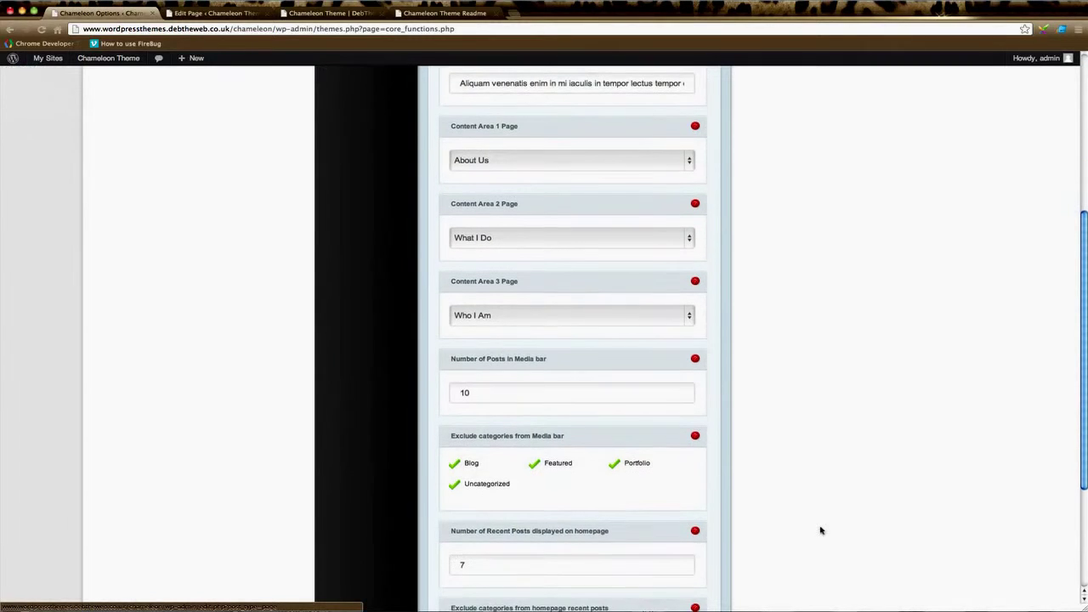
scroll(529, 364, down, 2)
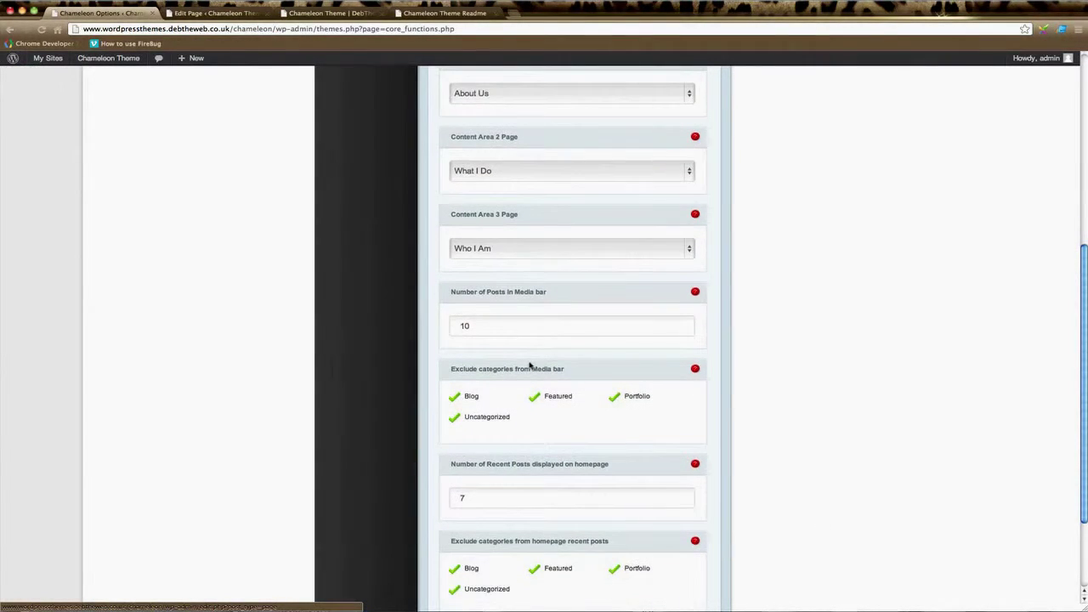
scroll(529, 364, down, 2)
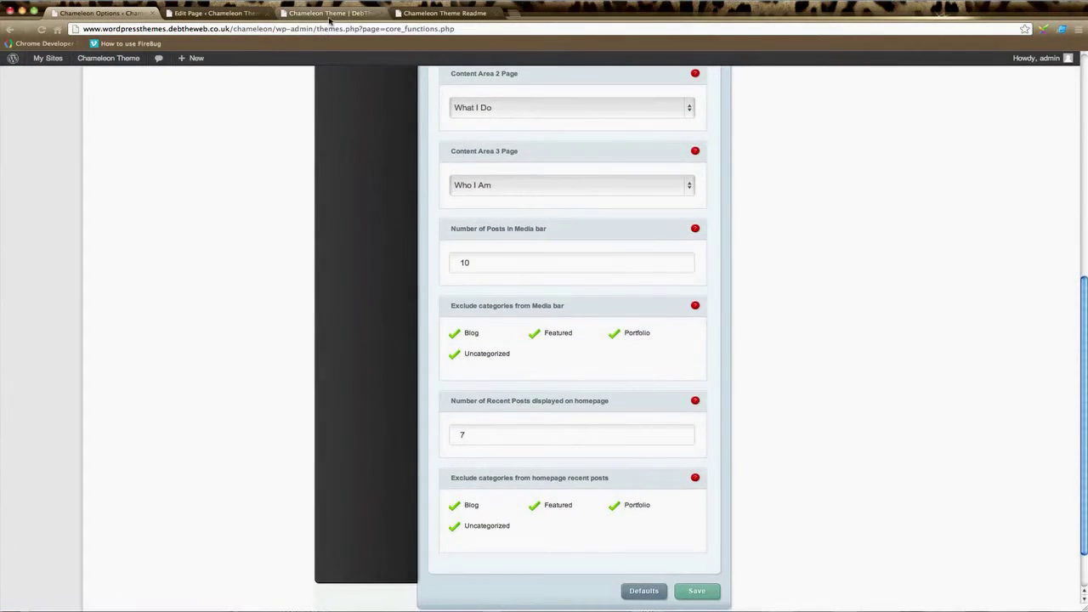
click(329, 13)
scroll(536, 488, down, 3)
scroll(535, 487, down, 3)
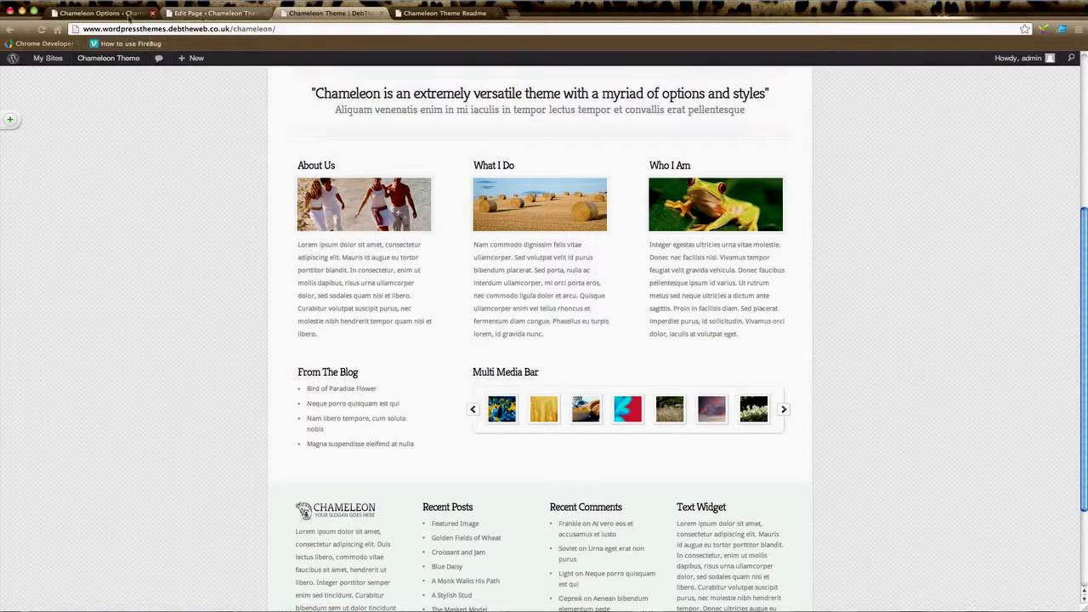
- Review the Display Media Section and Number of Posts in Media bar options, and browse the live Multi Media Bar forward and back
click(102, 13)
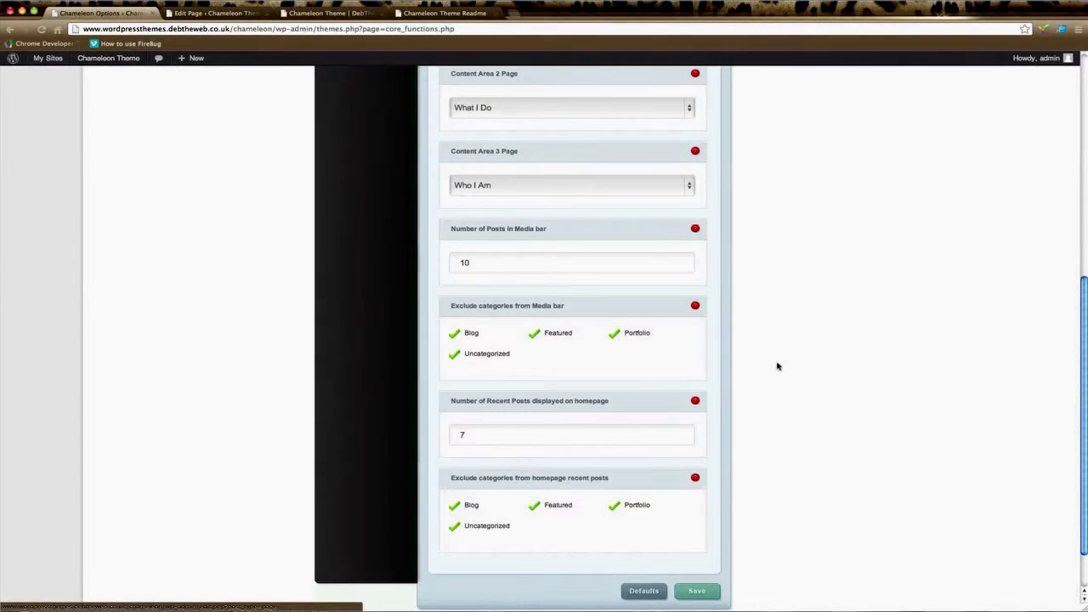
scroll(777, 367, up, 10)
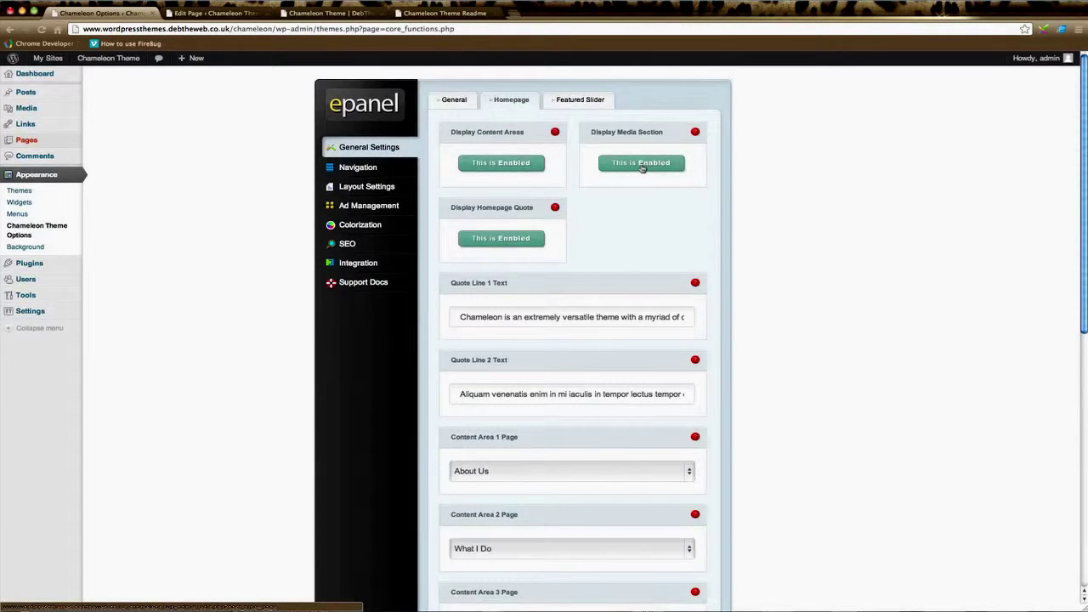
scroll(779, 366, down, 5)
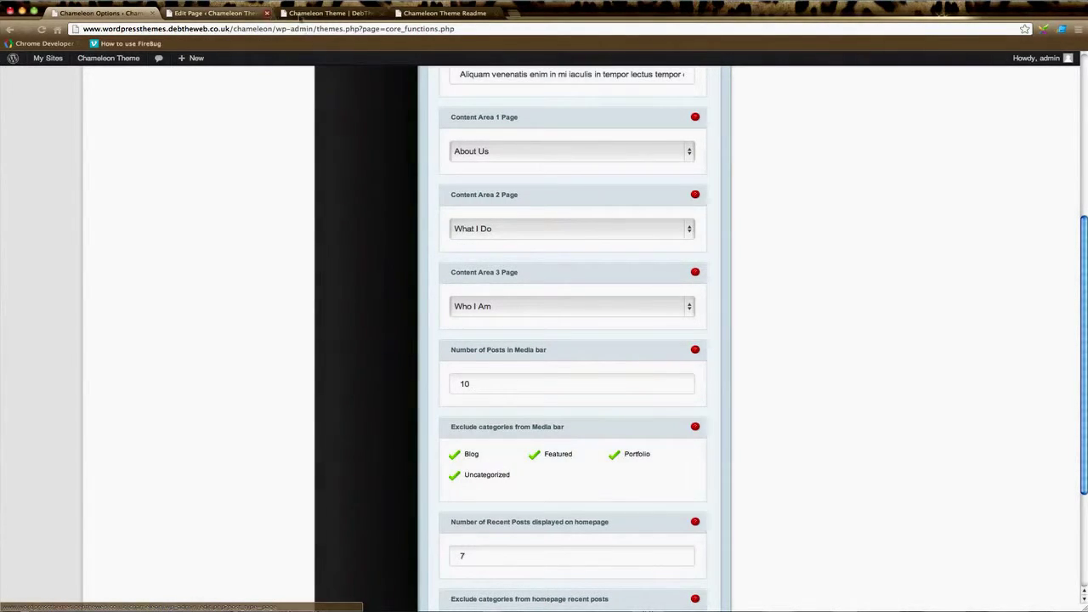
click(332, 12)
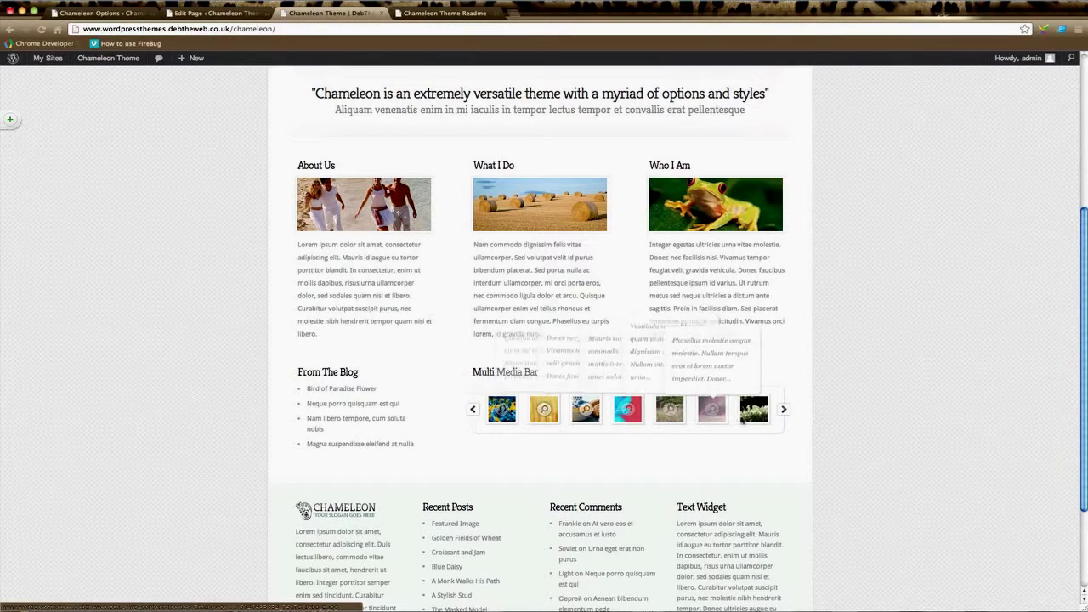
click(784, 410)
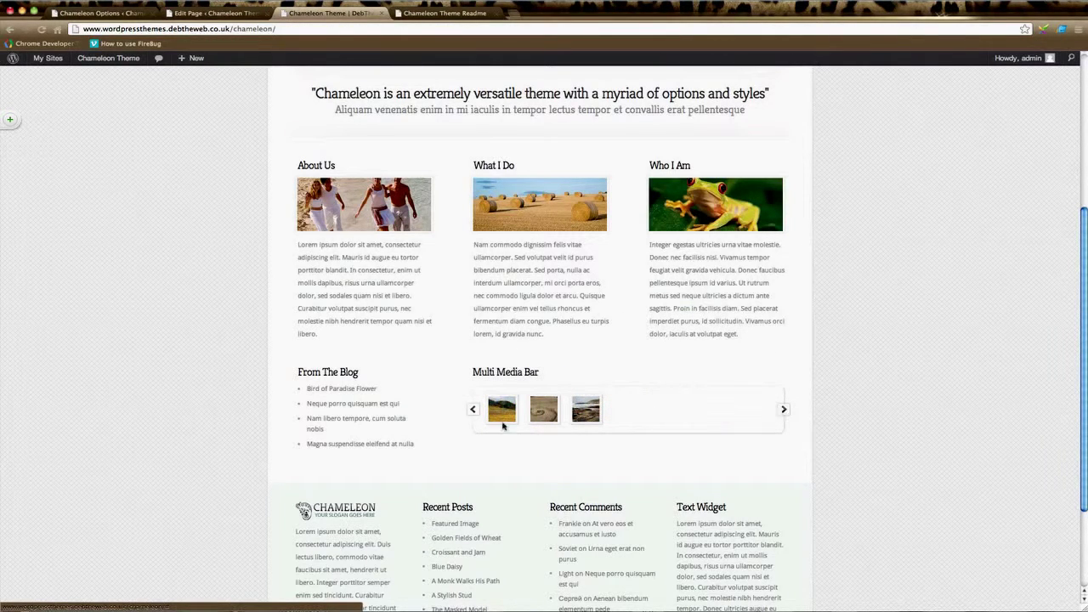
click(476, 412)
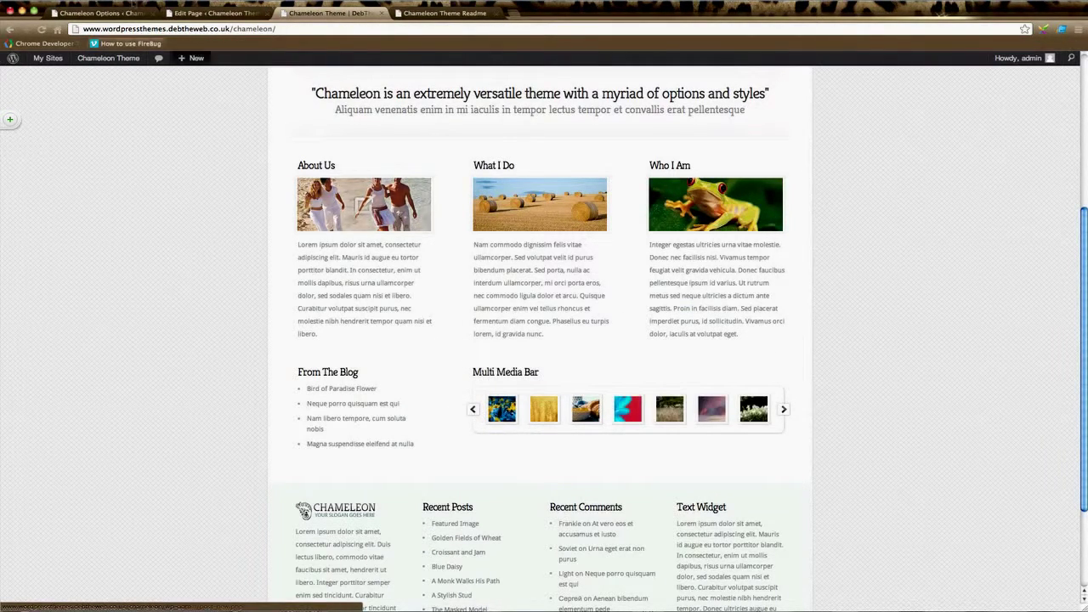
- Exclude the Uncategorized category from the Media bar in the theme's Homepage options and save the settings
click(102, 13)
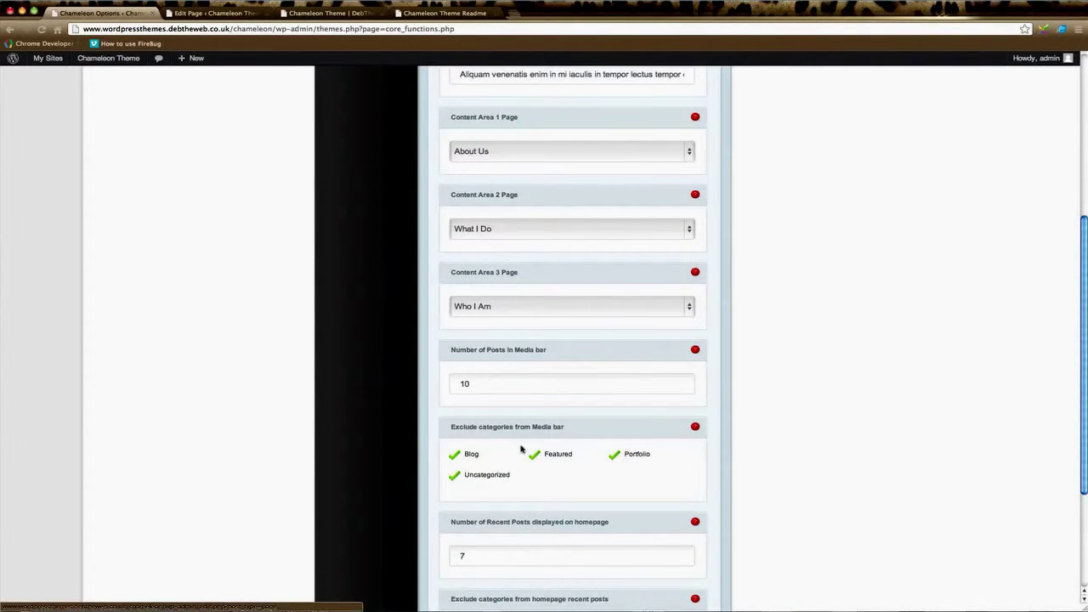
scroll(510, 468, down, 1)
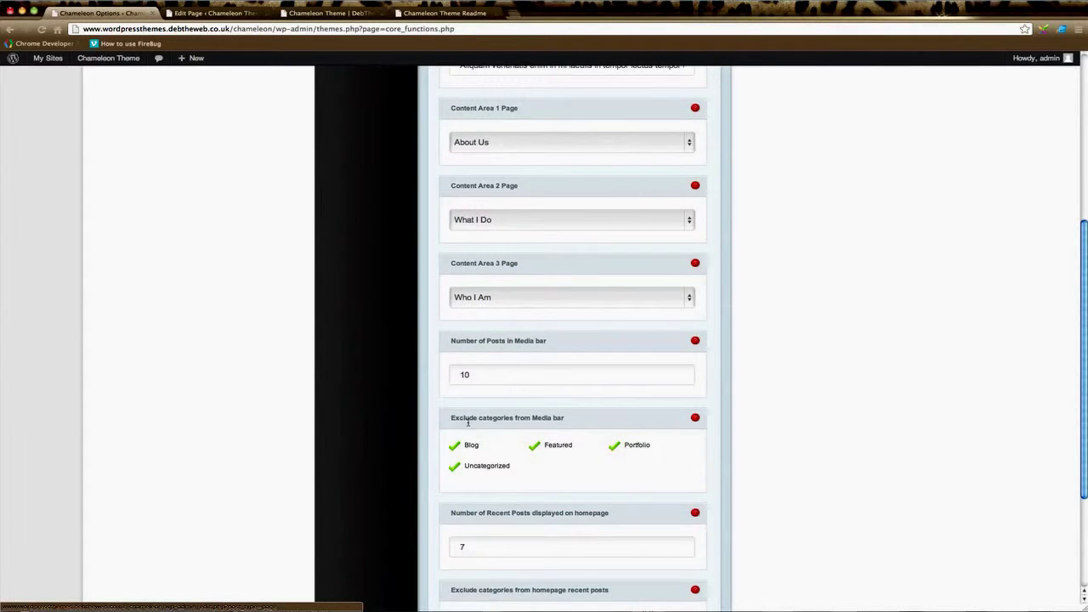
click(455, 470)
scroll(777, 484, down, 5)
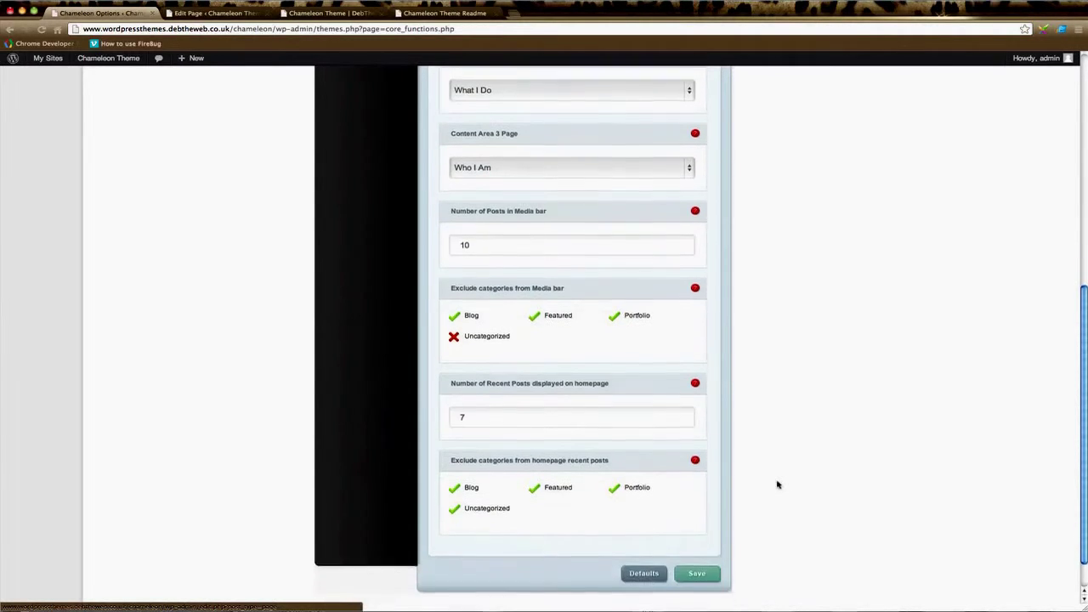
click(698, 540)
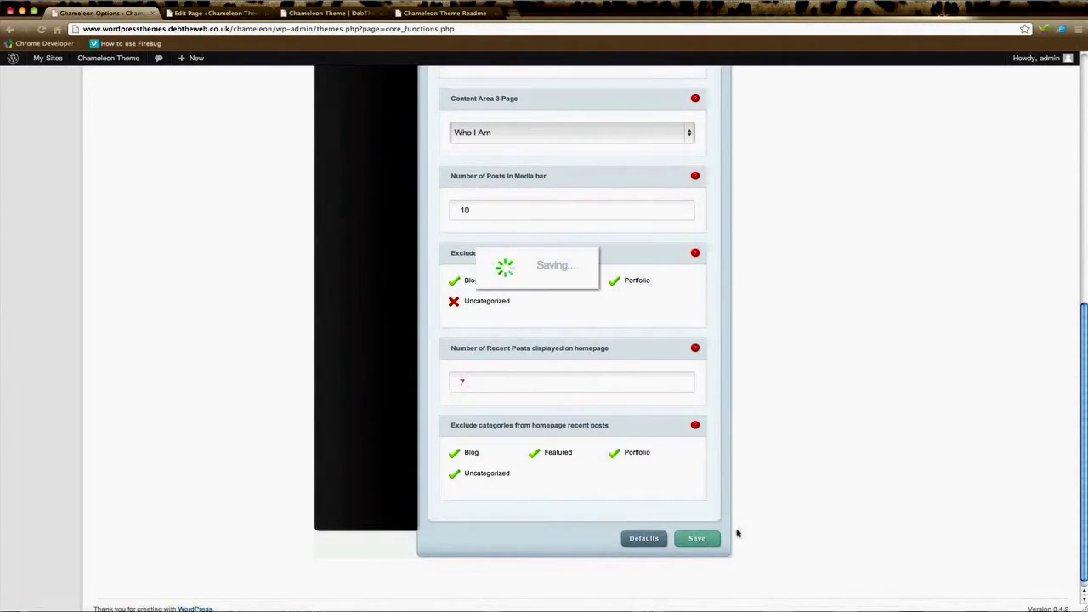
- Open the Posts list in the page-editing browser tab and open the Featured Image post for editing
click(192, 16)
click(34, 96)
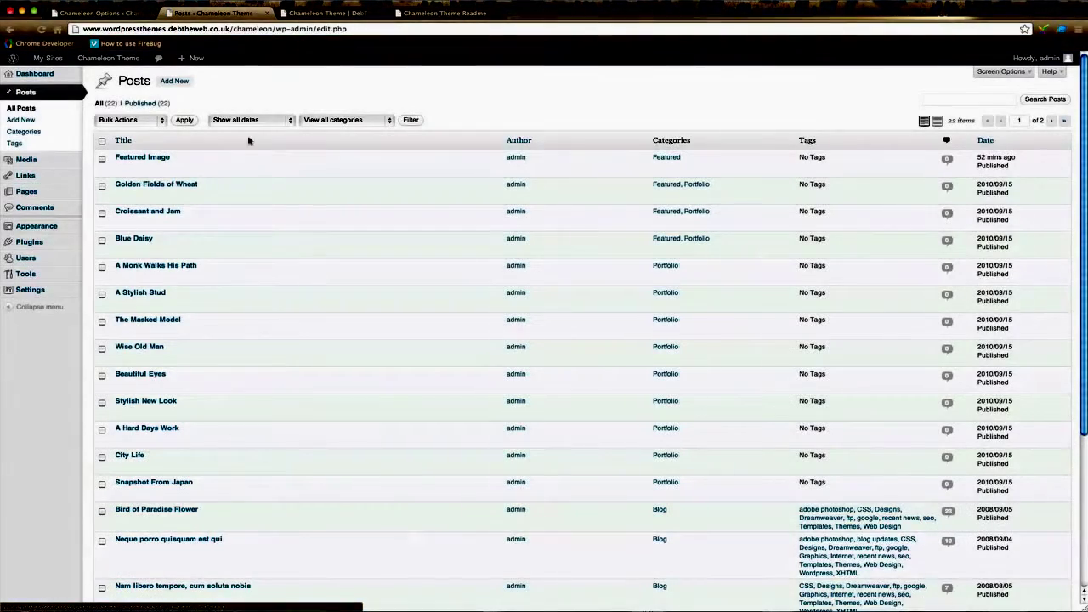
click(121, 170)
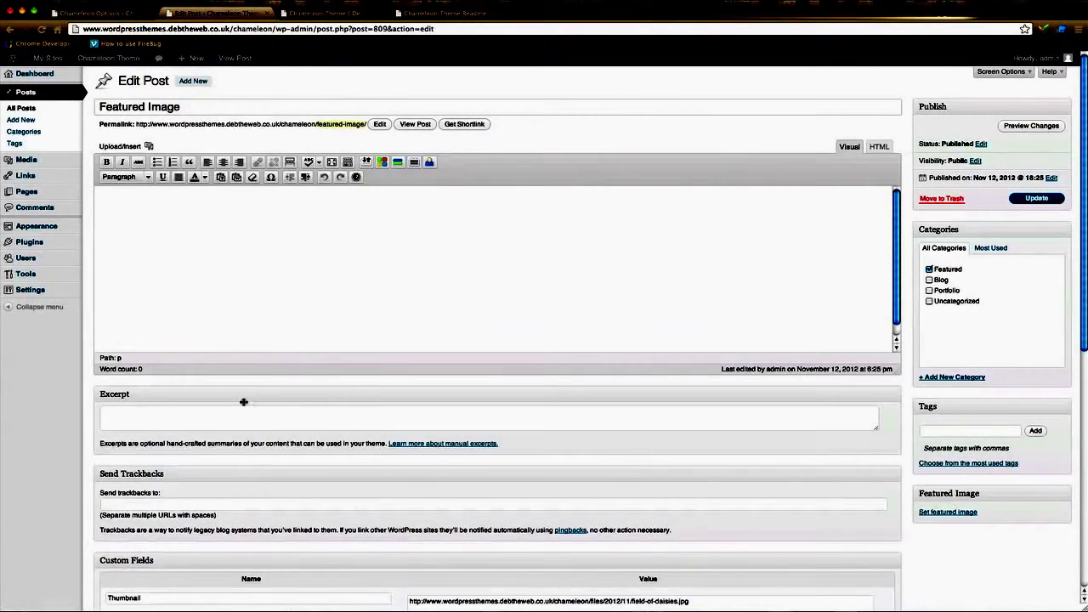
- Enter et_videolink as the name of a new custom field in the Featured Image post and activate its empty value field
scroll(232, 434, down, 5)
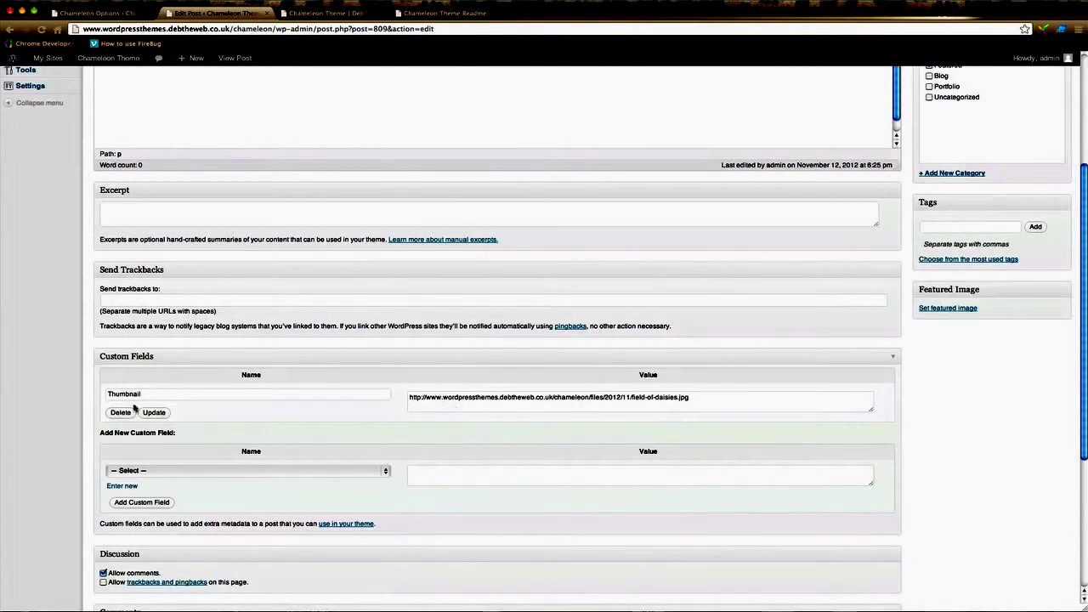
click(158, 471)
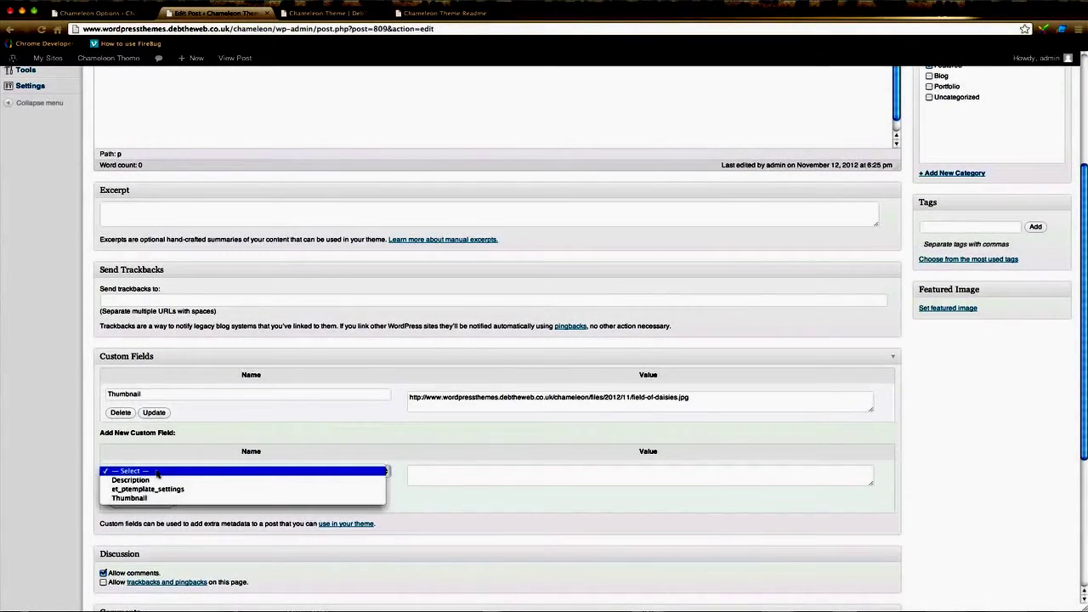
click(165, 461)
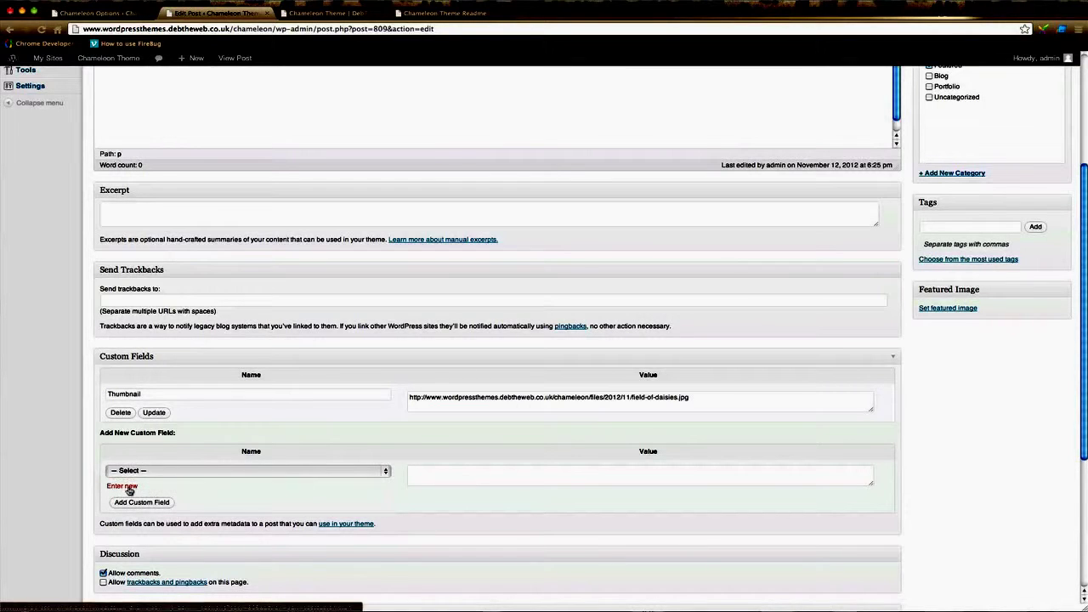
click(161, 472)
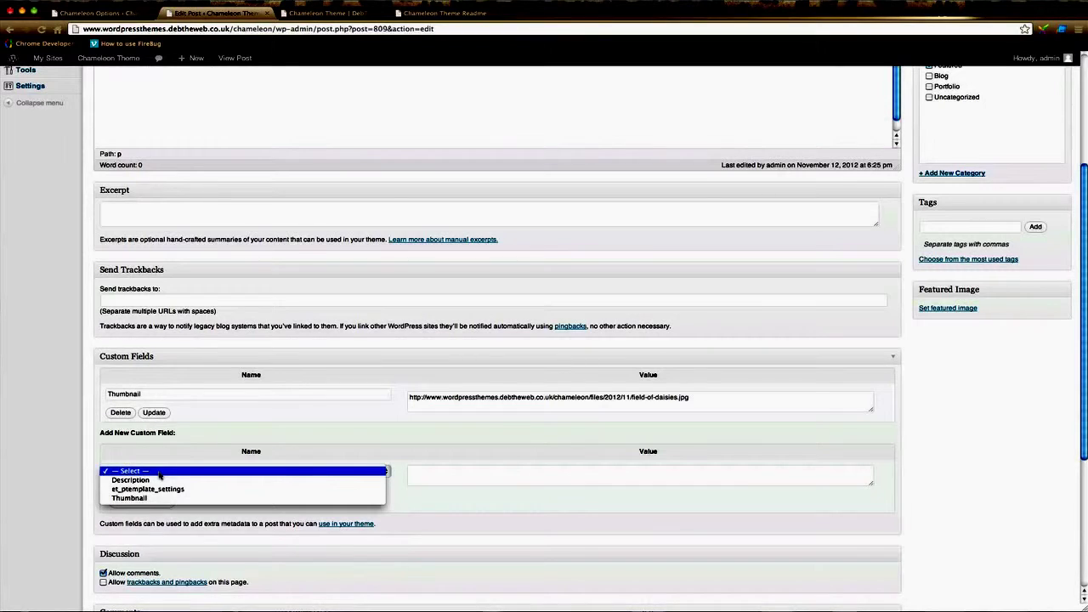
click(165, 467)
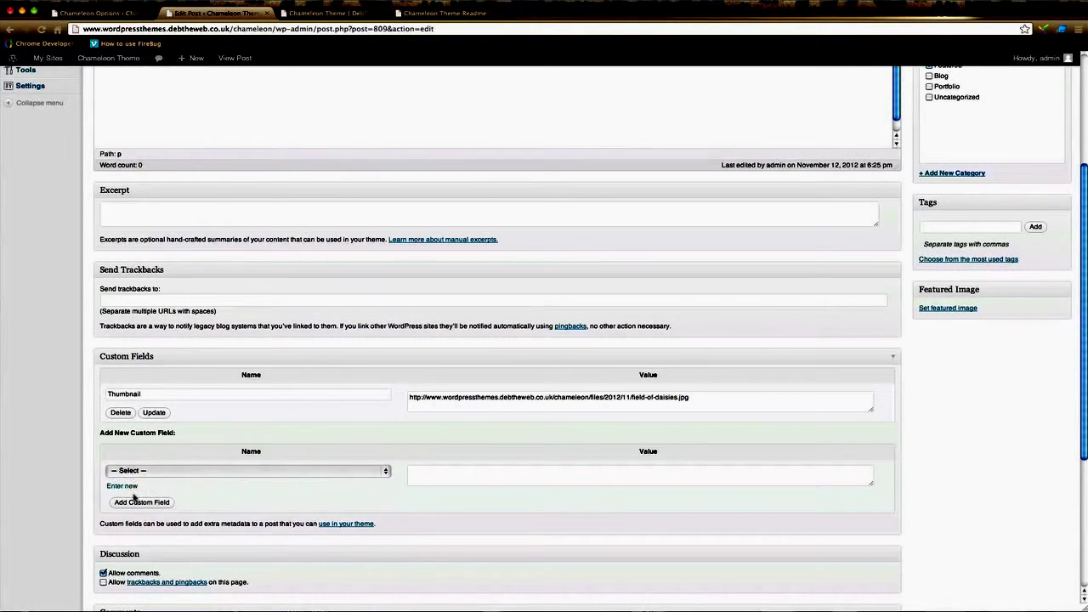
click(128, 489)
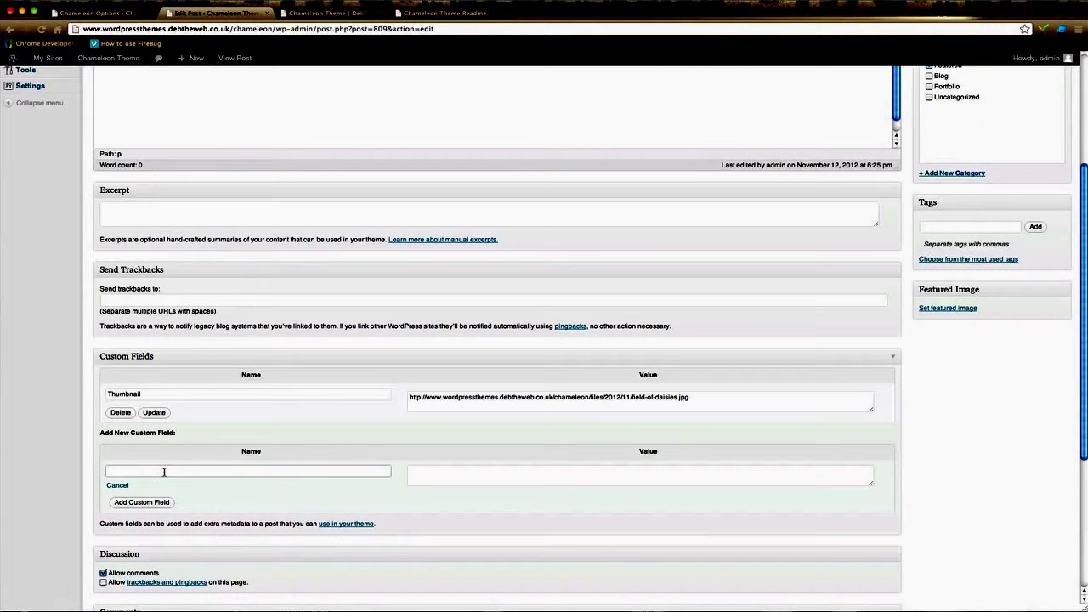
text(et_videolink)
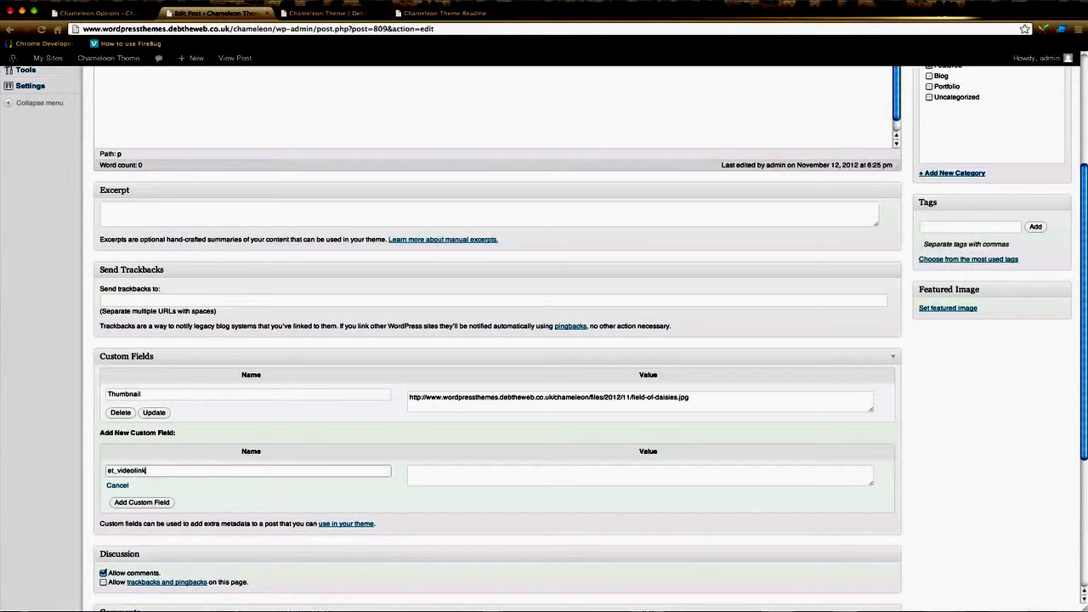
click(143, 503)
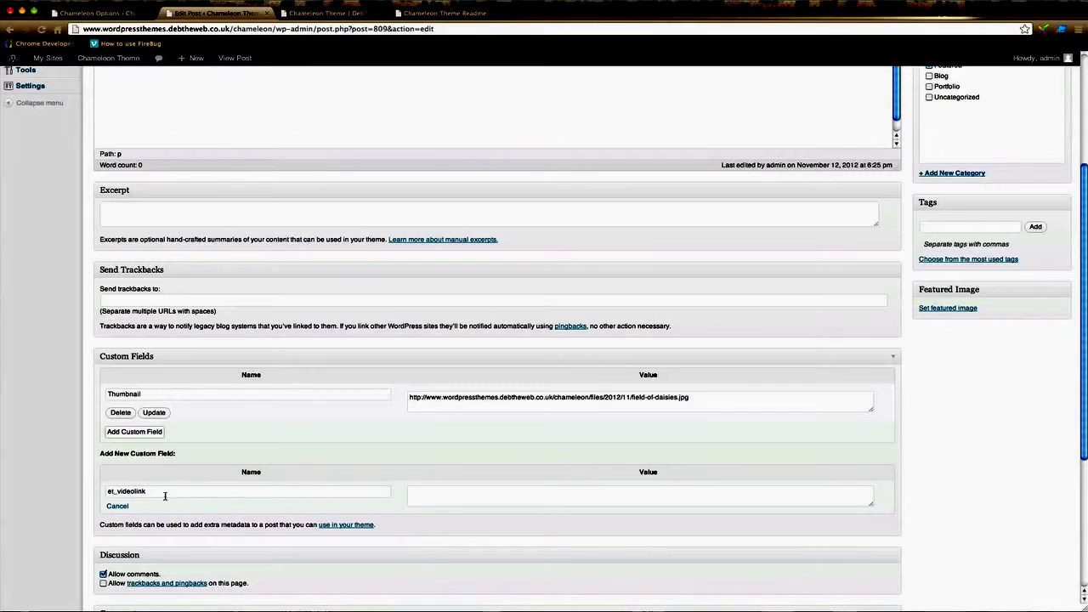
click(421, 495)
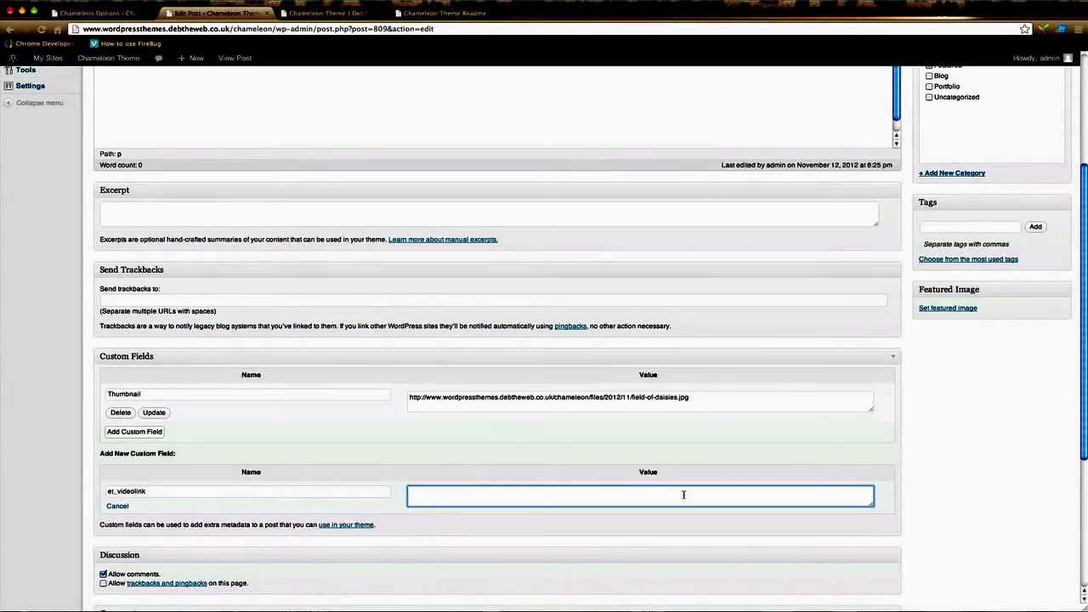
- View the enlarged Golden Fields of Wheat image from the live homepage's Multi Media Bar and close it again
scroll(684, 494, up, 3)
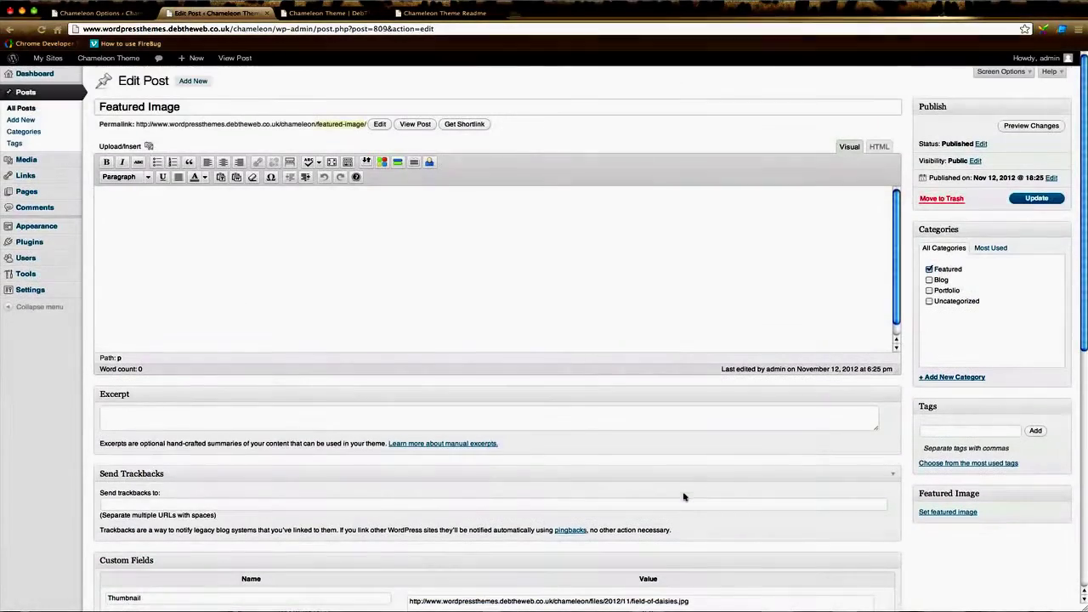
click(325, 14)
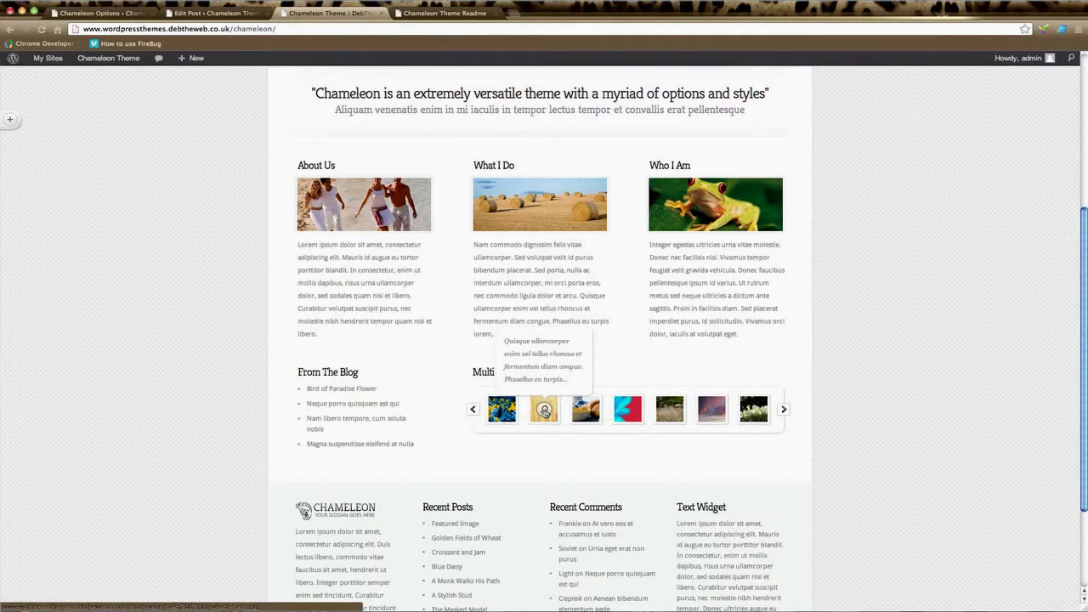
click(544, 409)
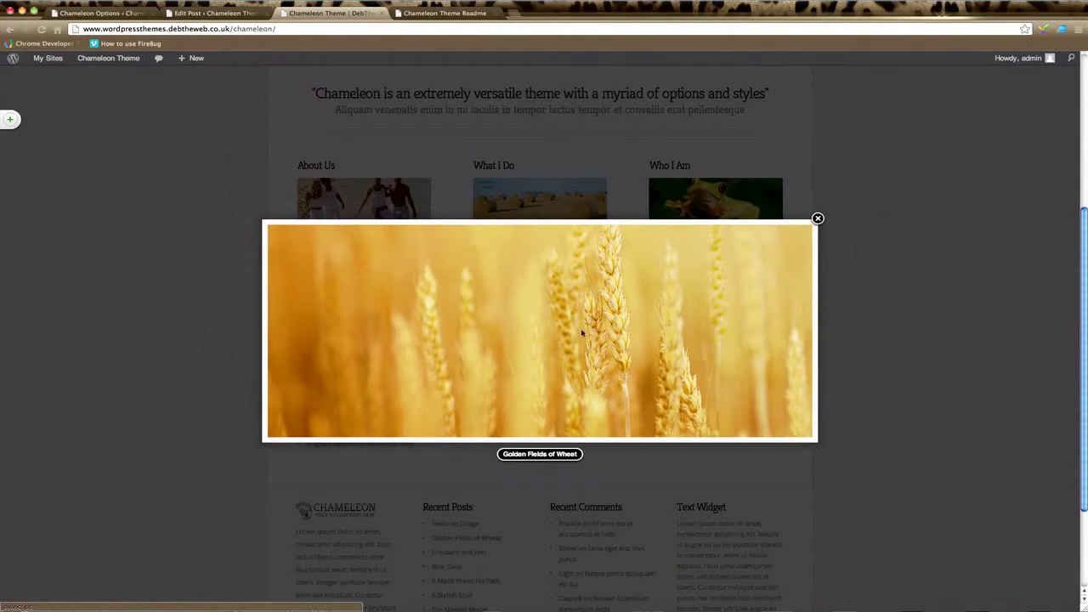
click(818, 219)
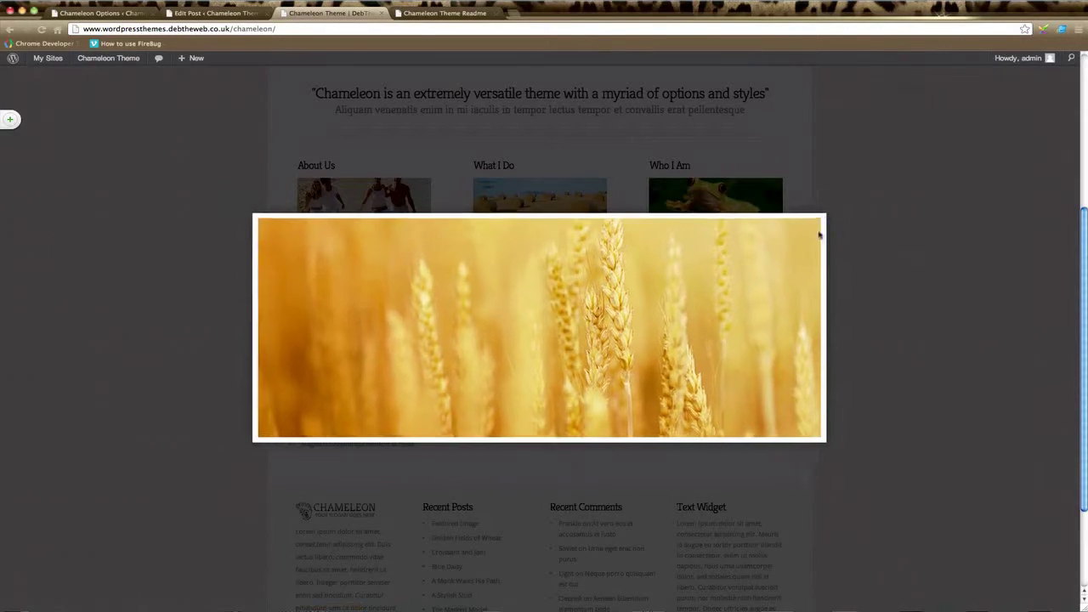
- Check the From The Blog list on the live homepage and open the ET From The Blog widget's settings in the Homepage widget area
scroll(221, 384, down, 1)
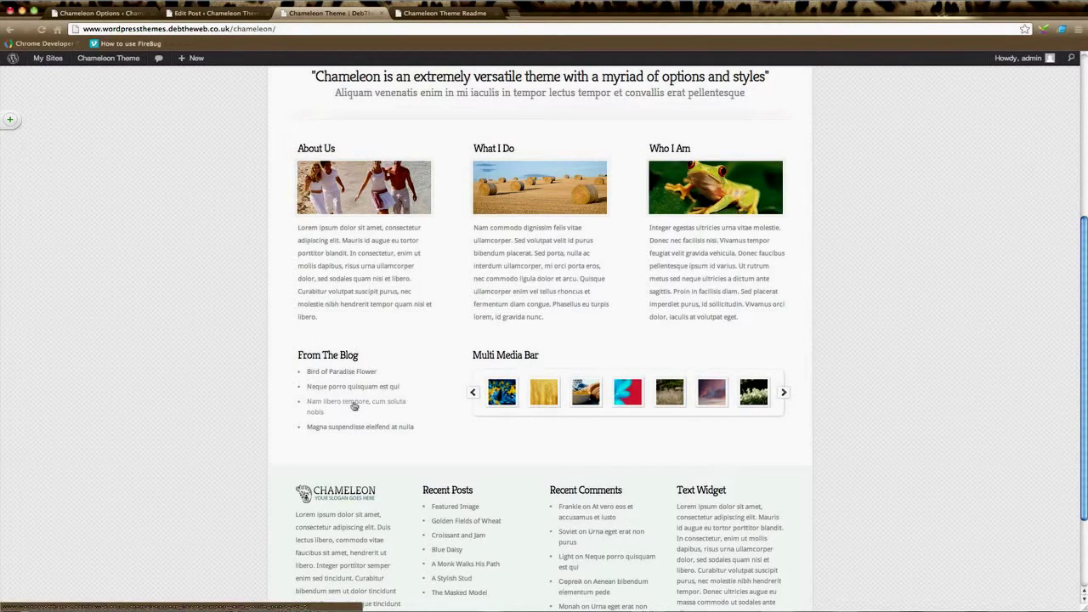
click(101, 15)
scroll(124, 195, up, 6)
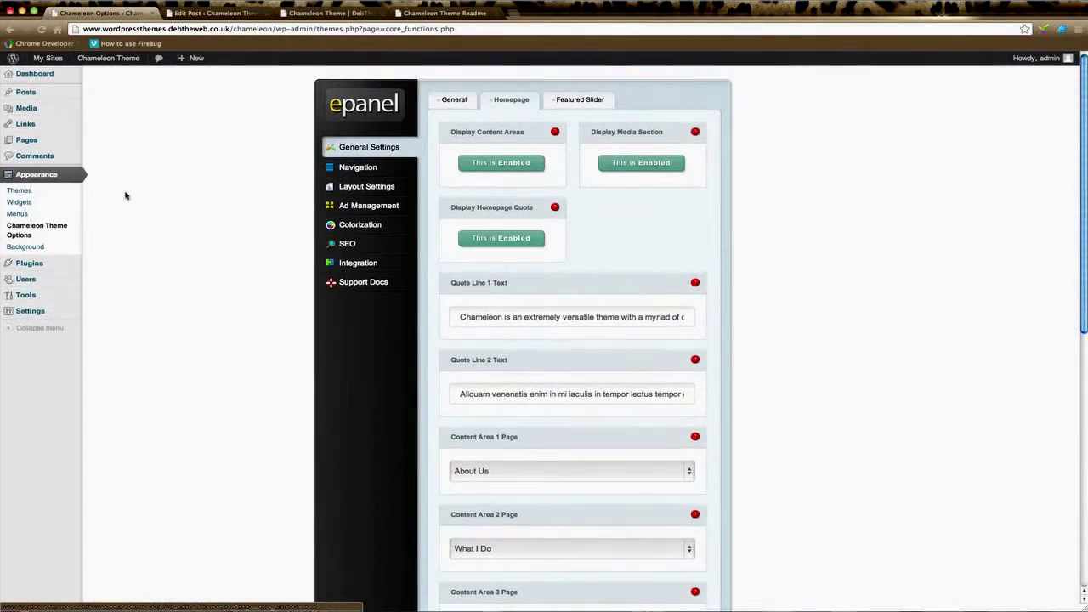
click(20, 202)
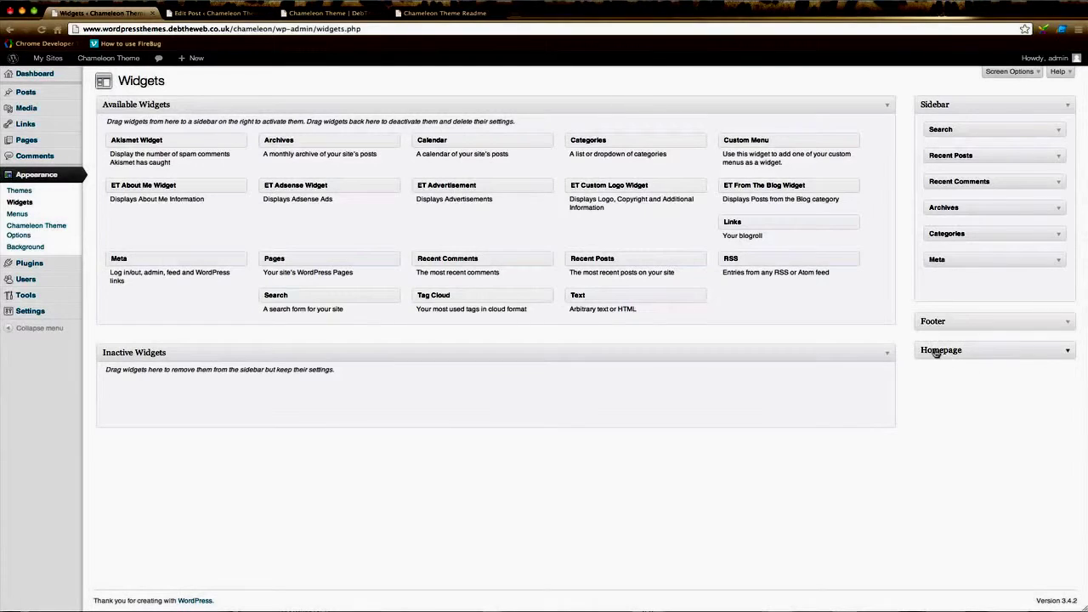
click(1069, 353)
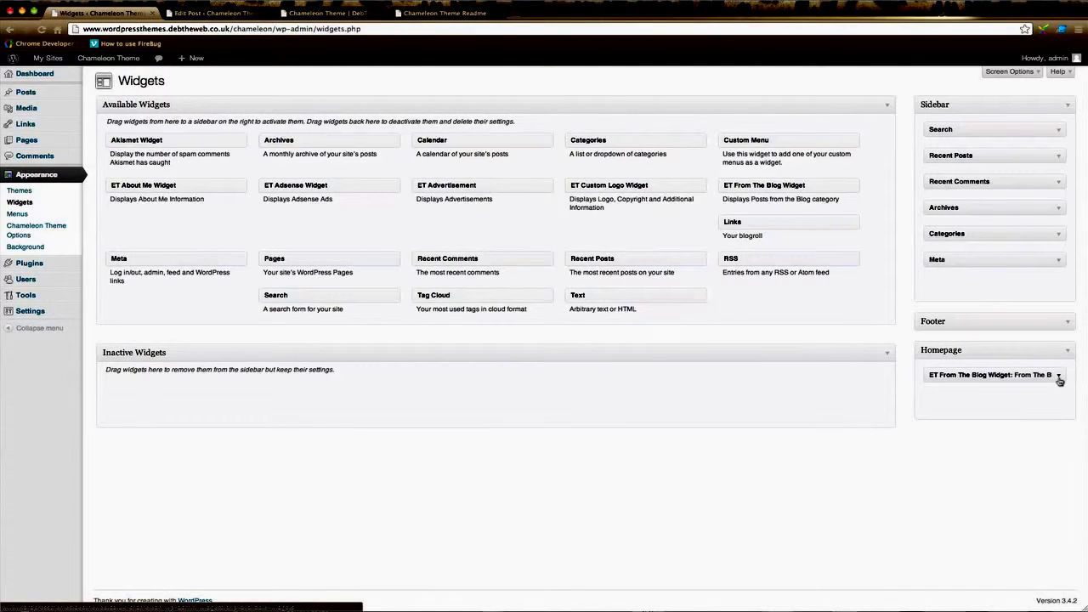
click(1059, 376)
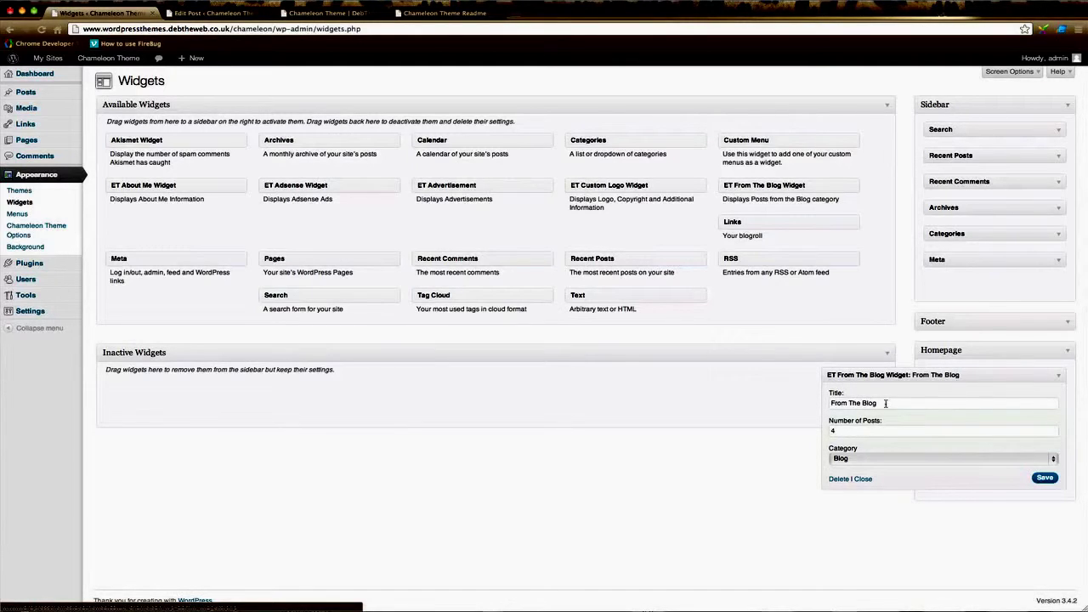
- Review the ET From The Blog widget's title and number of posts, choose Blog as the category and save the widget
drag(892, 403, 819, 401)
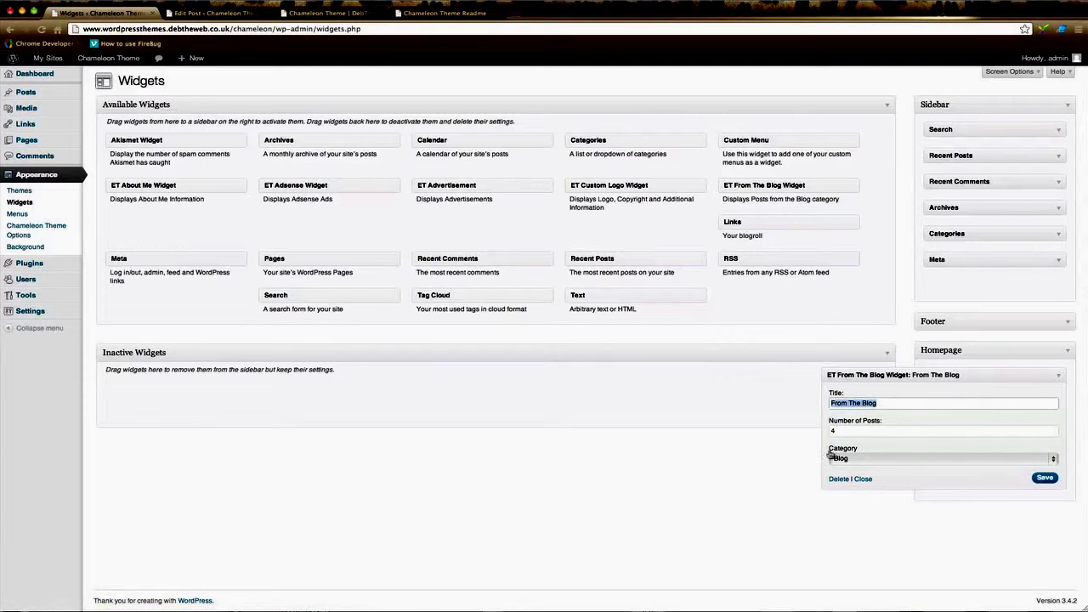
click(848, 431)
drag(849, 431, 818, 428)
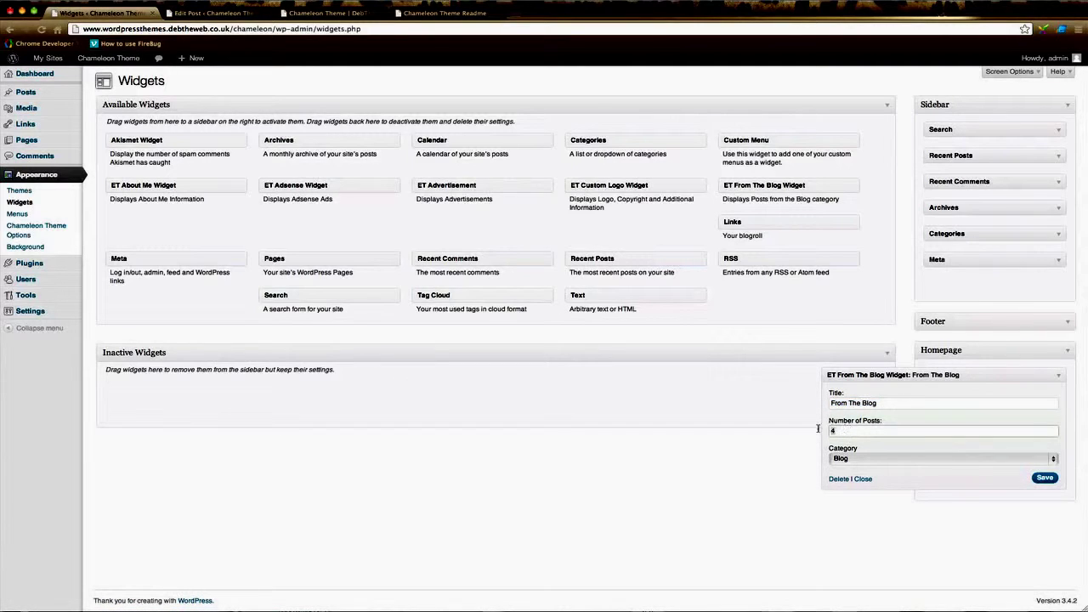
click(881, 461)
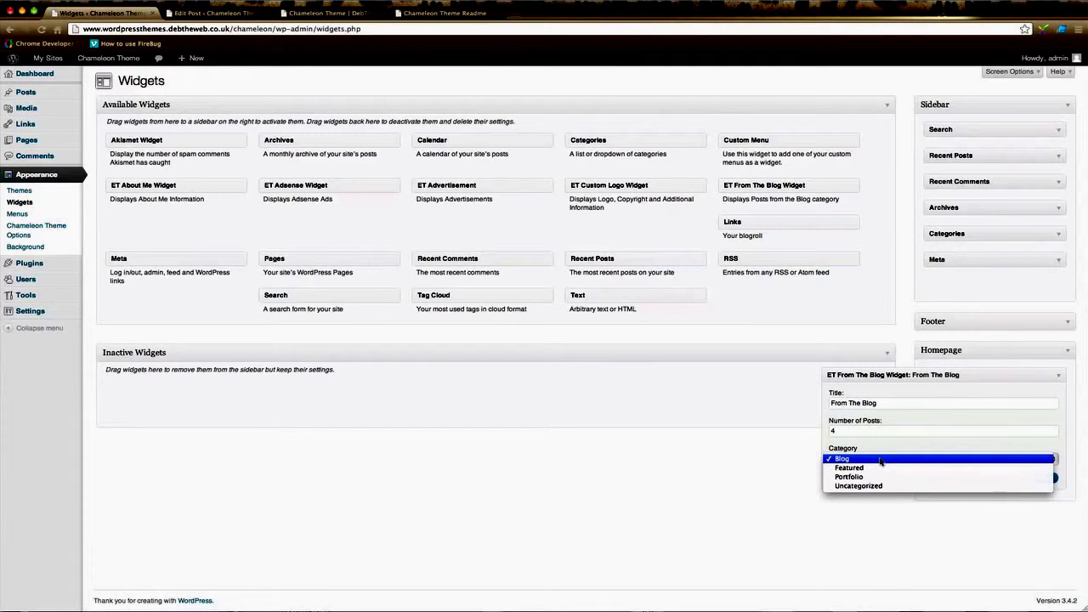
click(880, 459)
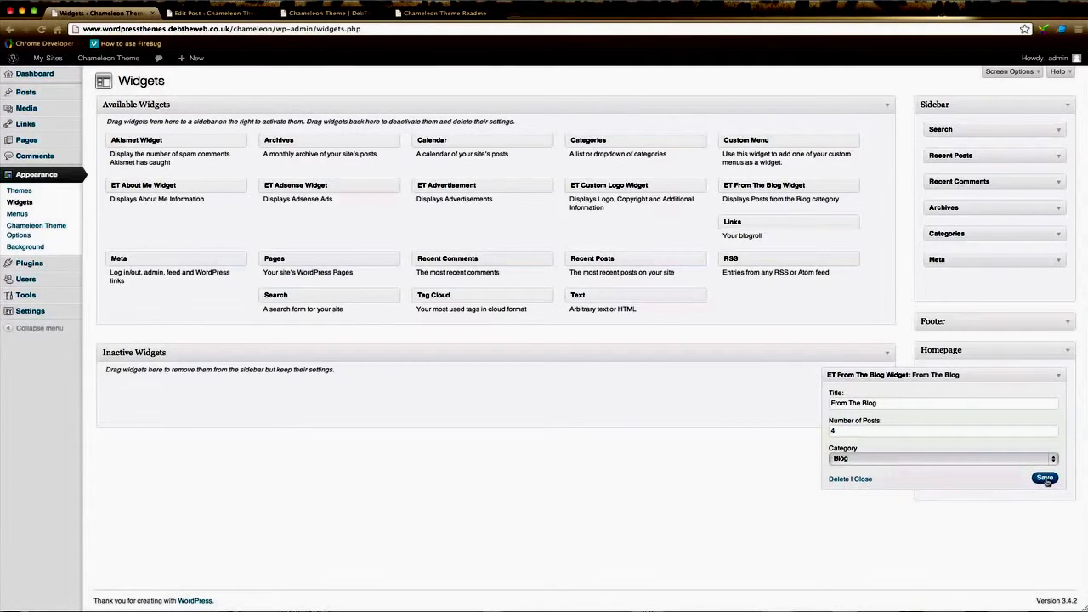
click(1045, 479)
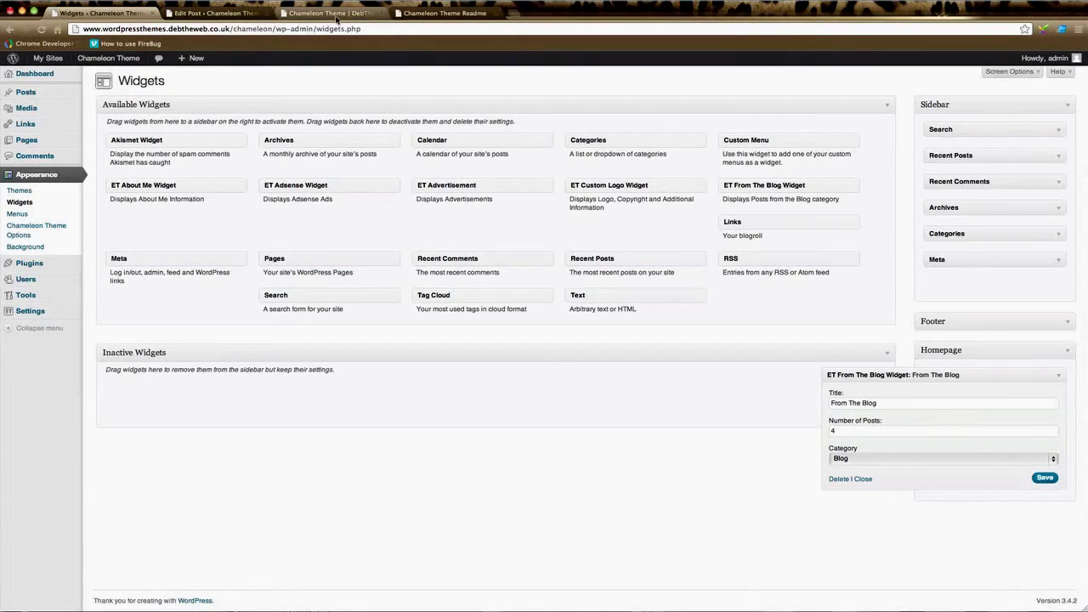
- Check the From The Blog list on the live homepage and close the ET From The Blog widget's settings
click(330, 14)
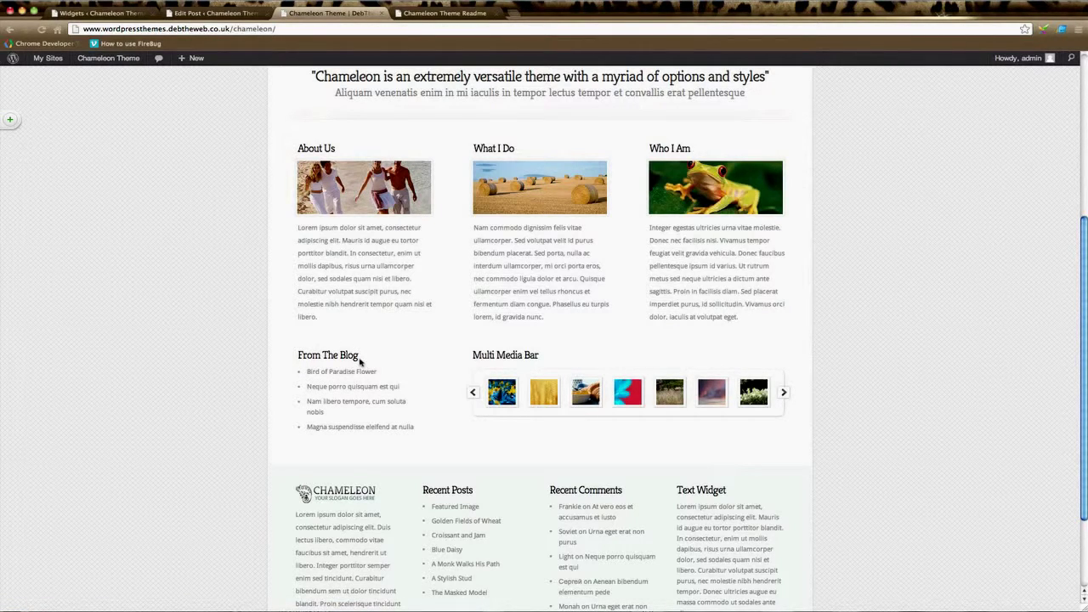
click(201, 14)
click(107, 13)
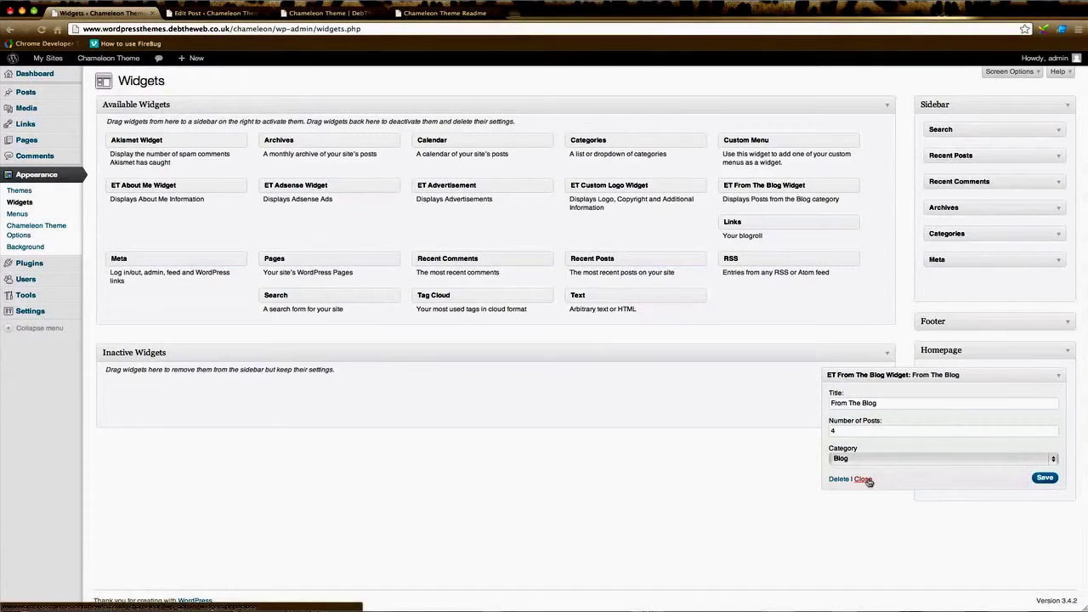
click(864, 479)
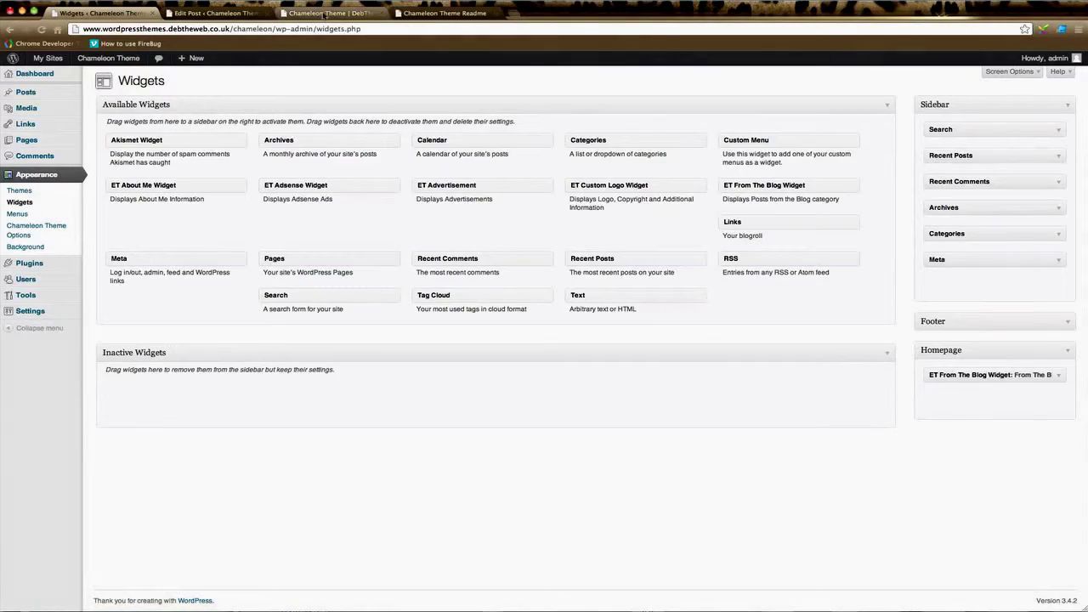
- View the footer columns on the live homepage and open the ET Custom Logo Widget's settings in the Footer widget area
click(325, 13)
scroll(935, 409, down, 3)
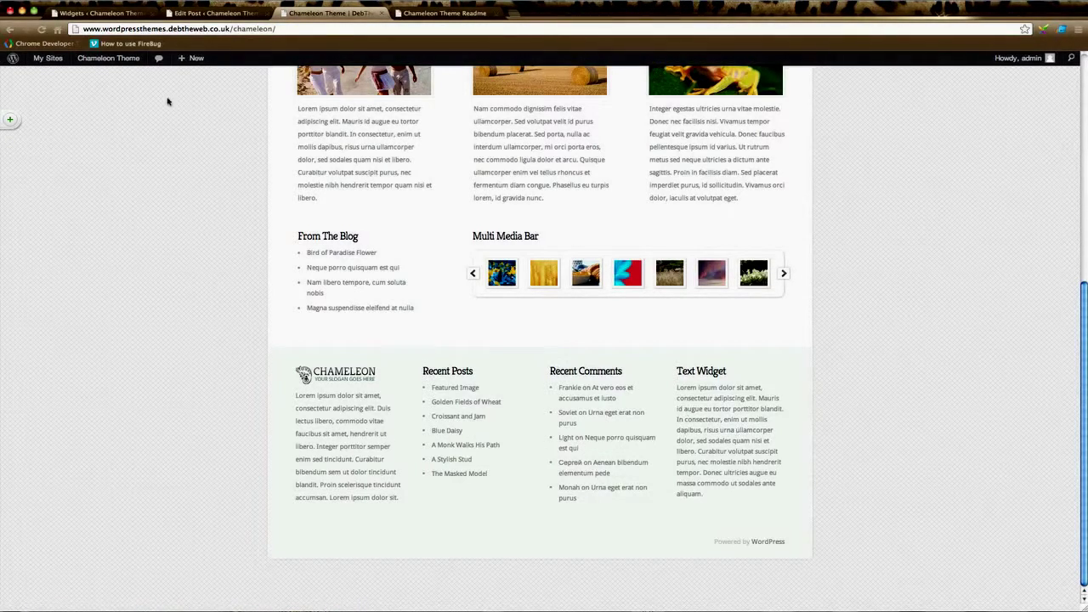
click(98, 13)
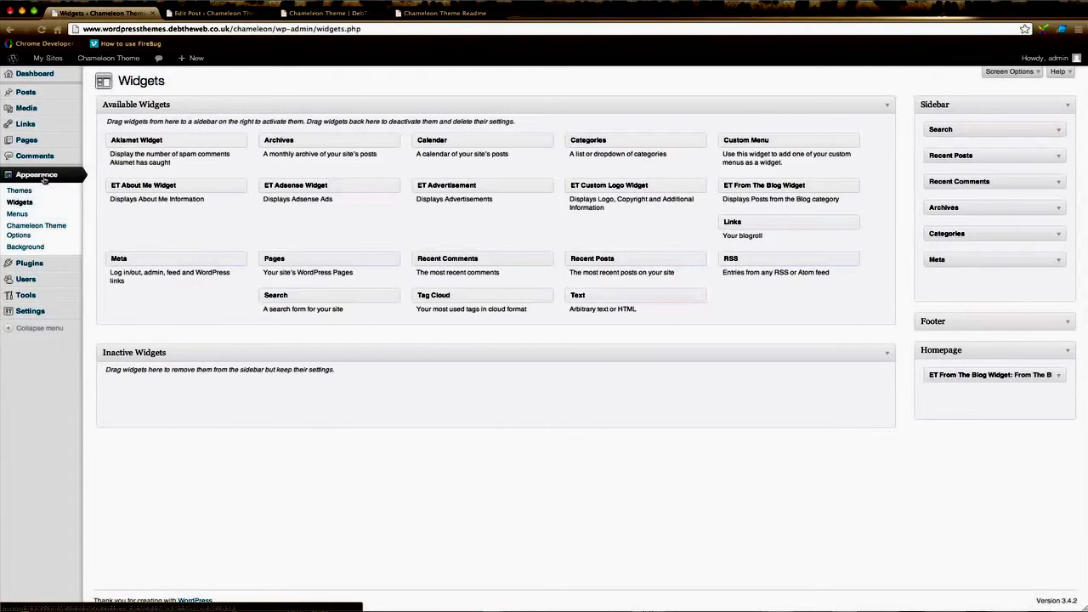
click(22, 205)
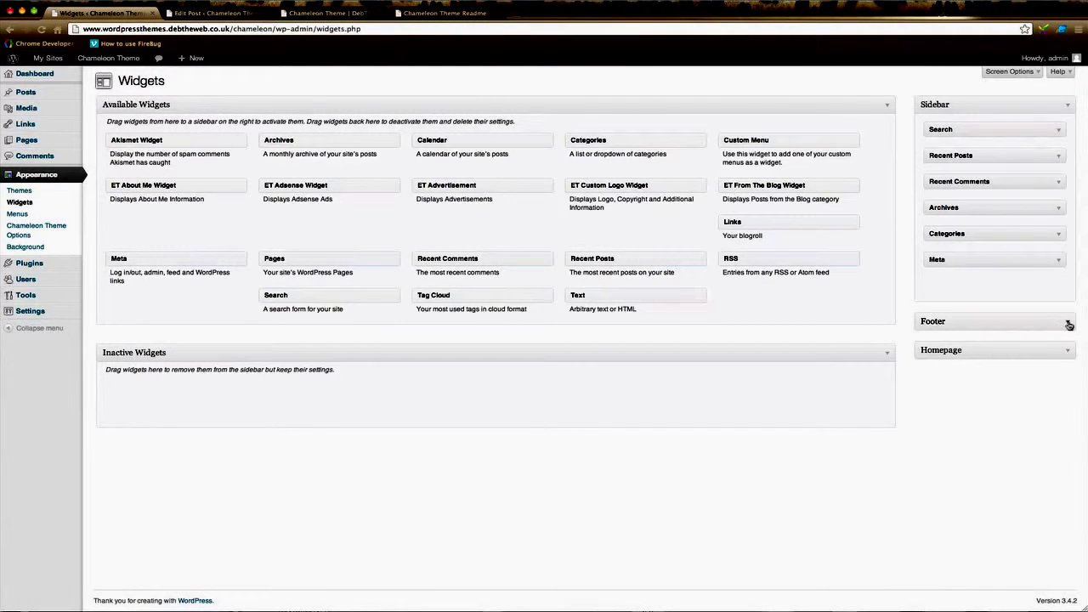
click(1066, 321)
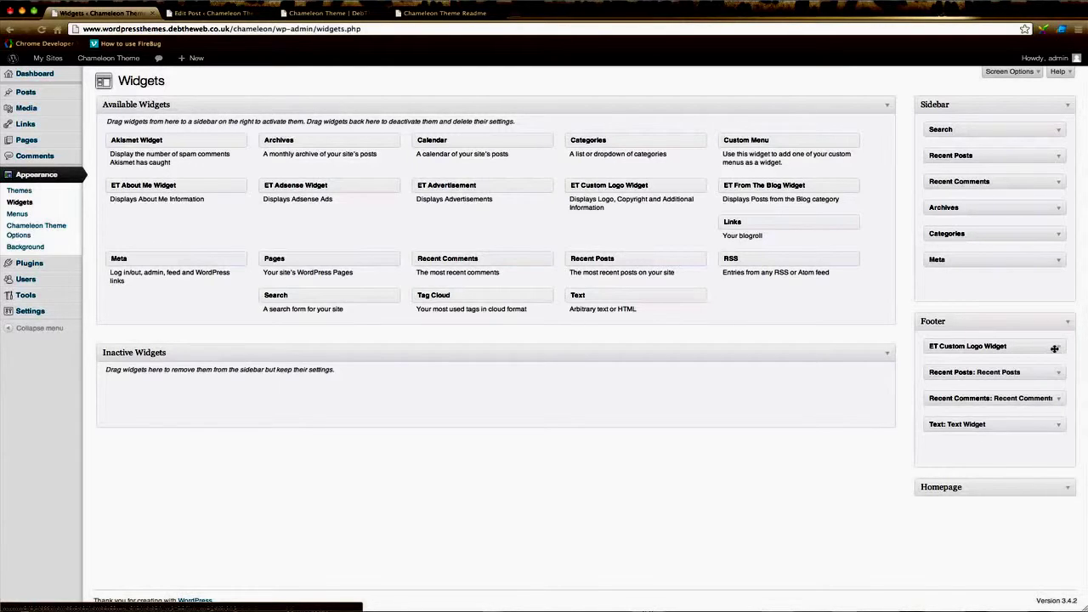
click(1059, 348)
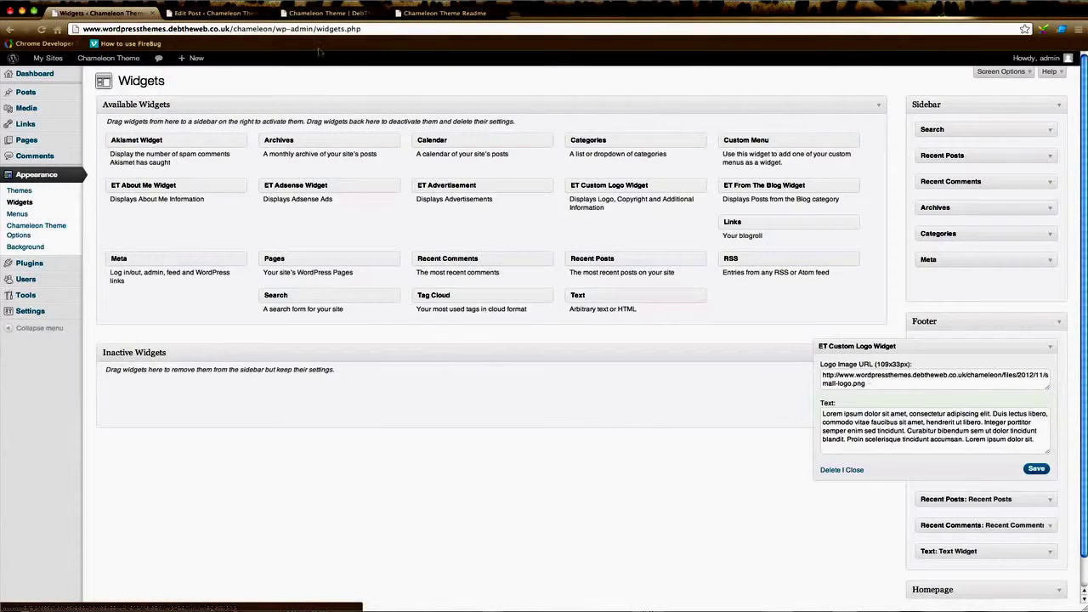
- Compare the ET Custom Logo Widget's logo image URL and text with the live footer, and save and close the widget
click(327, 14)
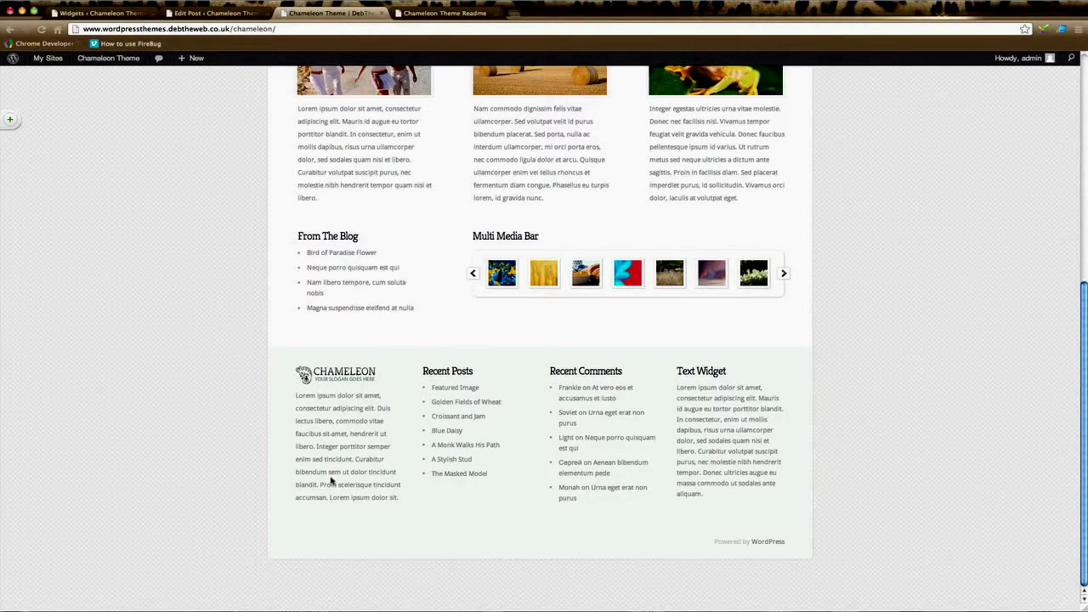
click(100, 12)
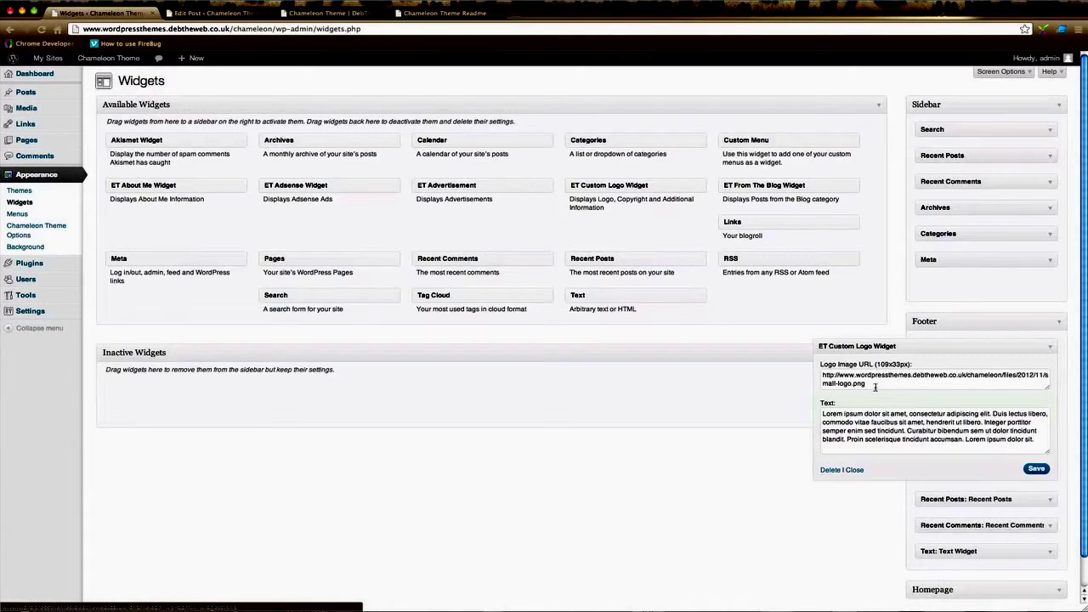
drag(875, 387, 817, 378)
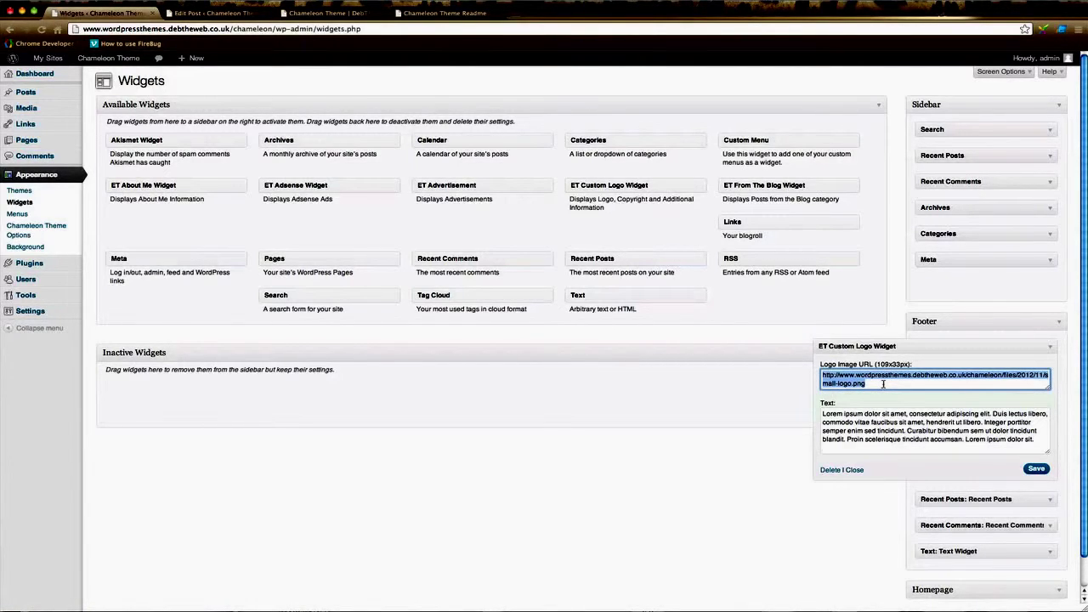
click(883, 384)
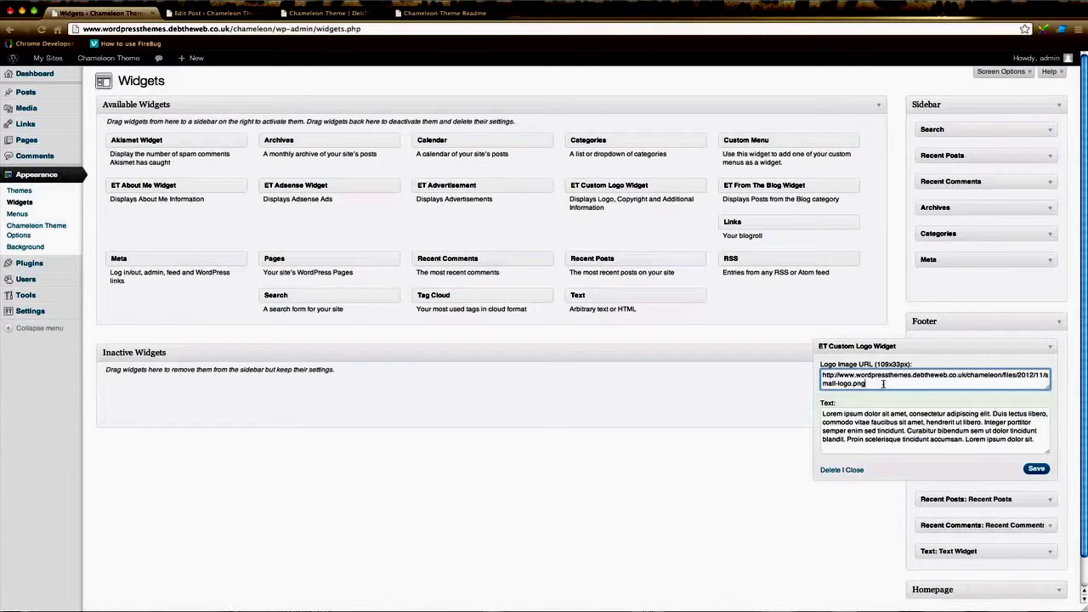
click(882, 443)
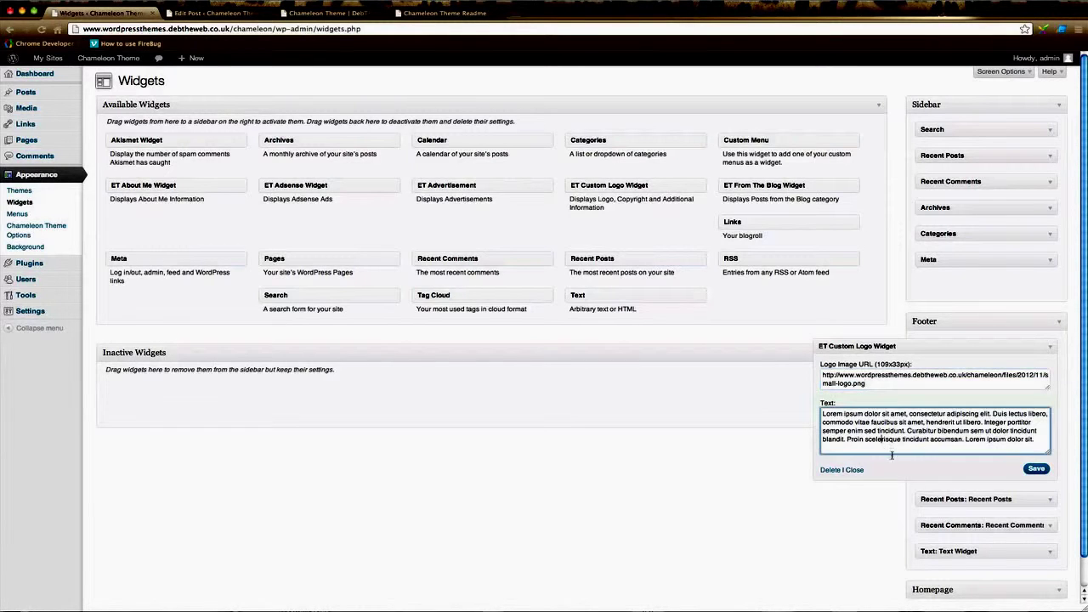
click(1036, 468)
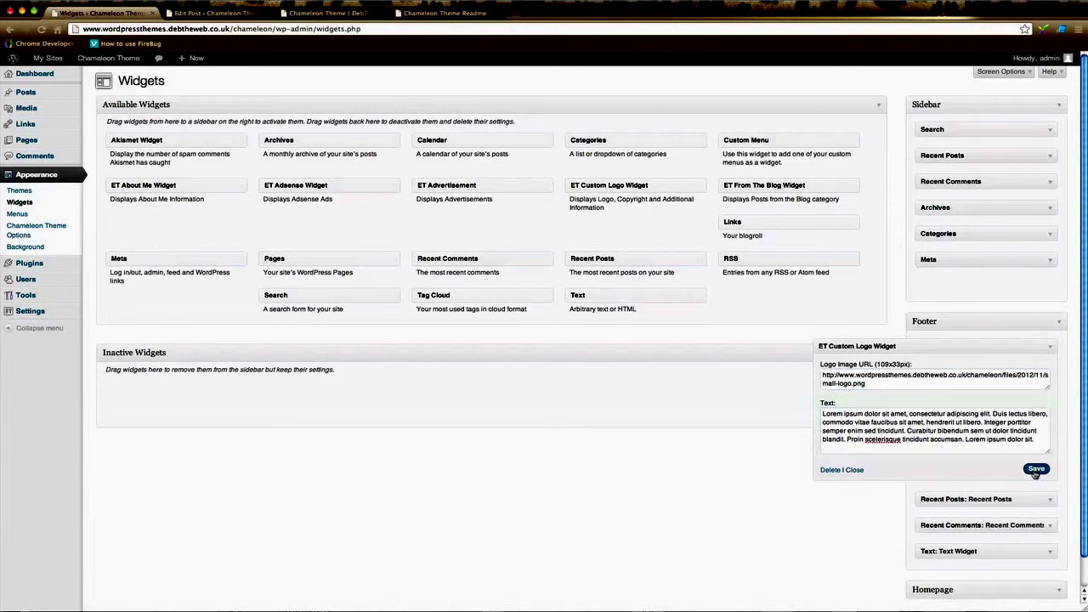
click(855, 471)
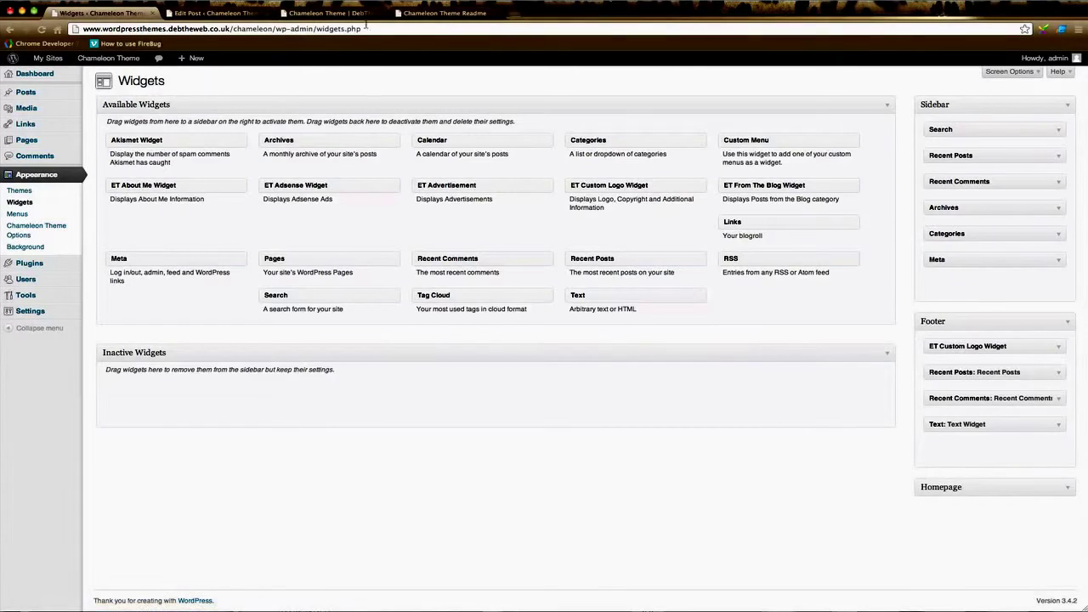
- Check the live footer lists, save the Footer area's Recent Posts widget after reviewing its title and post count, and view the Recent Comments widget's settings
click(332, 12)
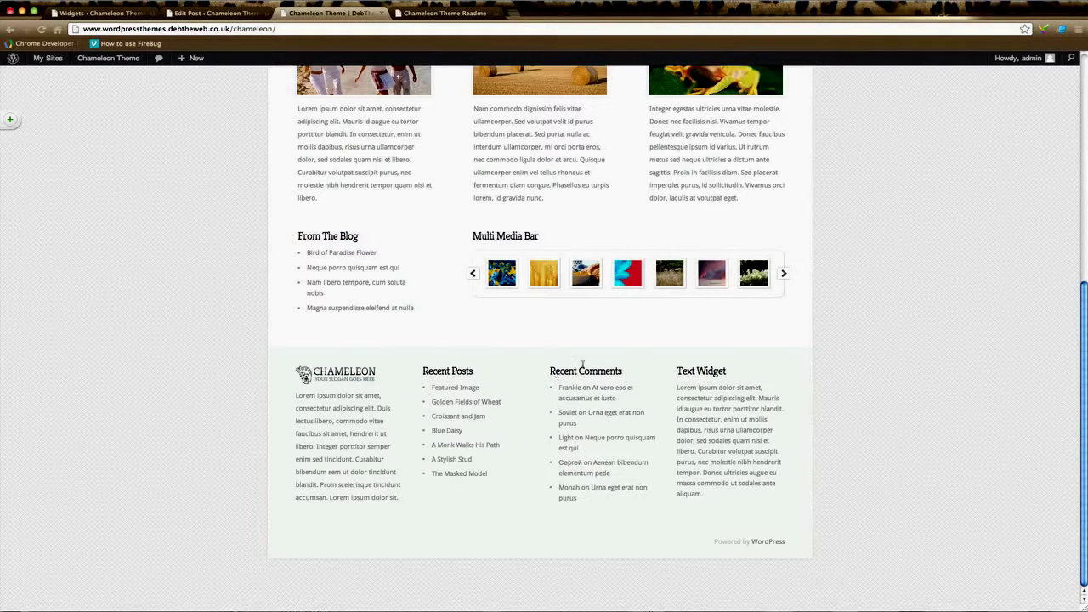
click(119, 16)
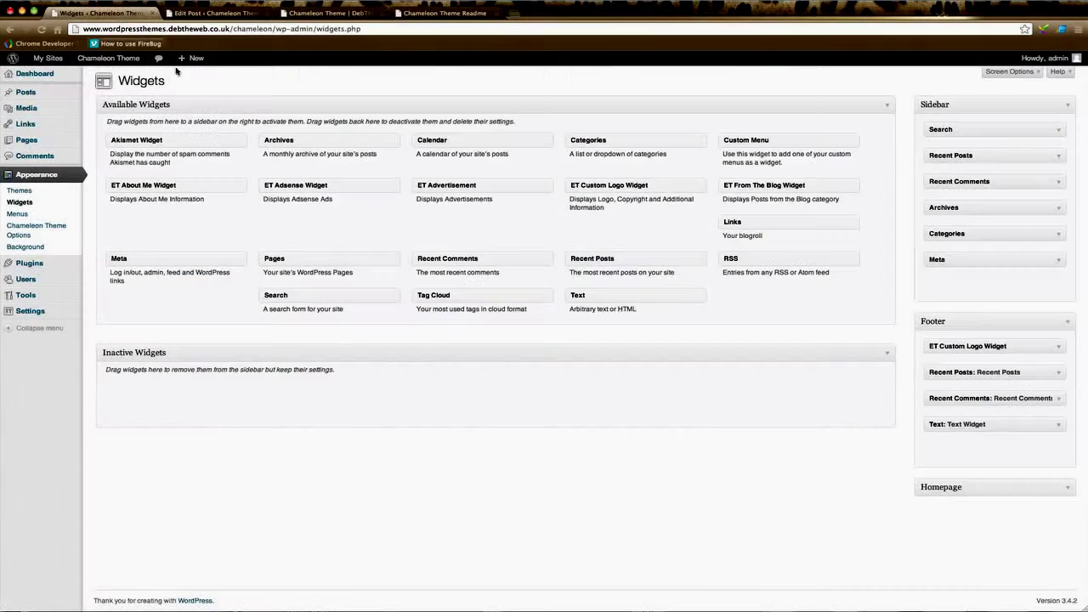
click(1058, 374)
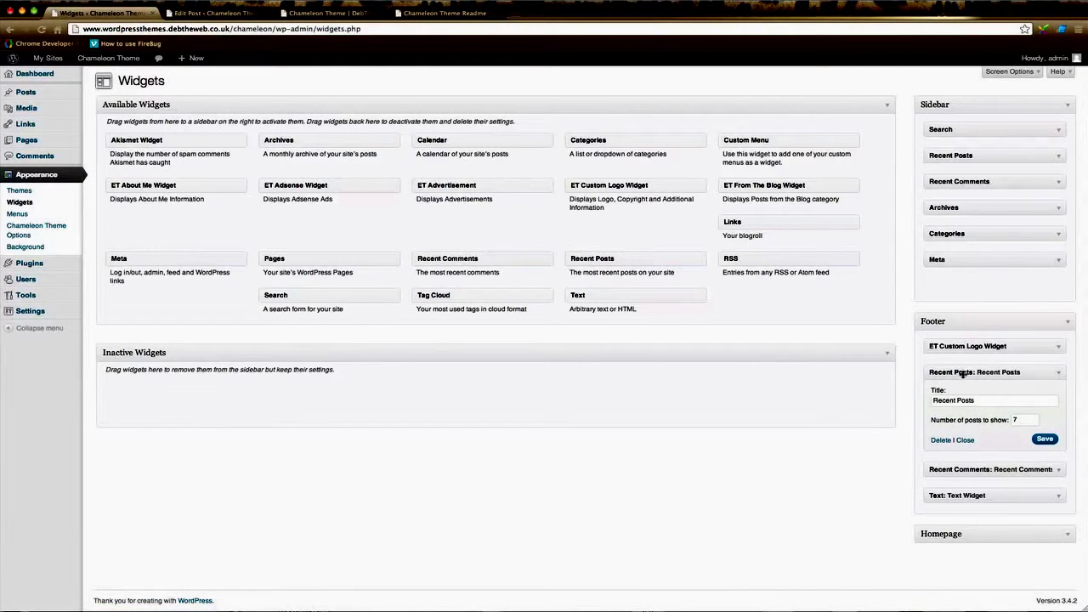
drag(977, 402, 927, 400)
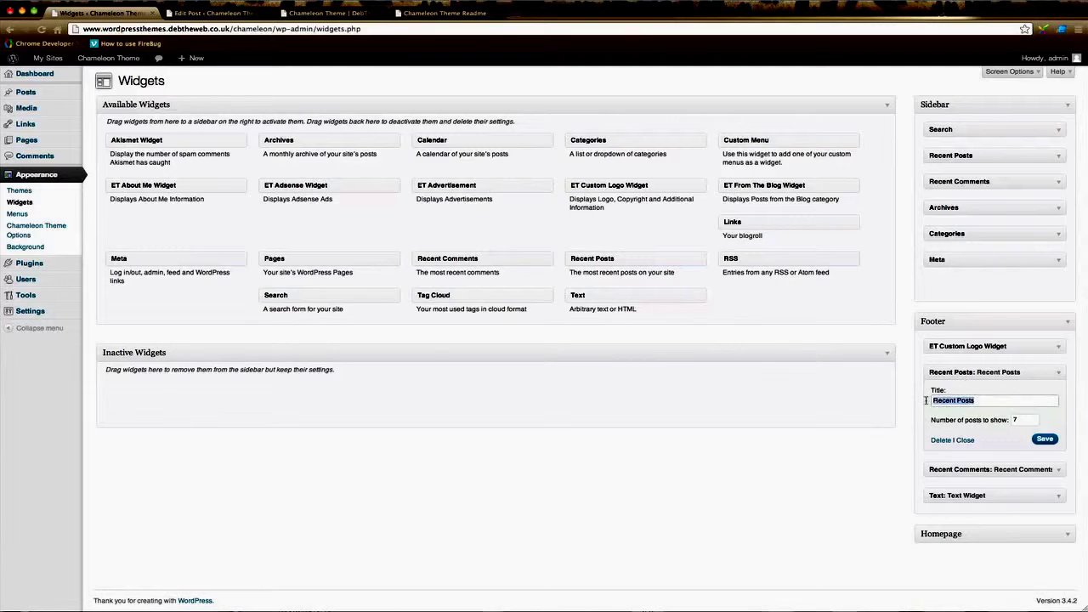
double_click(1023, 419)
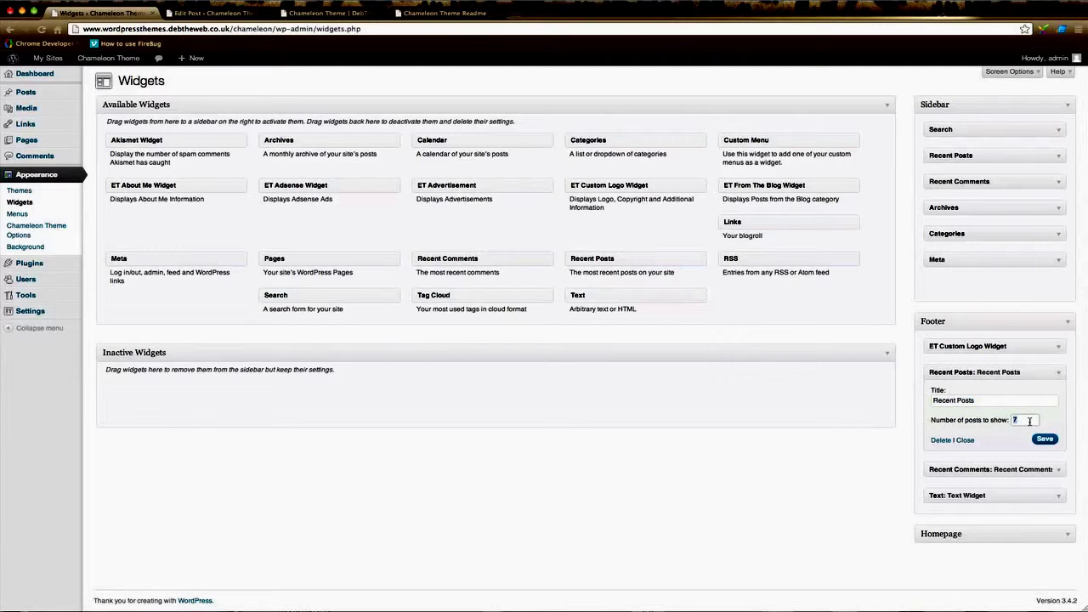
click(1053, 441)
click(1059, 374)
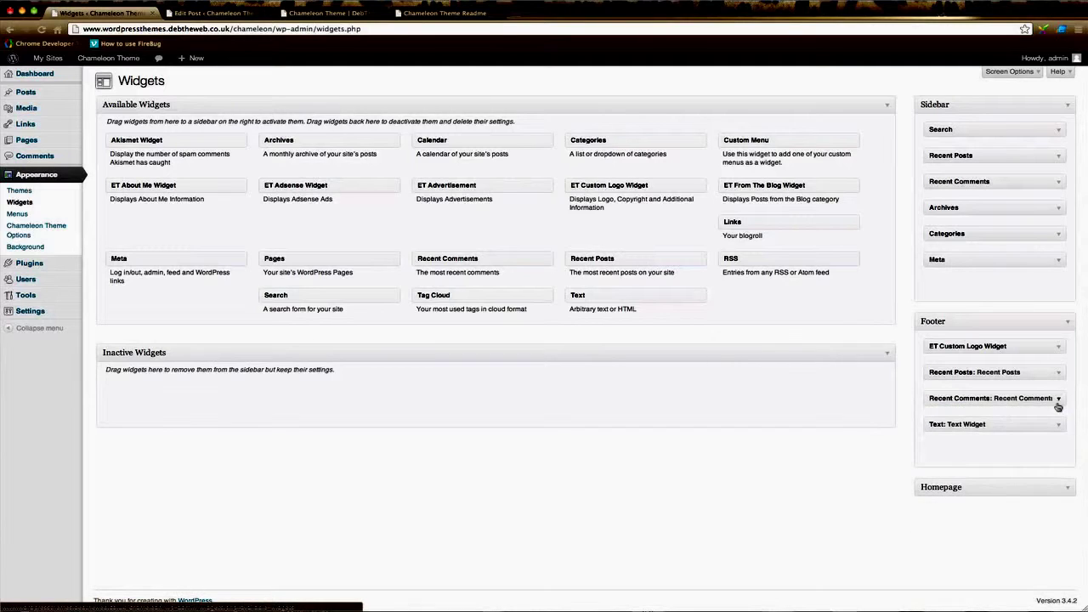
click(1058, 401)
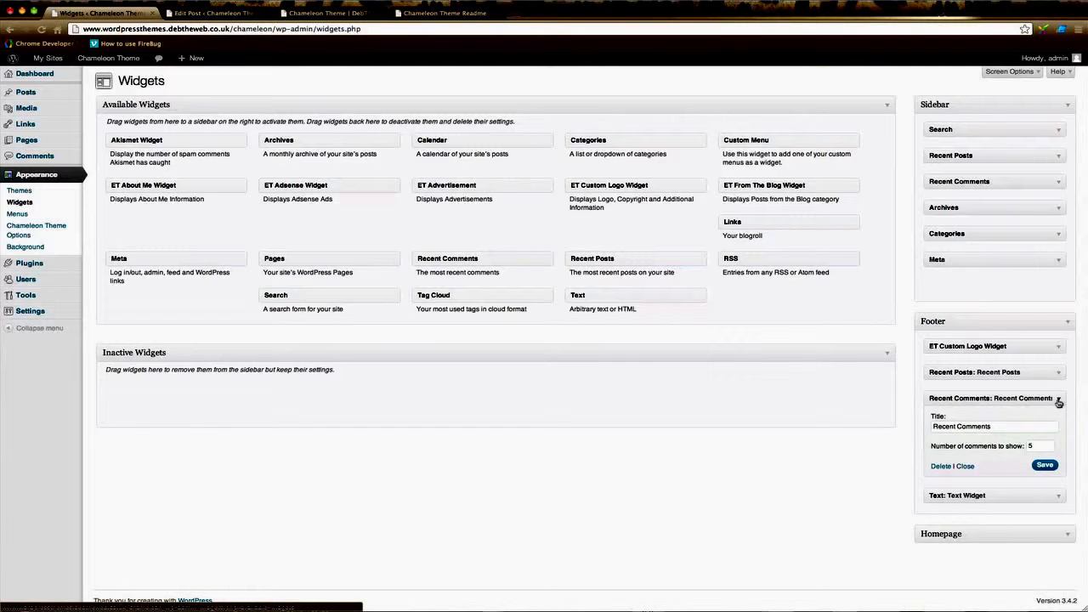
click(1060, 402)
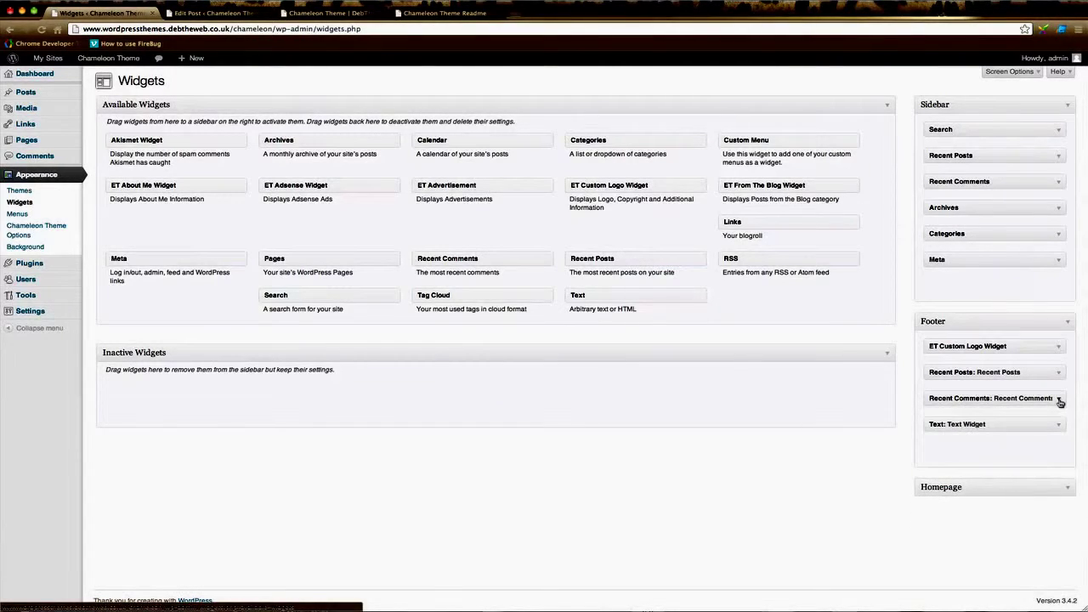
- Check the Text Widget column in the live homepage's footer and delete the Text widget from the Footer widget area
click(313, 13)
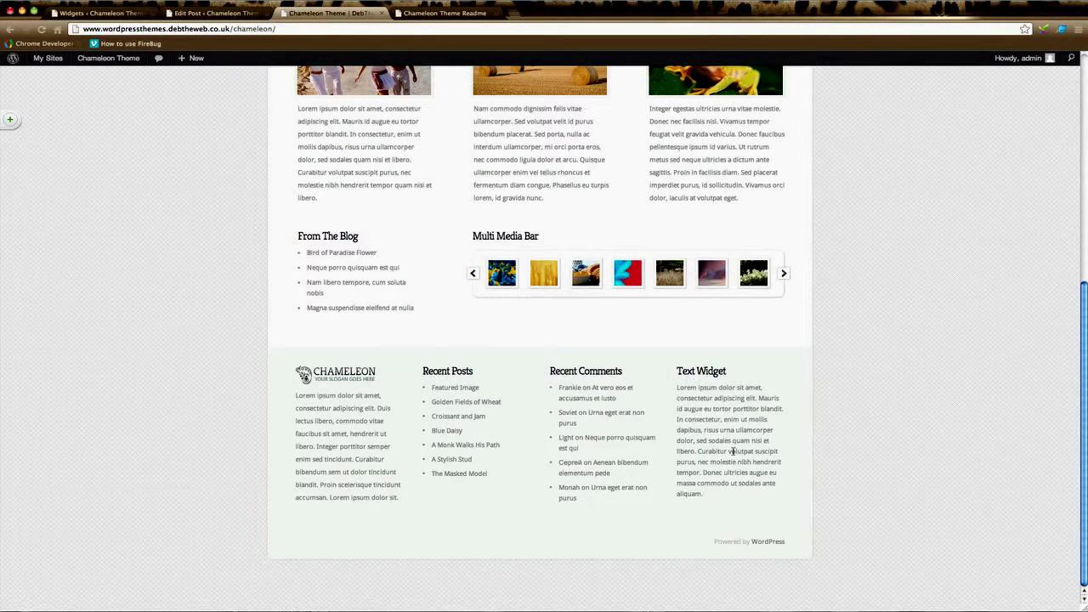
click(112, 15)
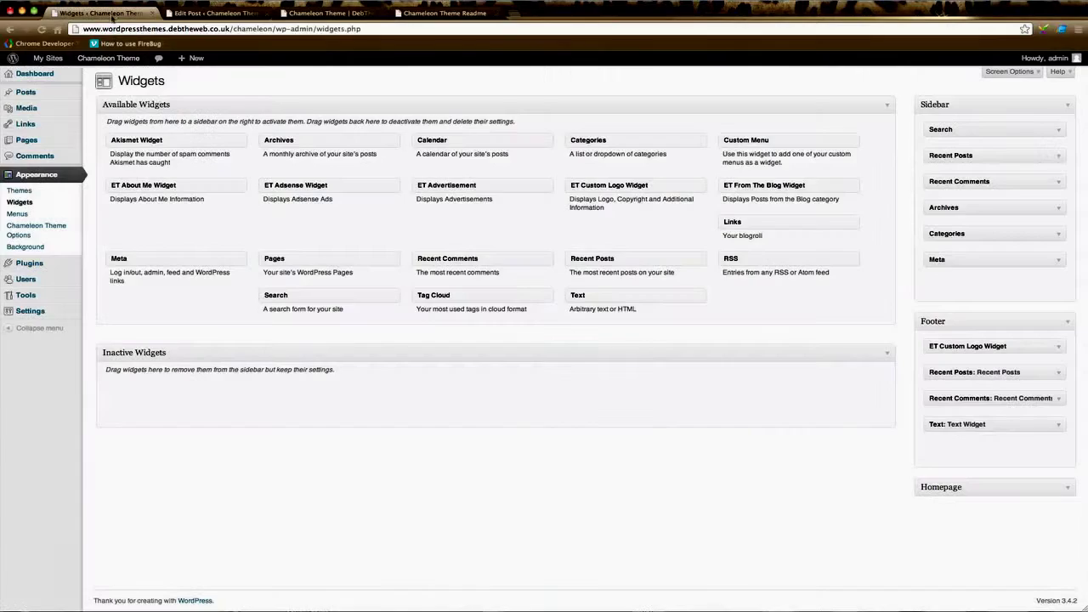
click(1060, 429)
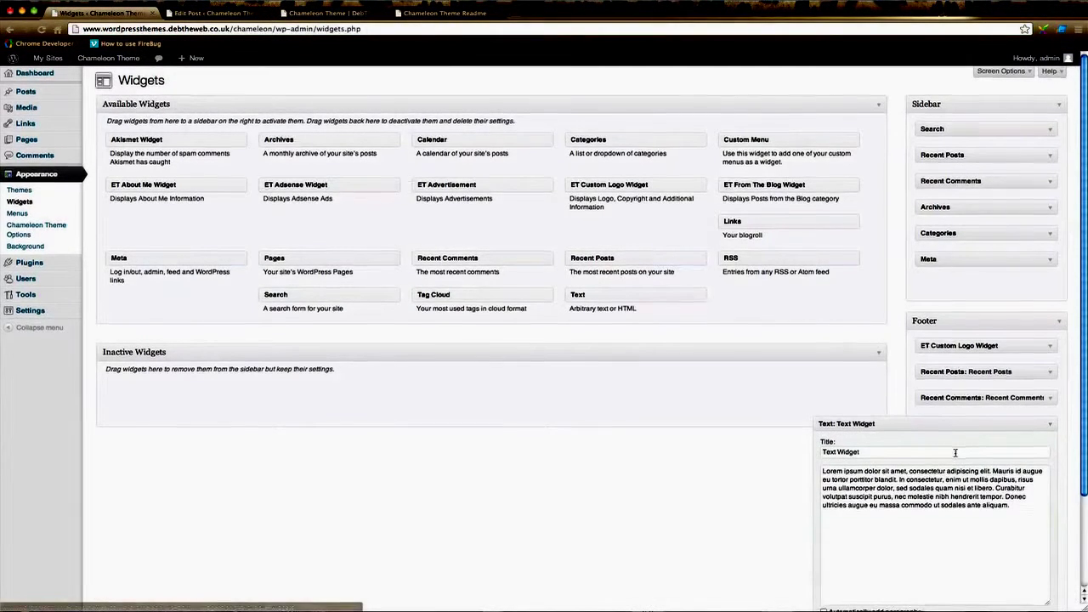
scroll(956, 450, down, 3)
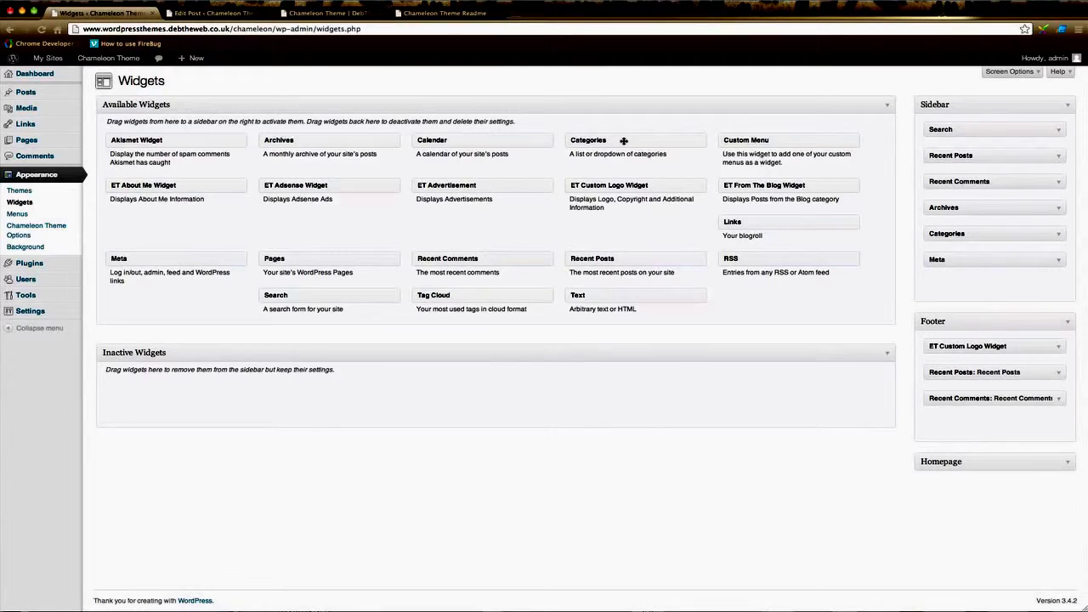
- Add a Categories widget at the end of the Footer area, title it Blog Topics, enable Show hierarchy and save it
drag(622, 141, 980, 425)
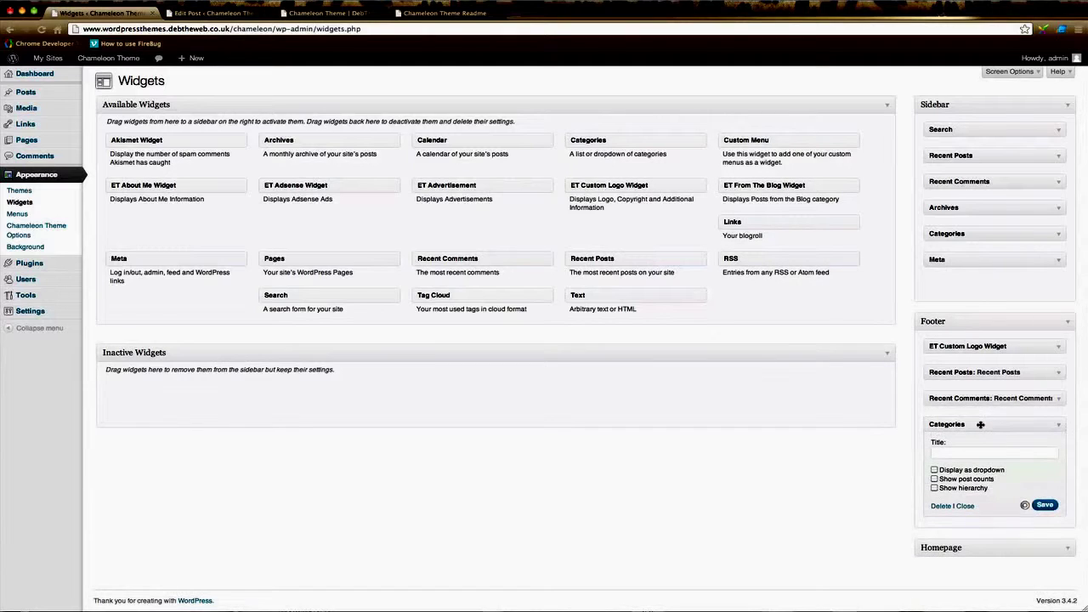
click(967, 453)
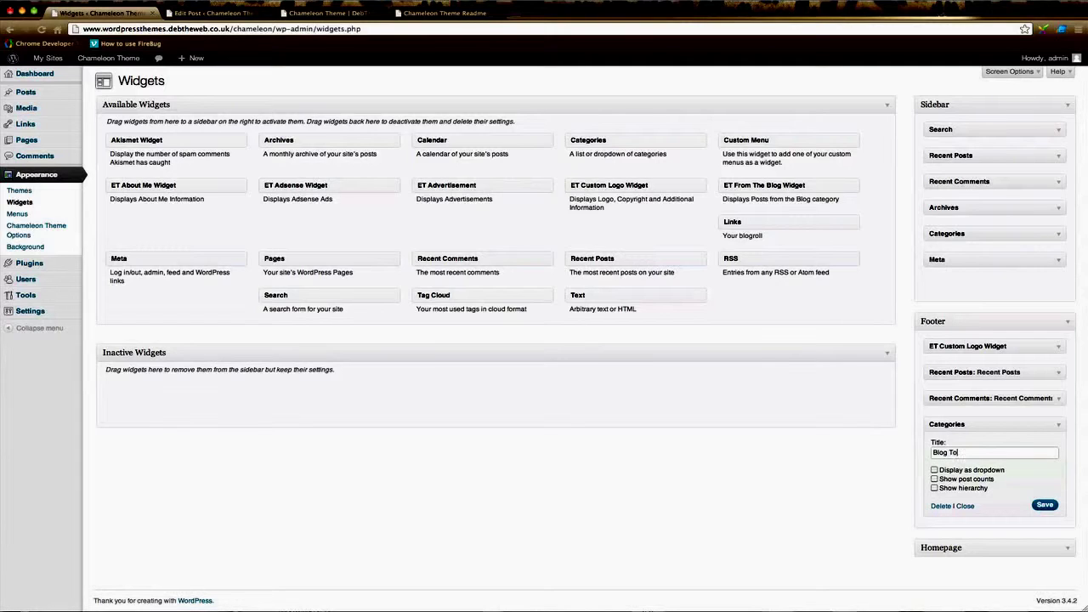
click(934, 489)
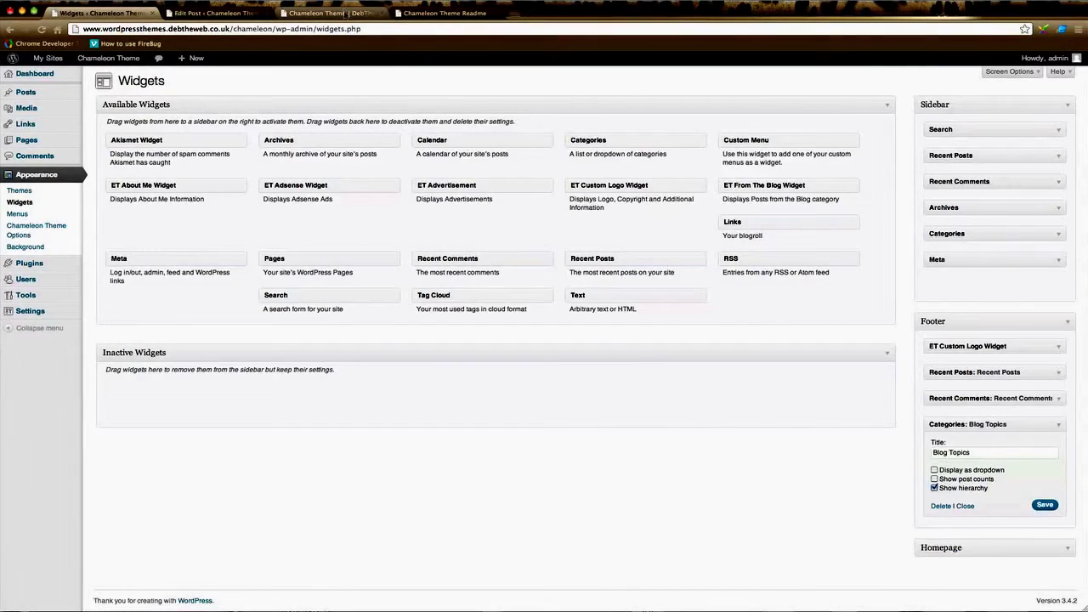
- Reload the live homepage to check the Blog Topics column in its footer, and collapse the Categories widget in the Footer area
click(344, 14)
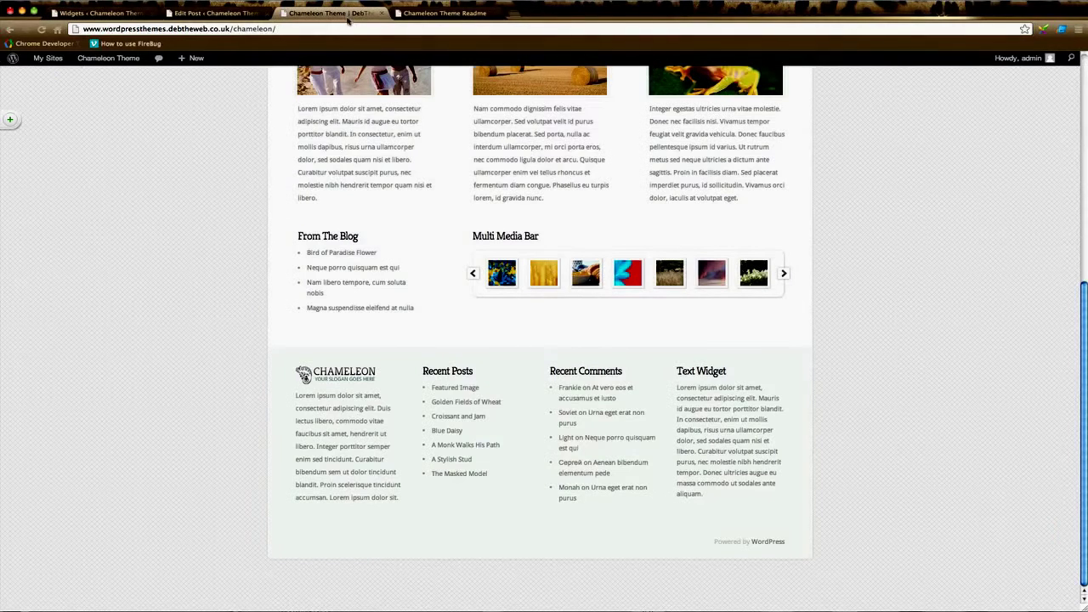
click(41, 29)
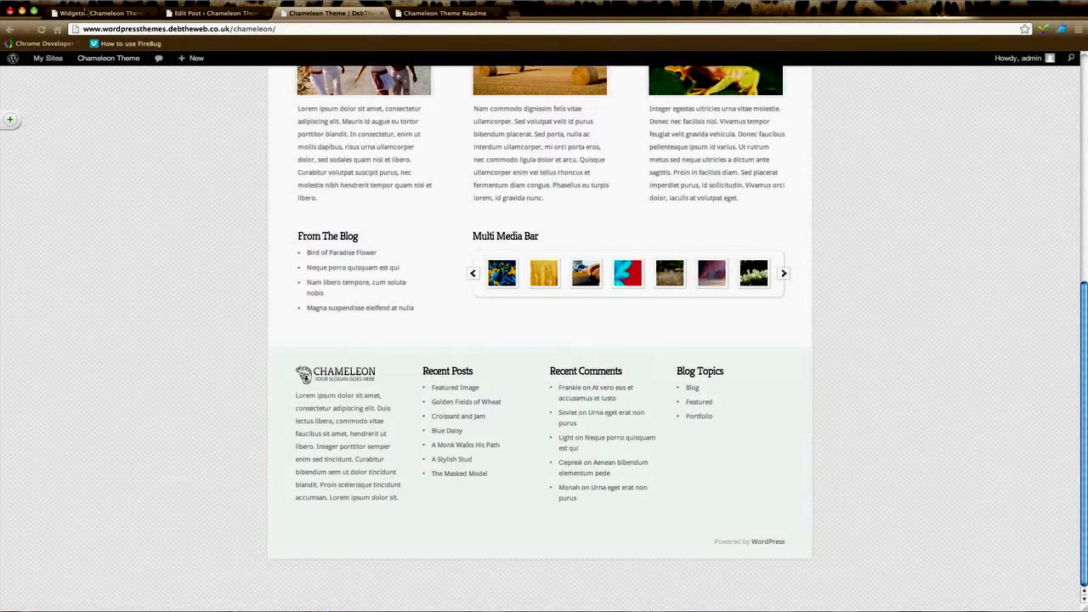
click(98, 12)
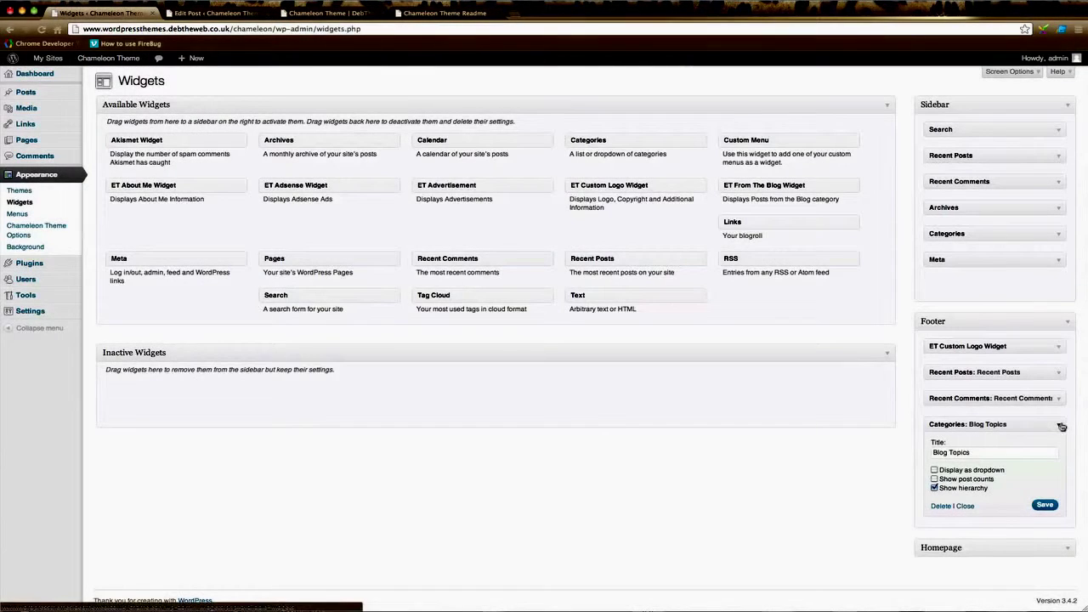
click(1060, 426)
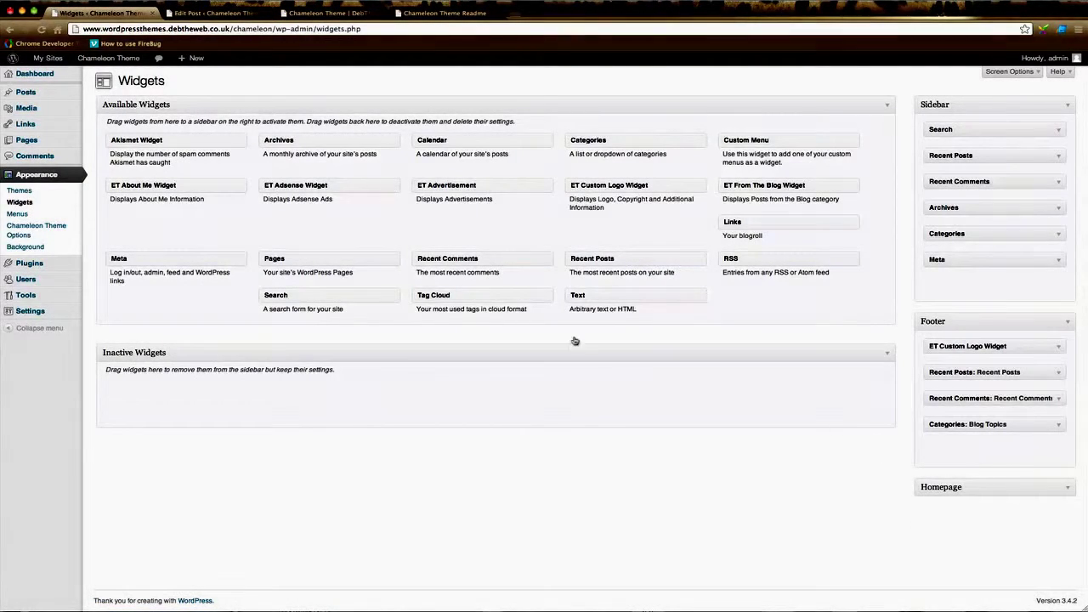
- Review the finished live homepage from the footer columns and media bar up to the featured slider
click(313, 14)
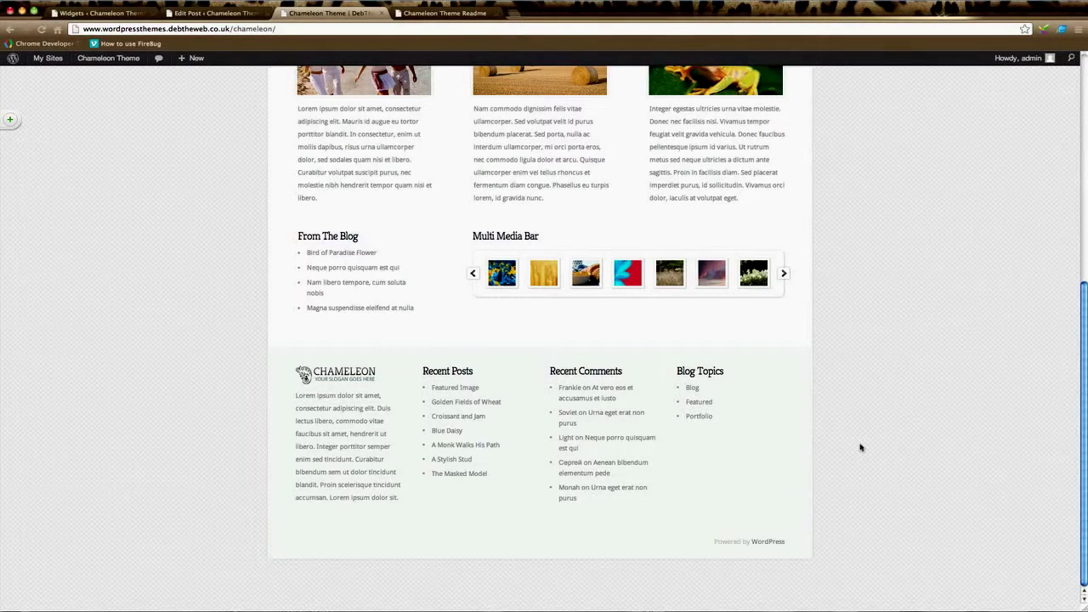
scroll(861, 447, up, 2)
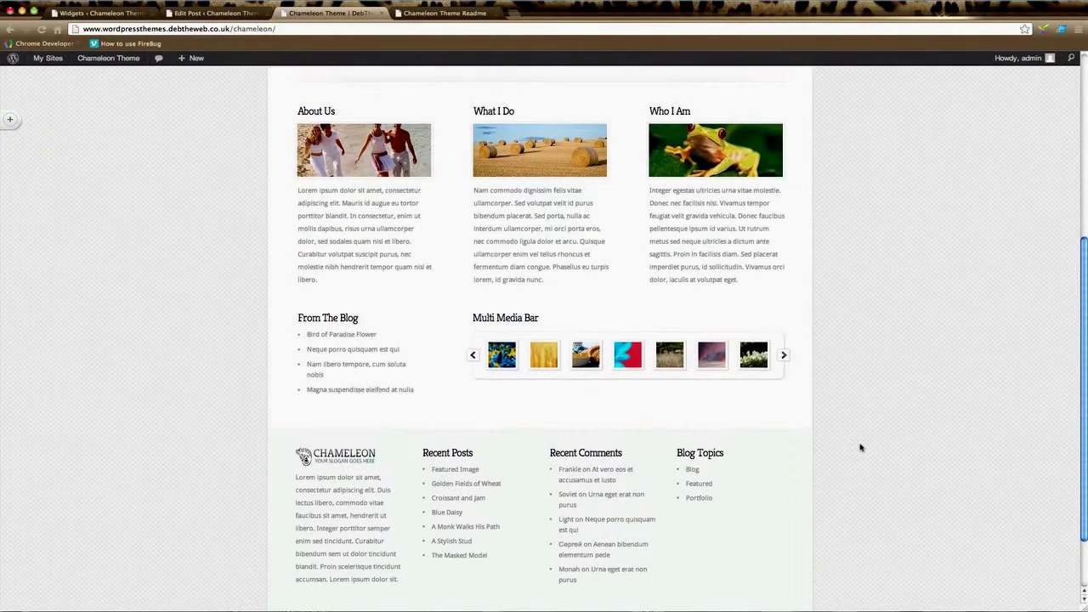
scroll(860, 447, up, 3)
scroll(860, 447, up, 3)
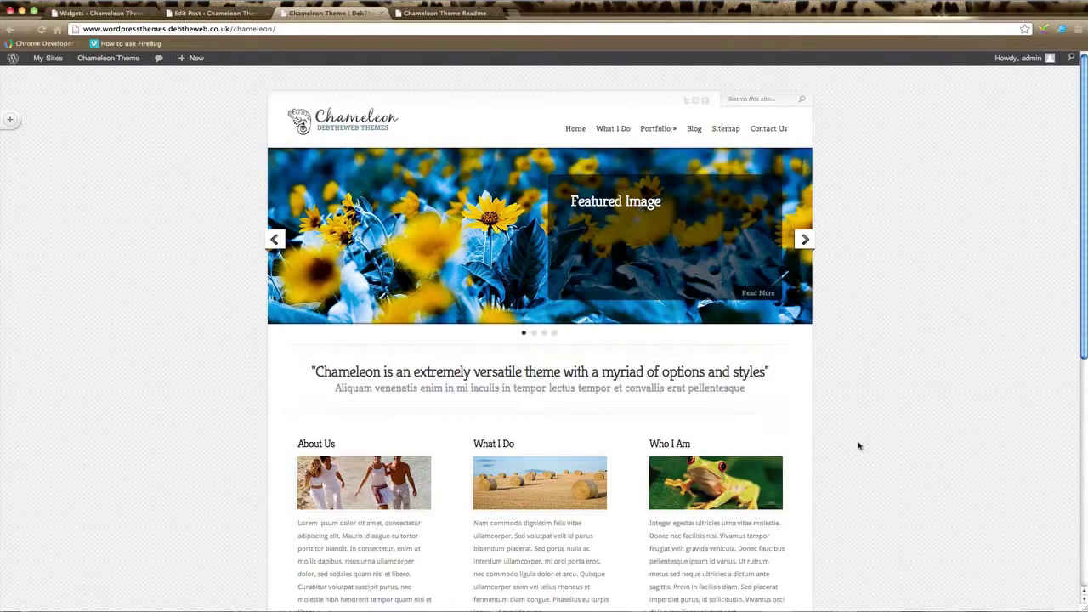
scroll(859, 446, down, 3)
scroll(858, 445, up, 3)
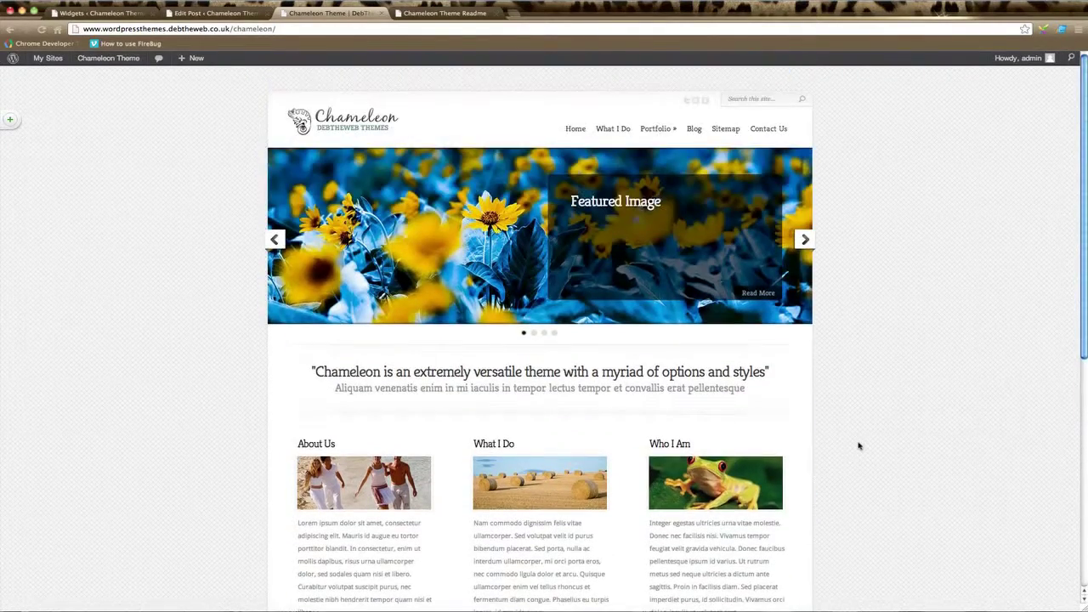